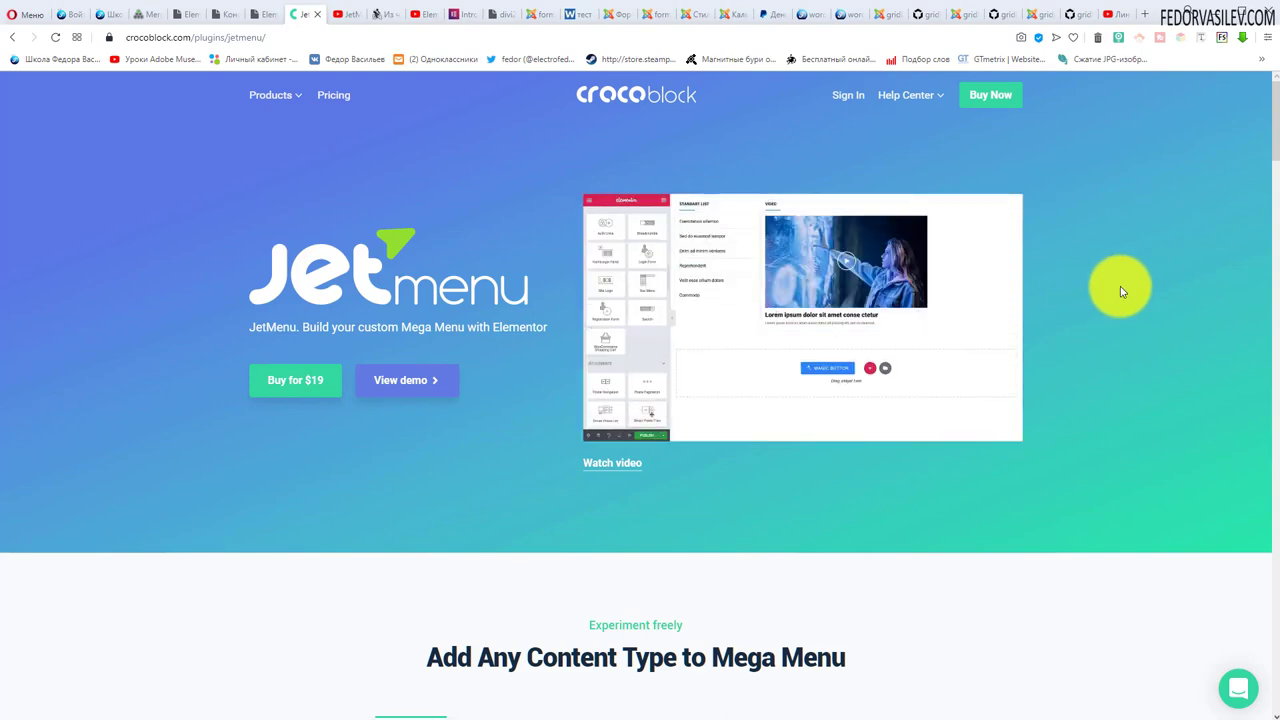
- Look over the JetMenu product page and the site's home page with its current header menu
scroll(1120, 291, "down", 5)
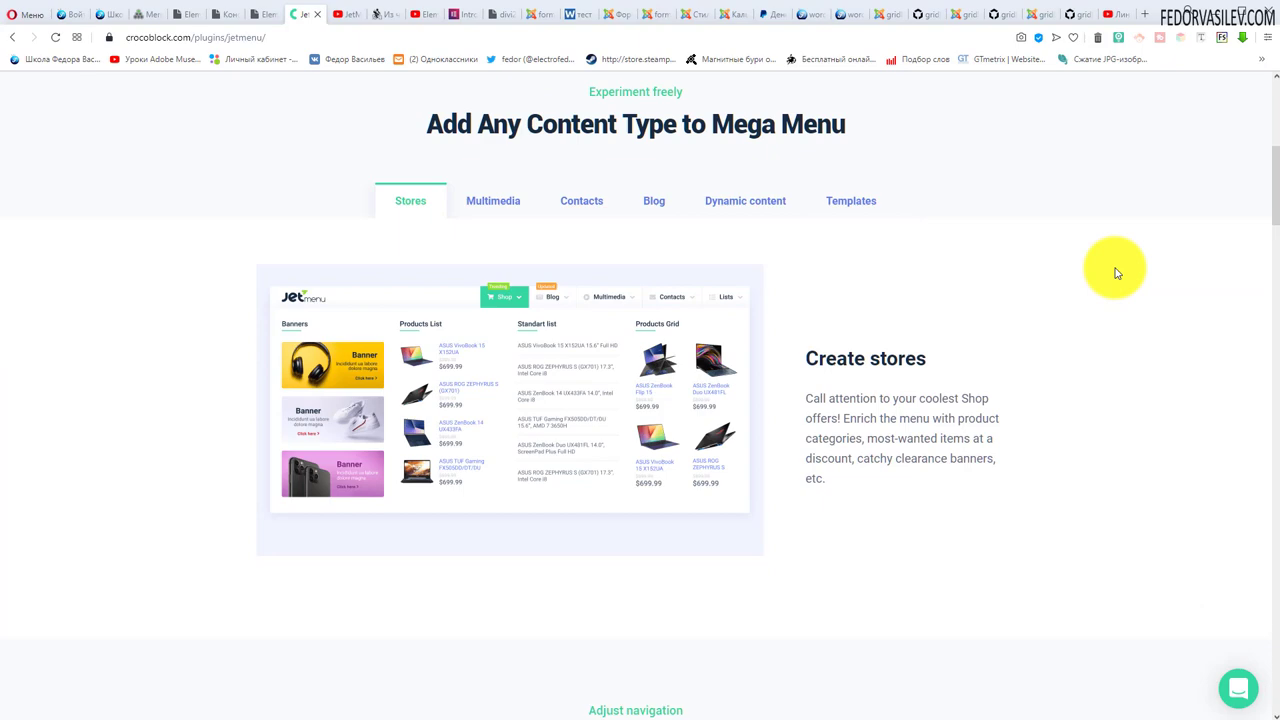
scroll(1117, 272, "down", 5)
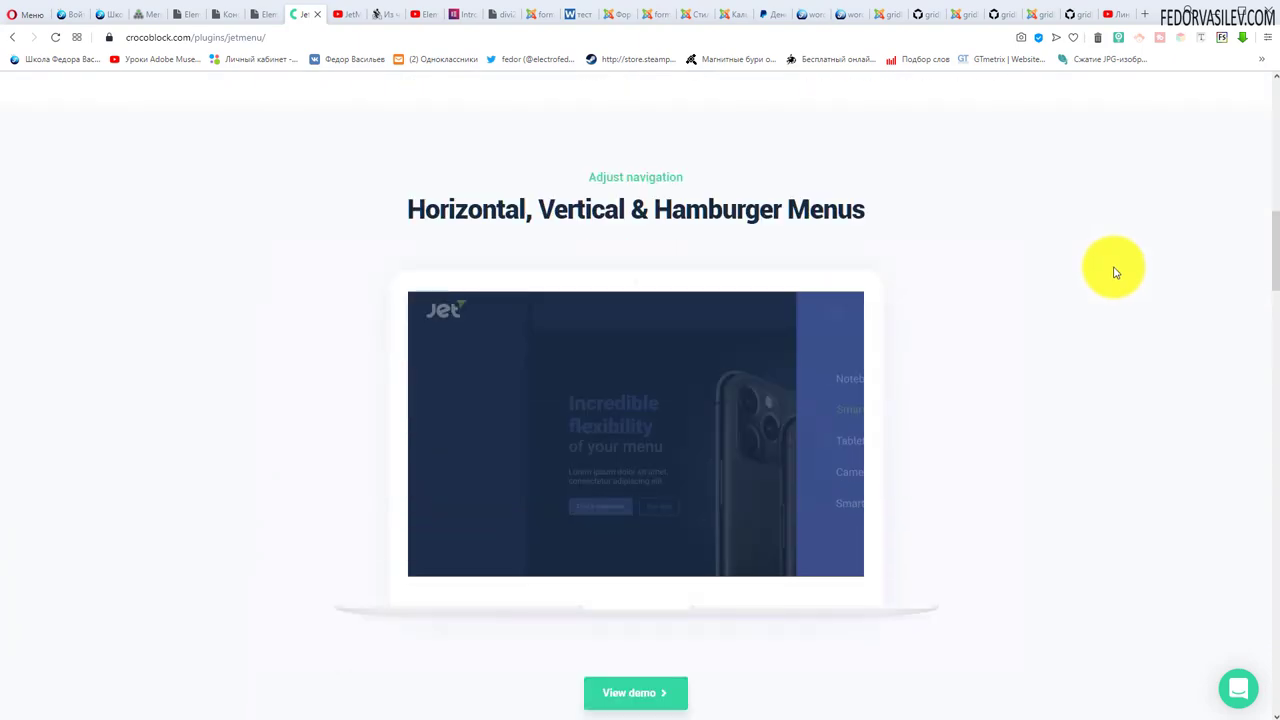
scroll(1115, 272, "up", 10)
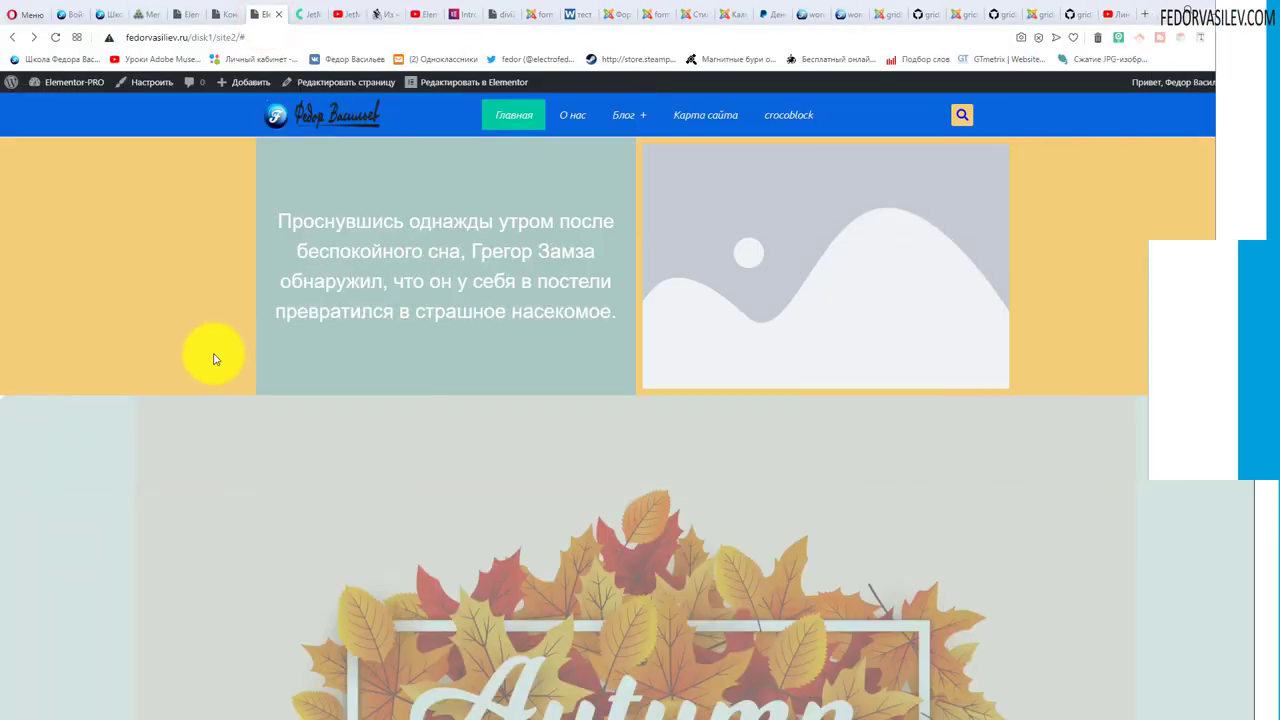
scroll(210, 330, "down", 5)
scroll(206, 312, "up", 5)
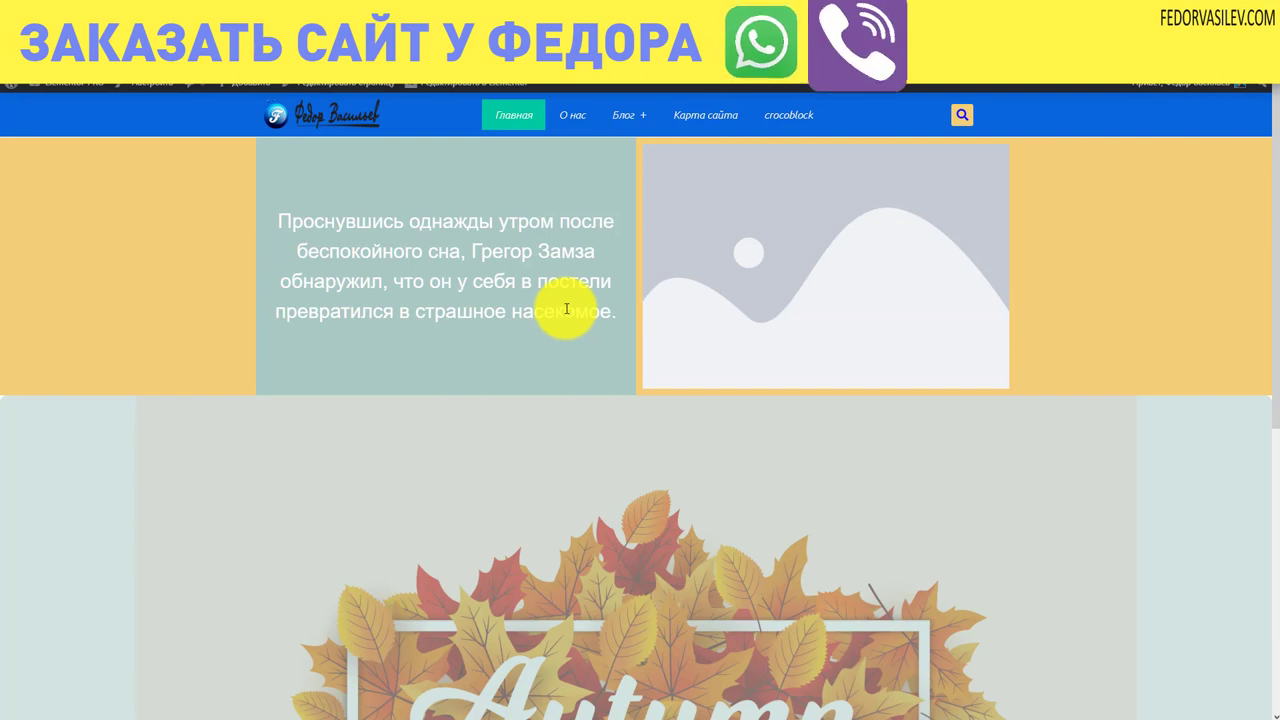
mouse_move(640, 120)
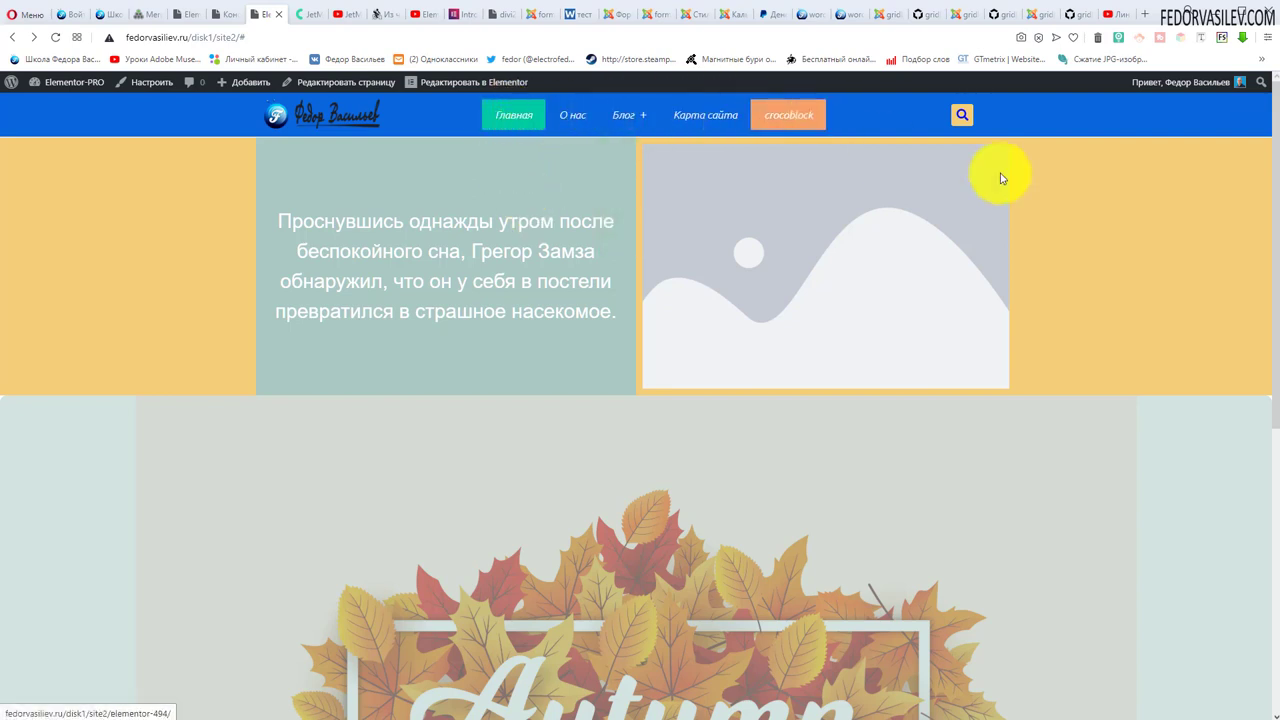
- Open the home page in Elementor and add a Vertical Mega Menu widget using Menu 1 in the empty area below the header
left_click(229, 15)
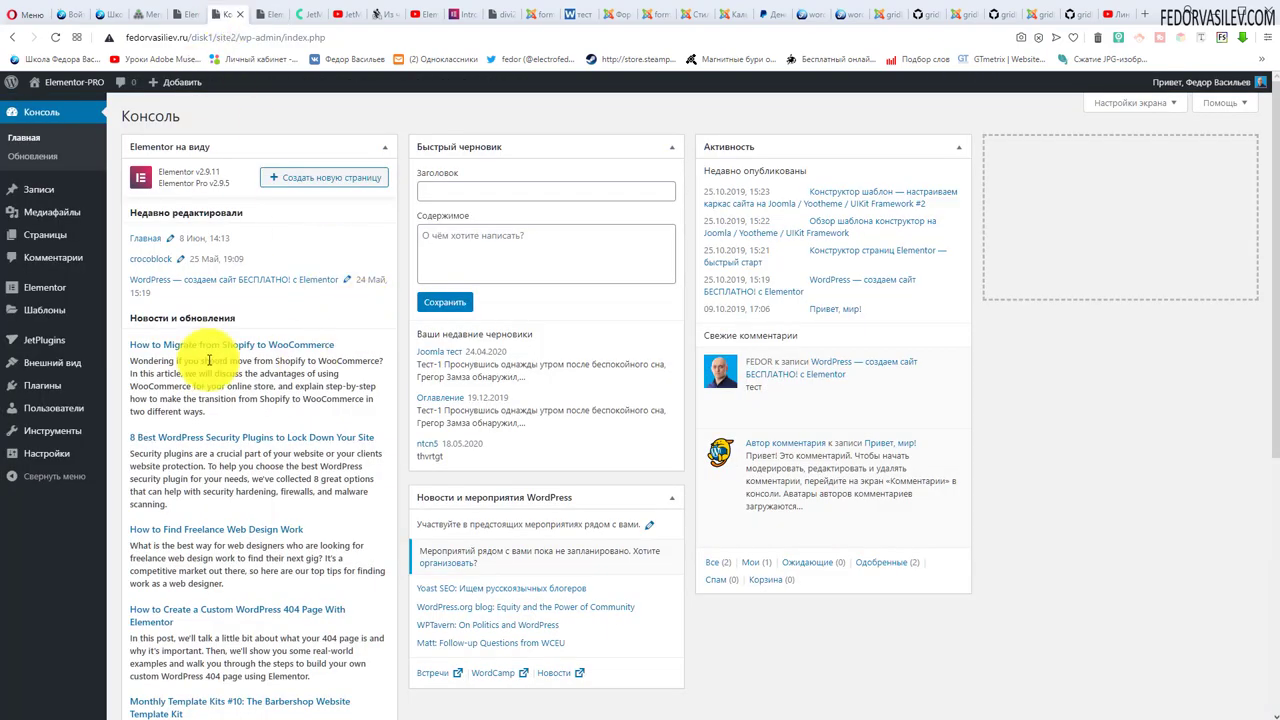
mouse_move(29, 246)
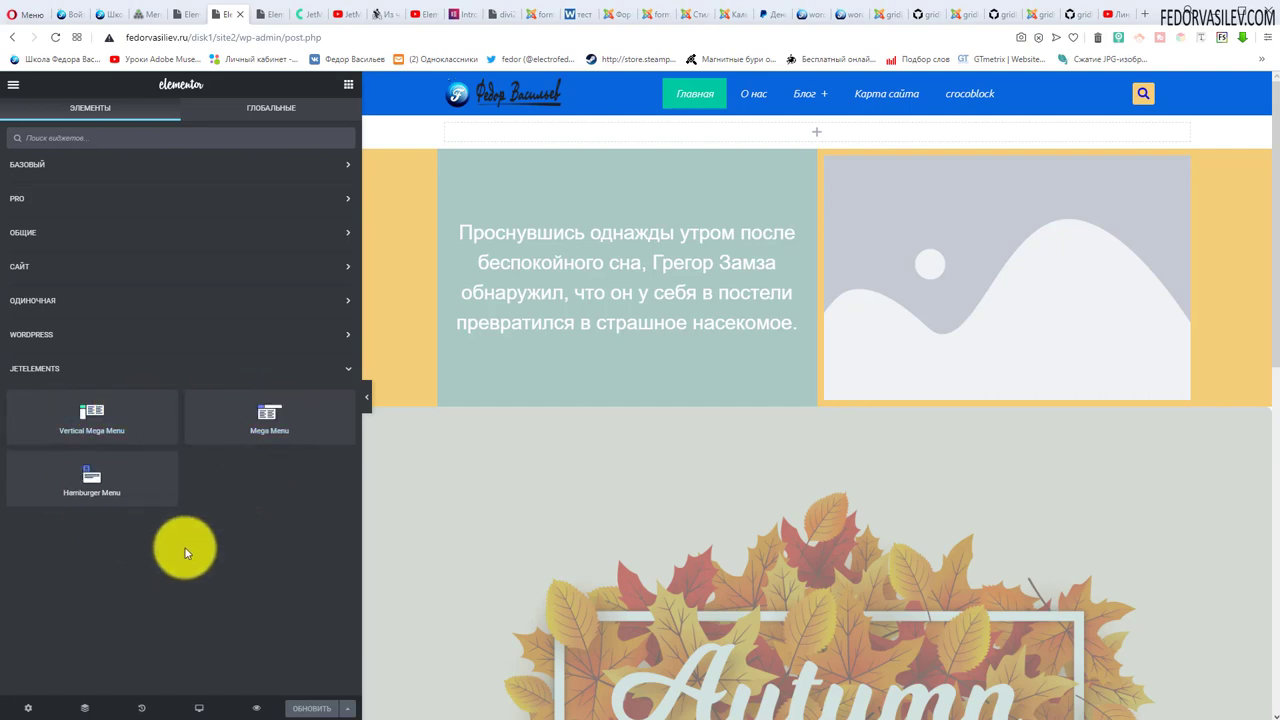
left_click_drag(68, 418, 620, 132)
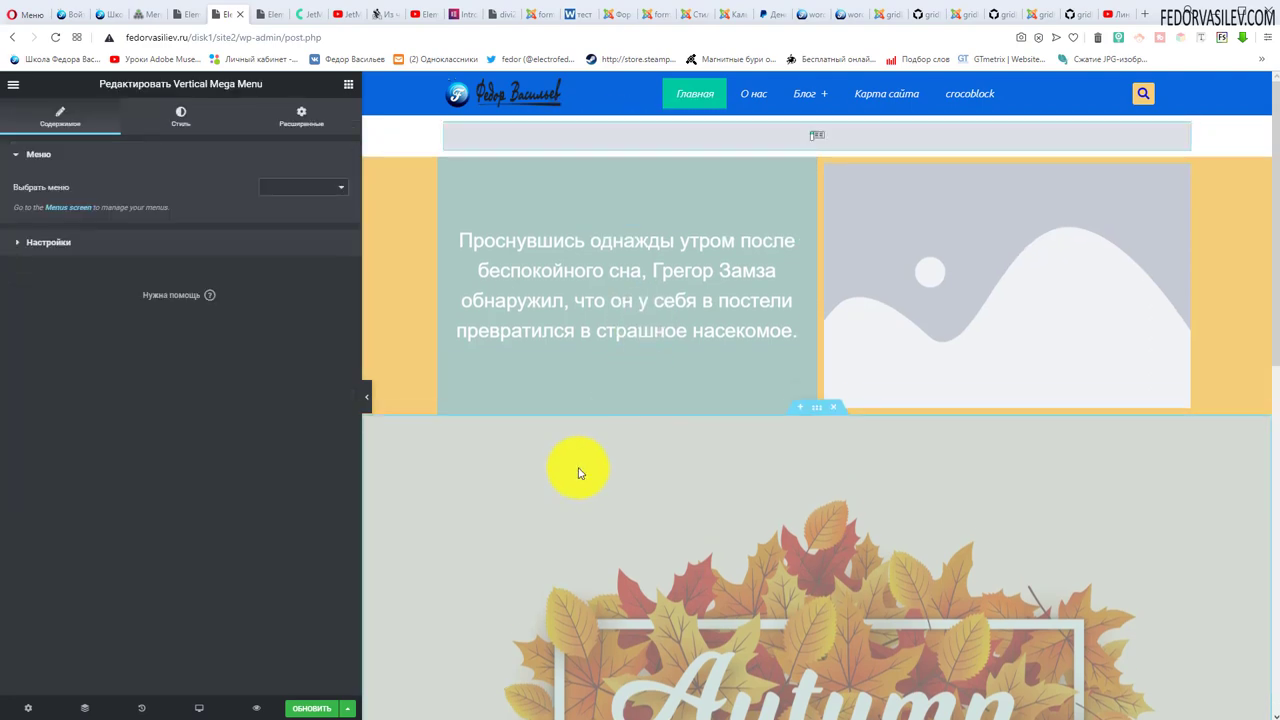
left_click(293, 190)
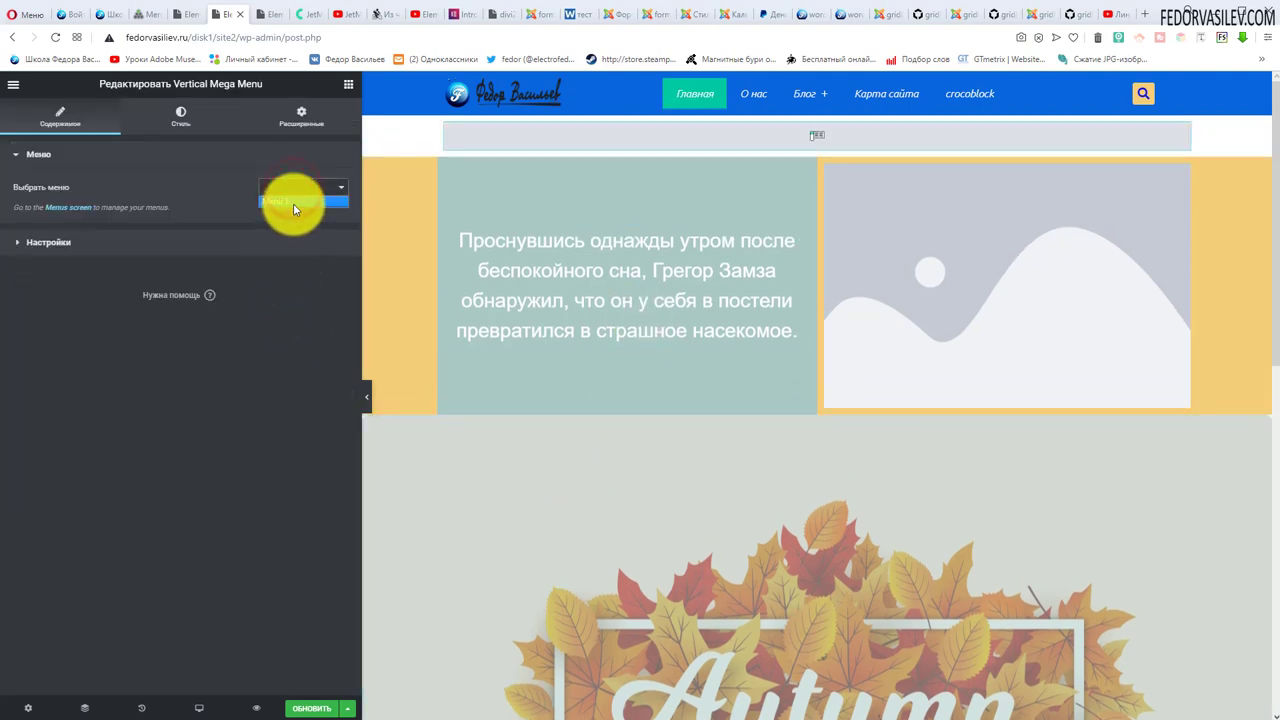
left_click(288, 203)
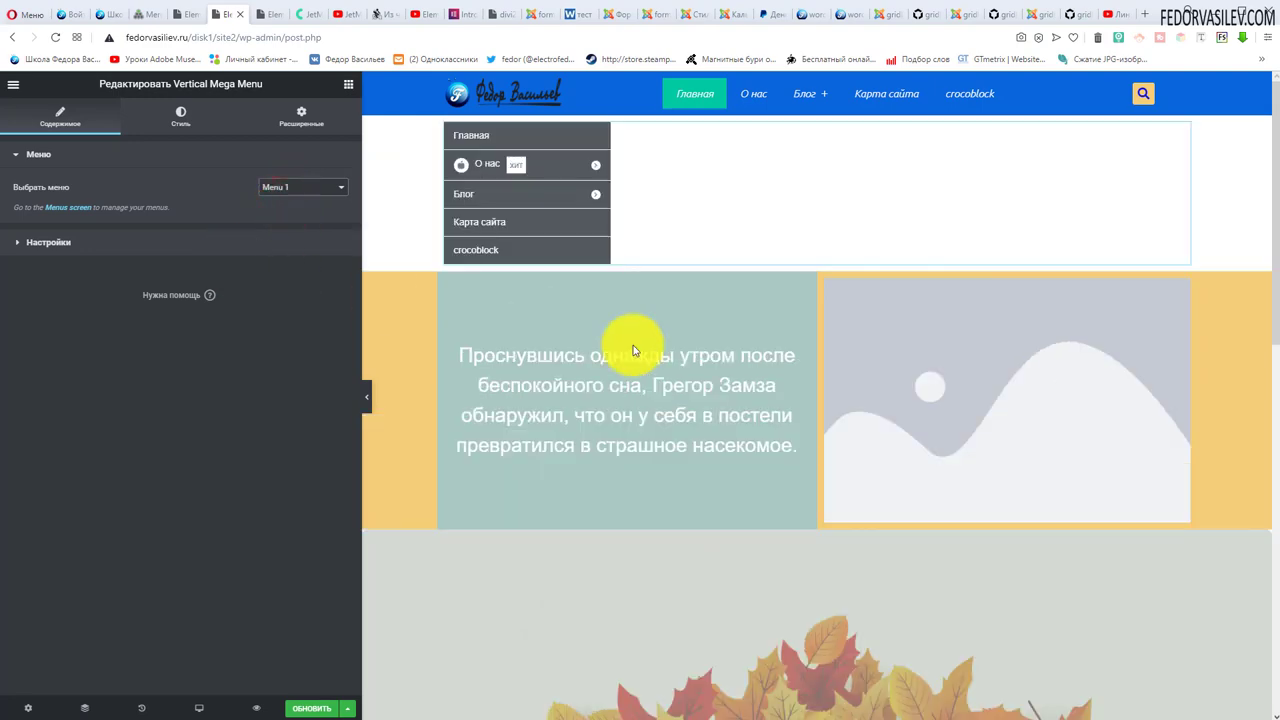
- Add a Mega Menu widget above the vertical menu and set its desktop menu to Menu 1
left_click(348, 84)
left_click_drag(248, 425, 588, 145)
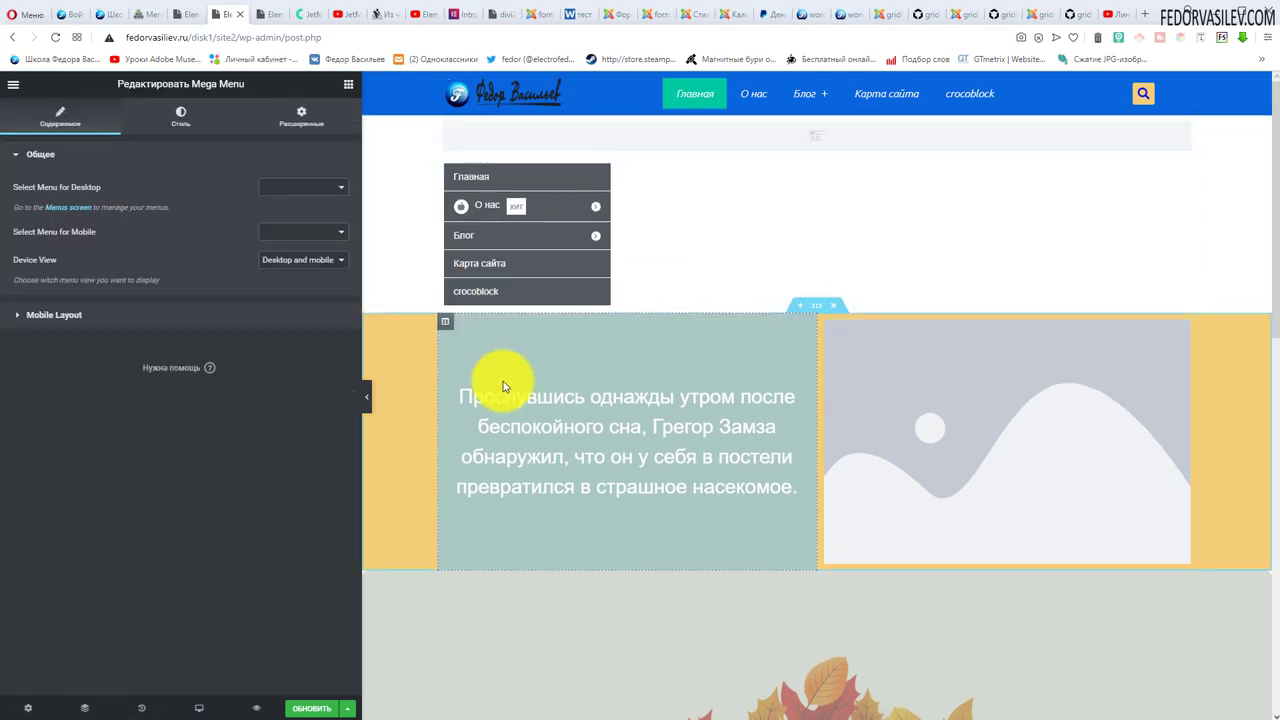
left_click(311, 175)
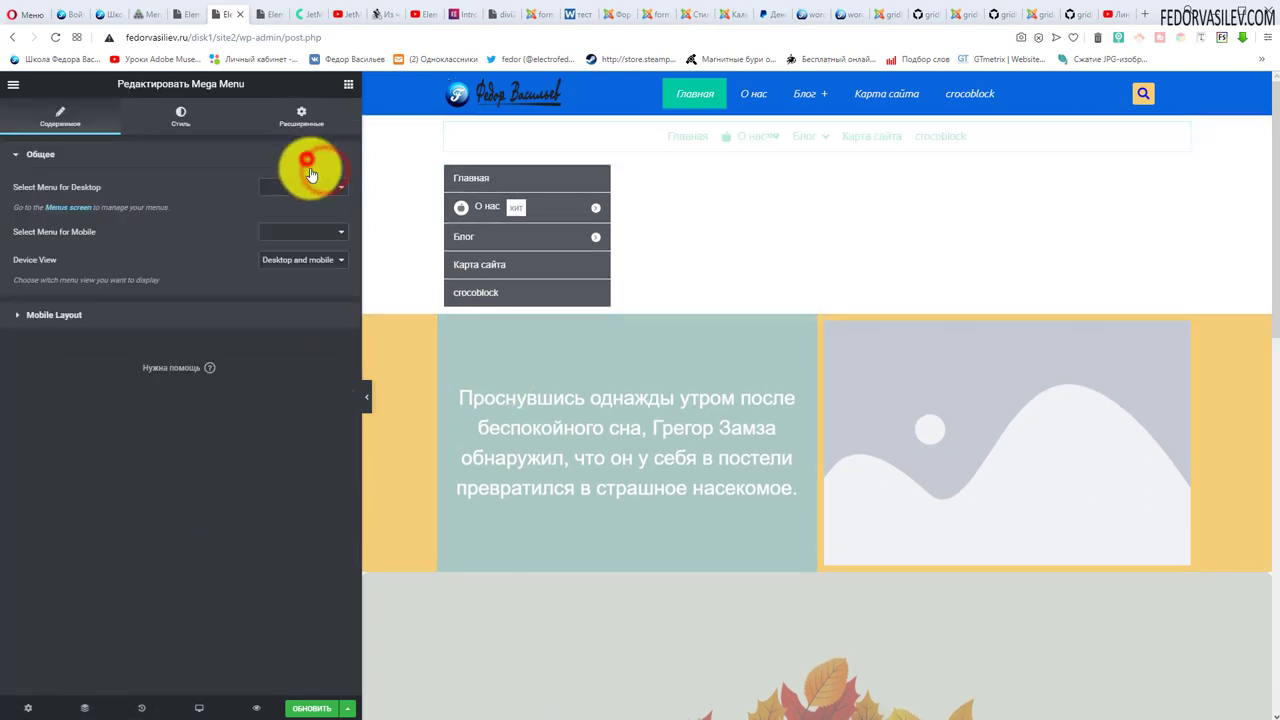
left_click(290, 200)
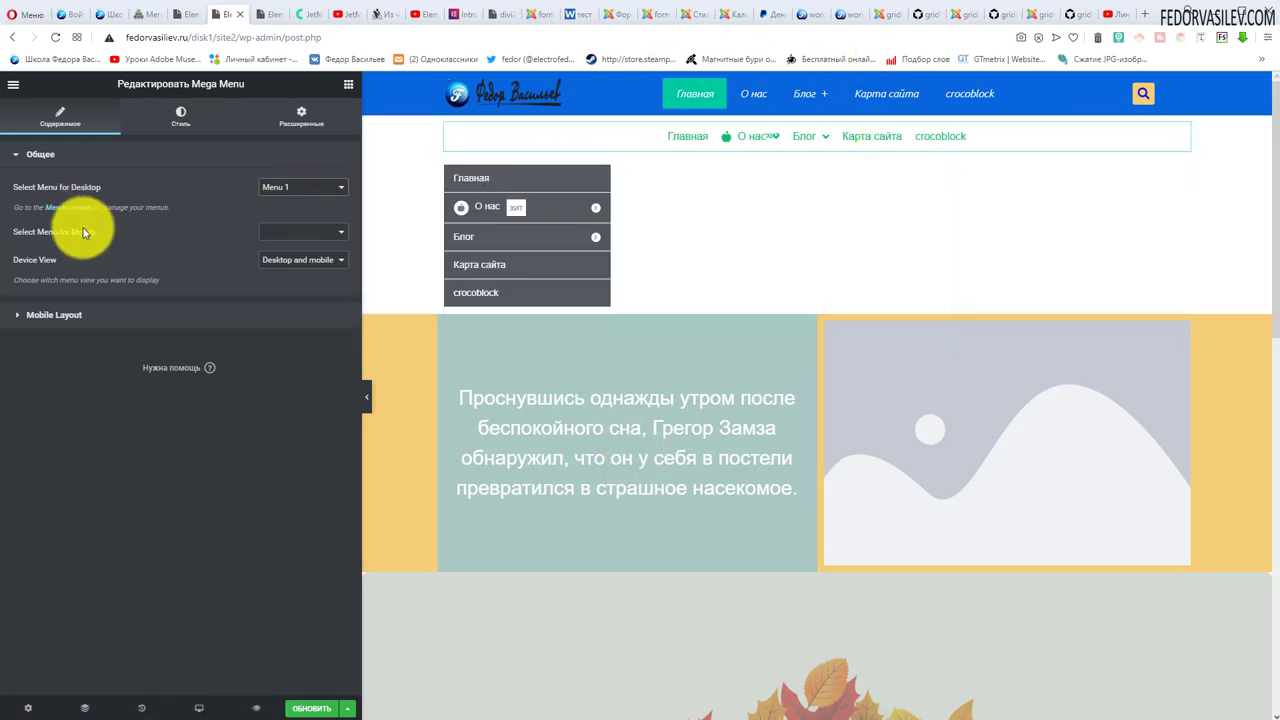
- Add a Hamburger Menu widget above the horizontal menu, assign Menu 1 to it and preview its slide-out panel
left_click(13, 84)
left_click(18, 92)
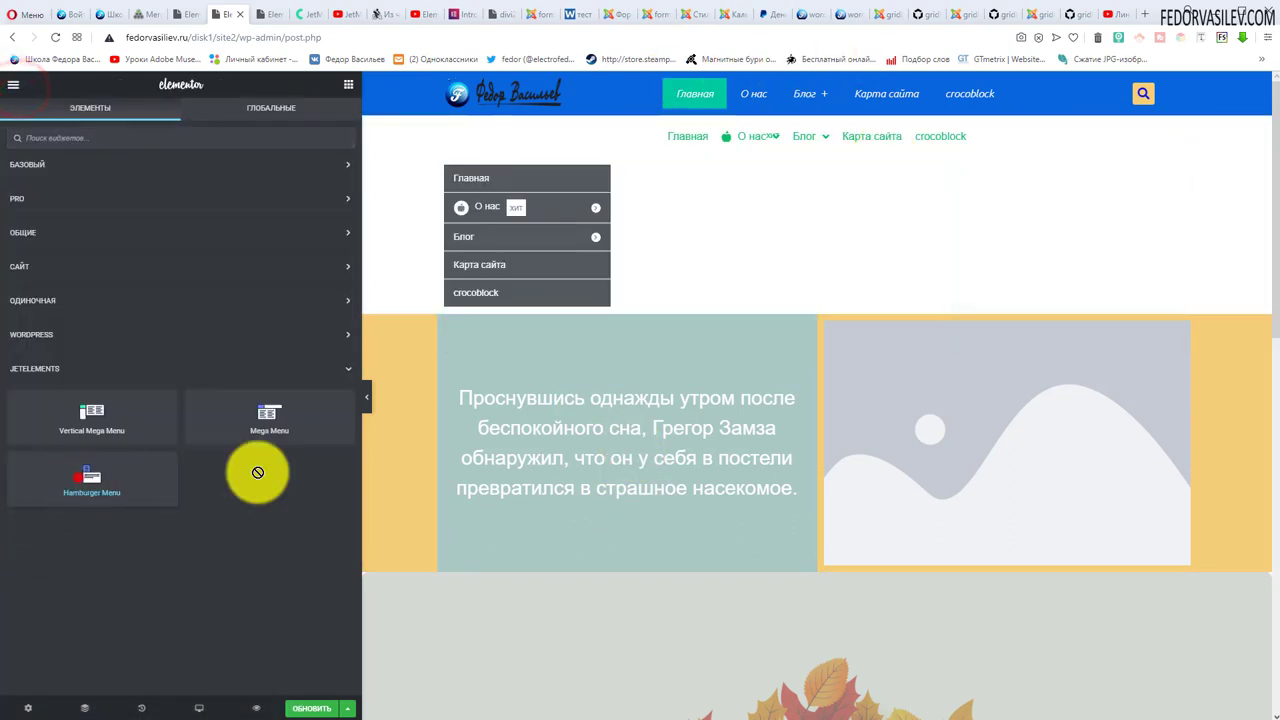
left_click_drag(82, 478, 765, 137)
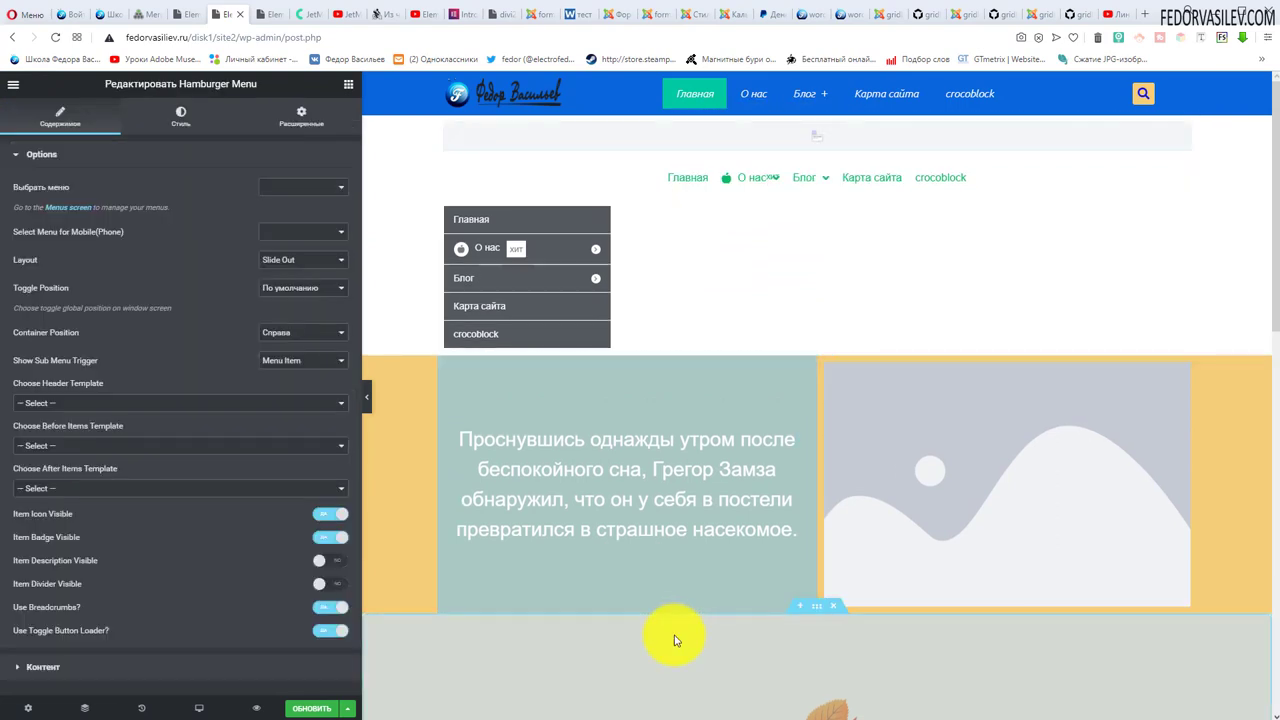
left_click(260, 190)
left_click(264, 208)
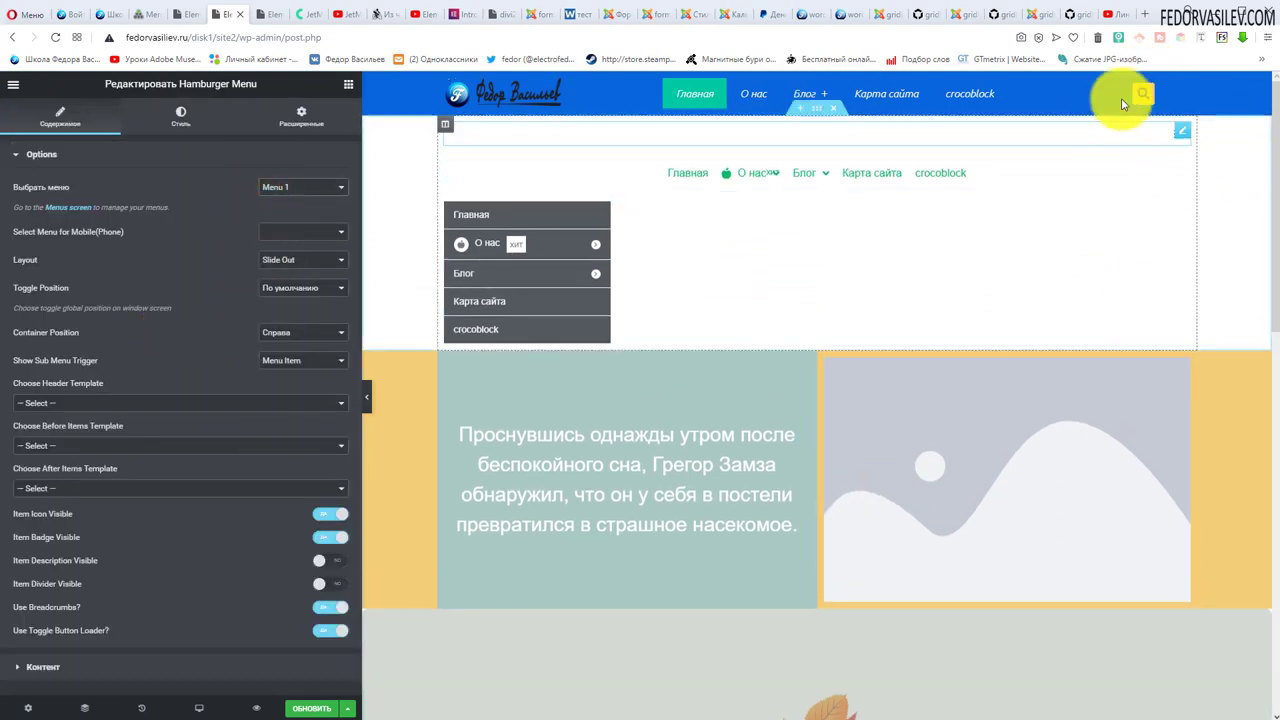
left_click(1170, 141)
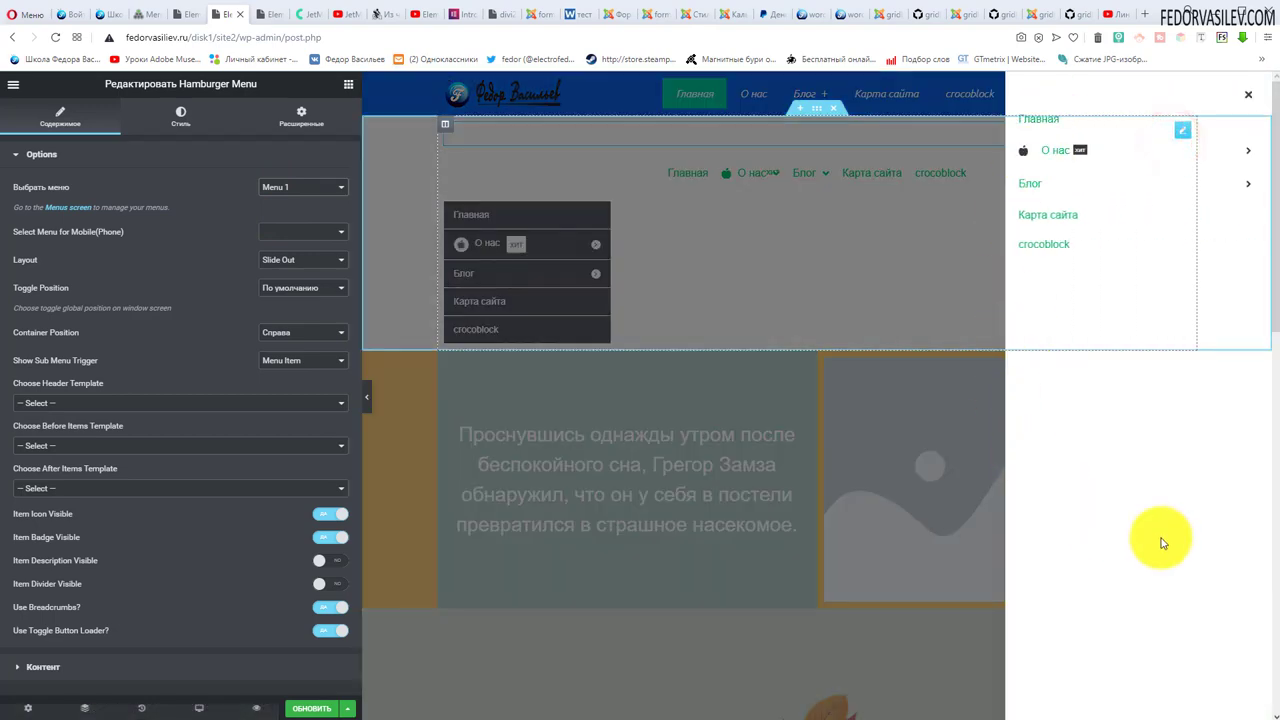
left_click(1252, 97)
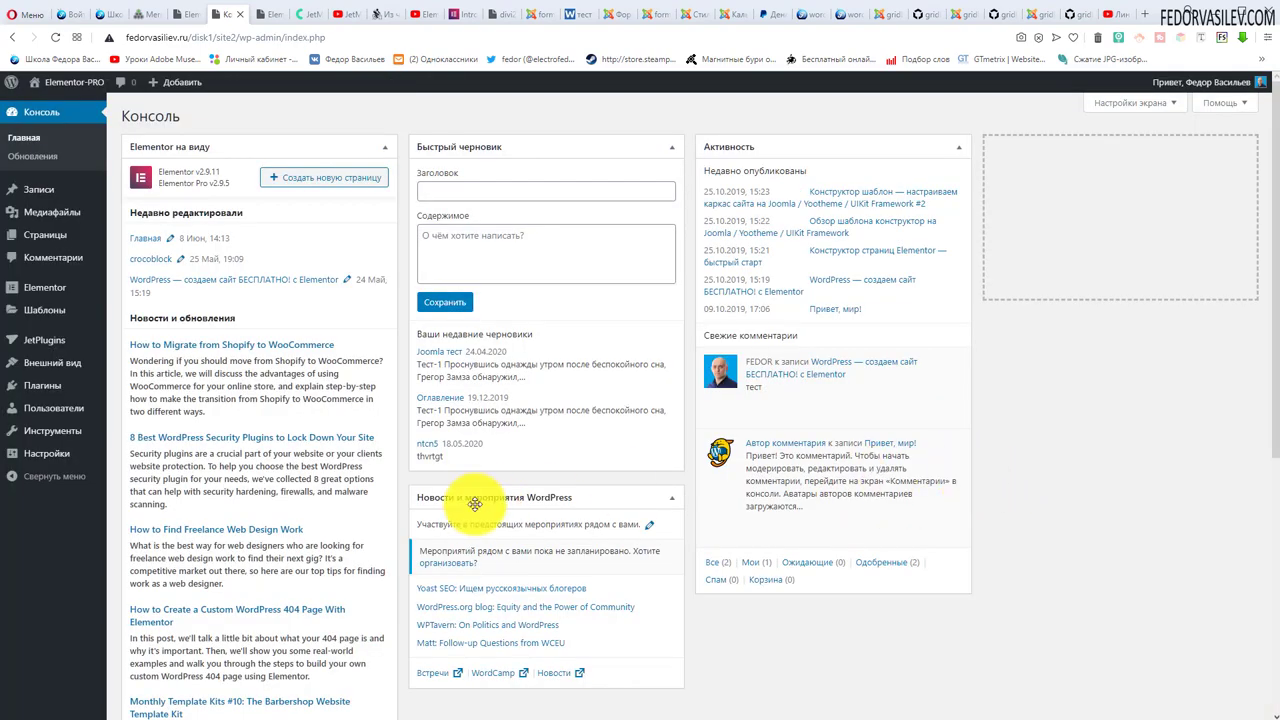
- Open the WordPress menu management page and read the JetMenu Locations Settings instructions for Menu 1
mouse_move(72, 373)
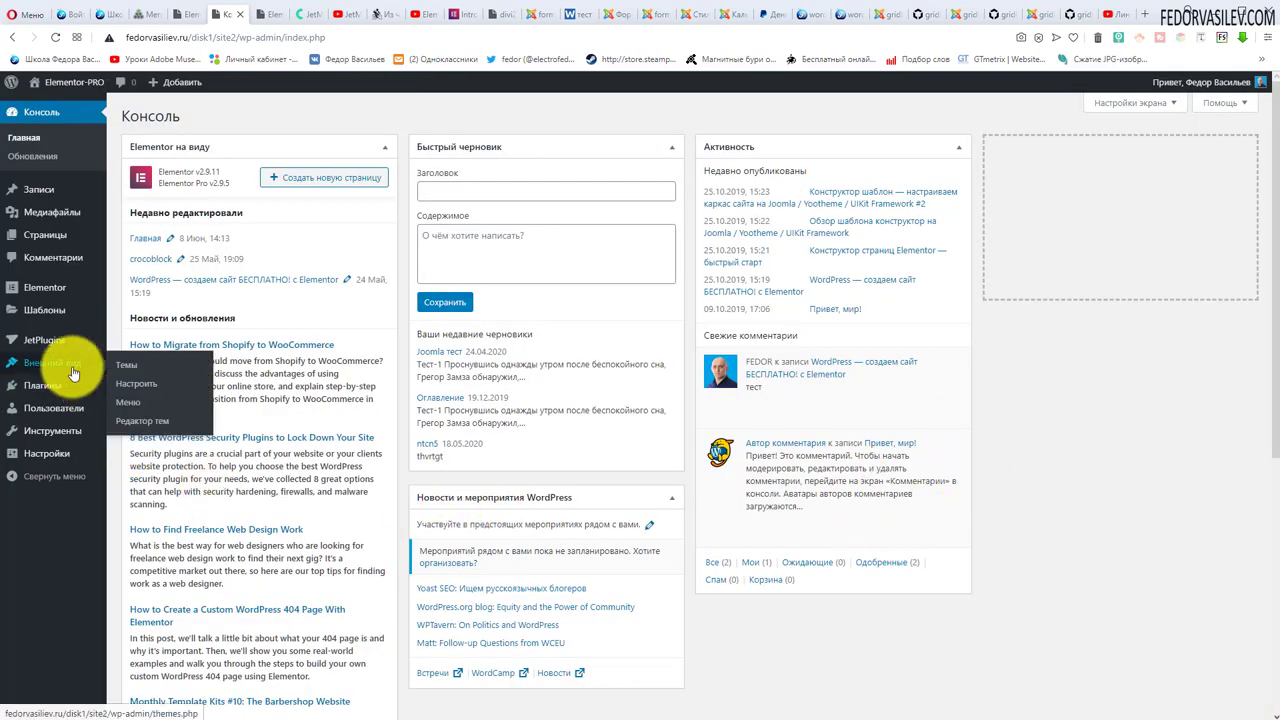
left_click(128, 400)
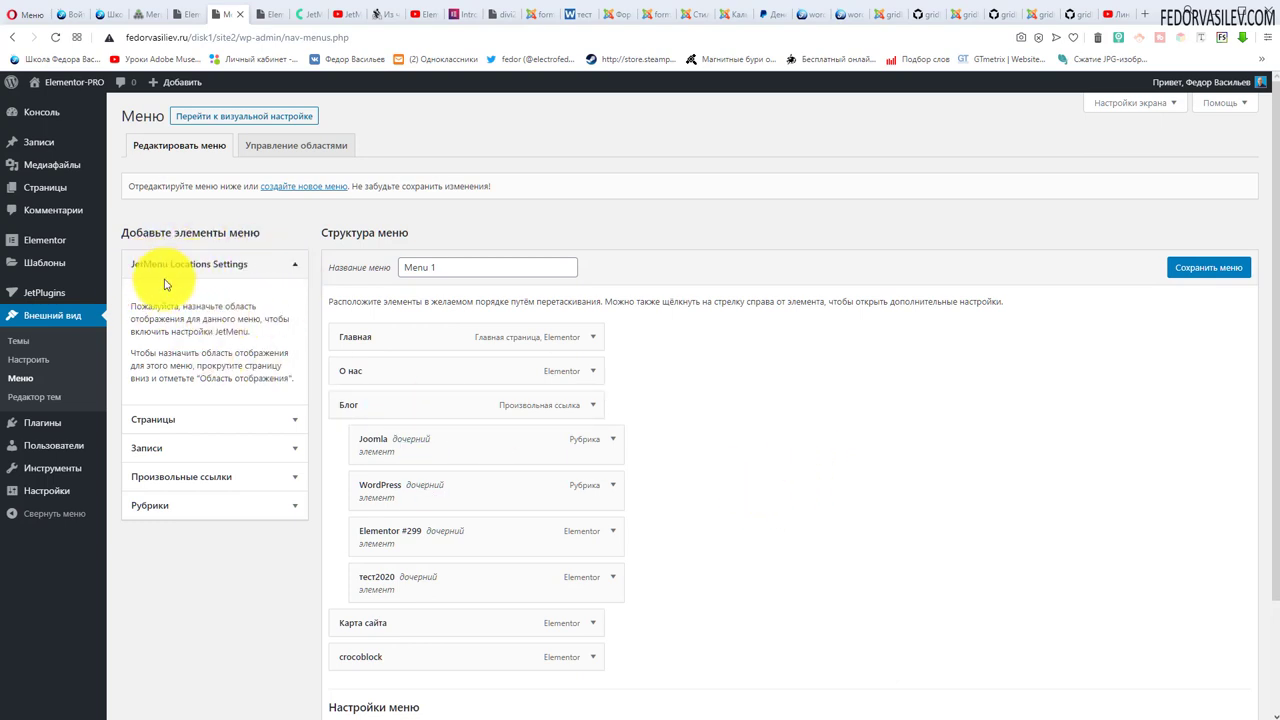
left_click_drag(260, 376, 200, 371)
left_click(200, 300)
scroll(195, 290, "down", 2)
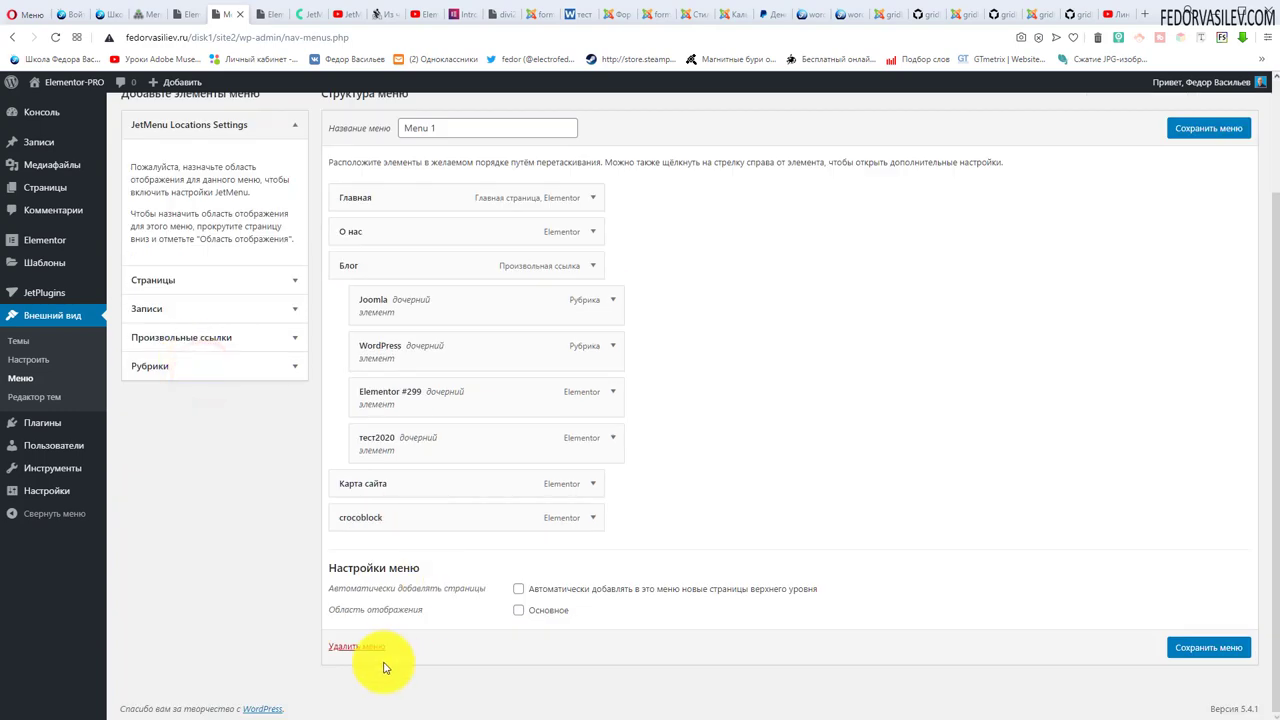
scroll(380, 600, "up", 2)
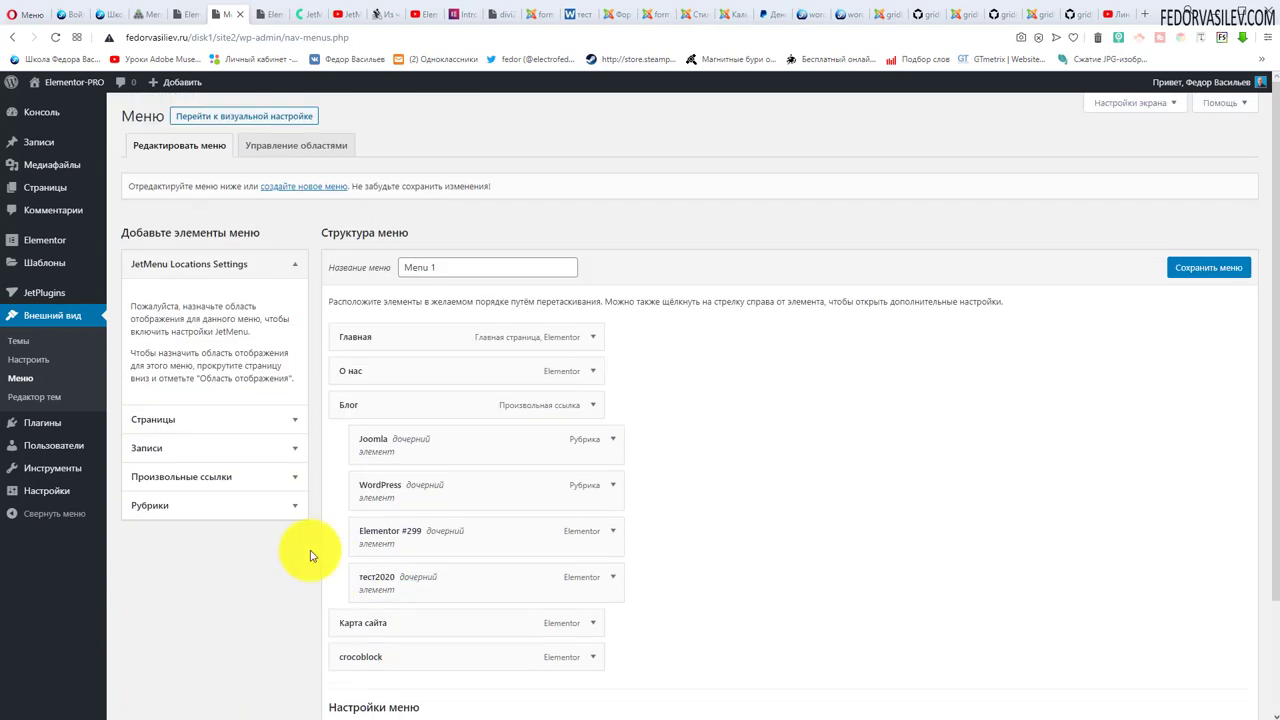
left_click_drag(288, 378, 158, 352)
left_click(718, 402)
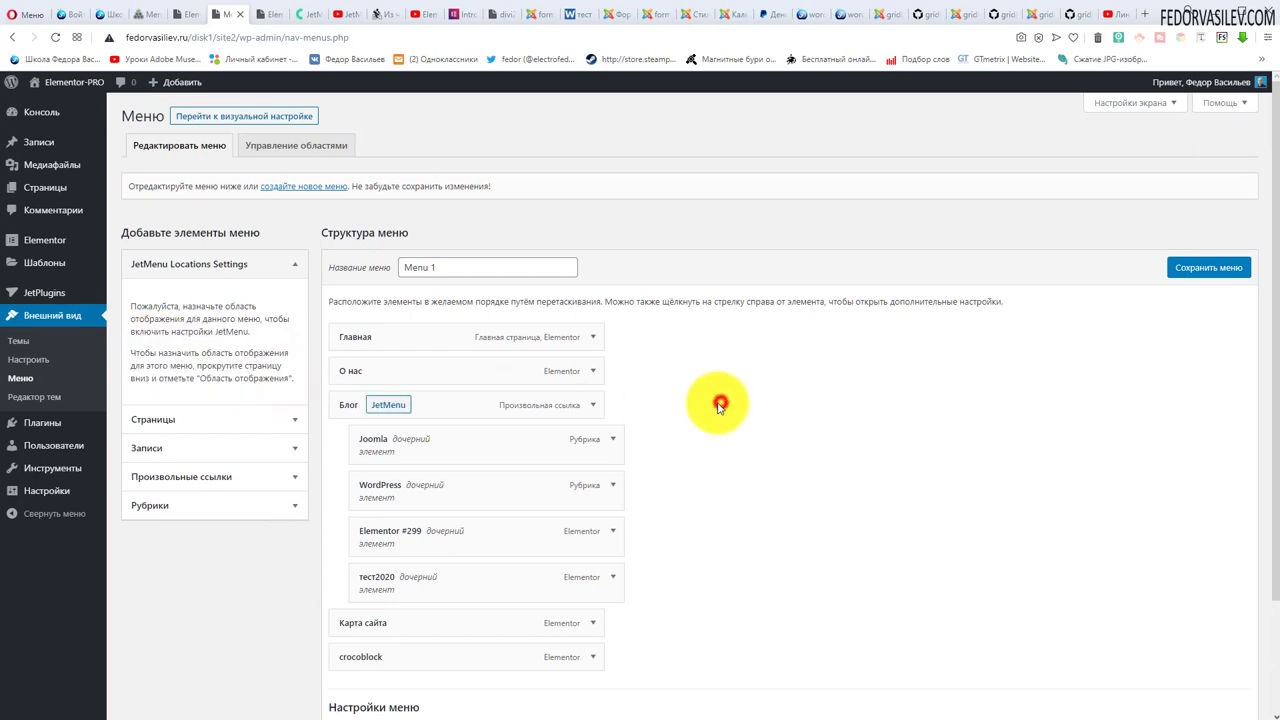
- Assign Menu 1 to the "Основное" display location and save the menu
scroll(716, 405, "down", 2)
left_click(518, 610)
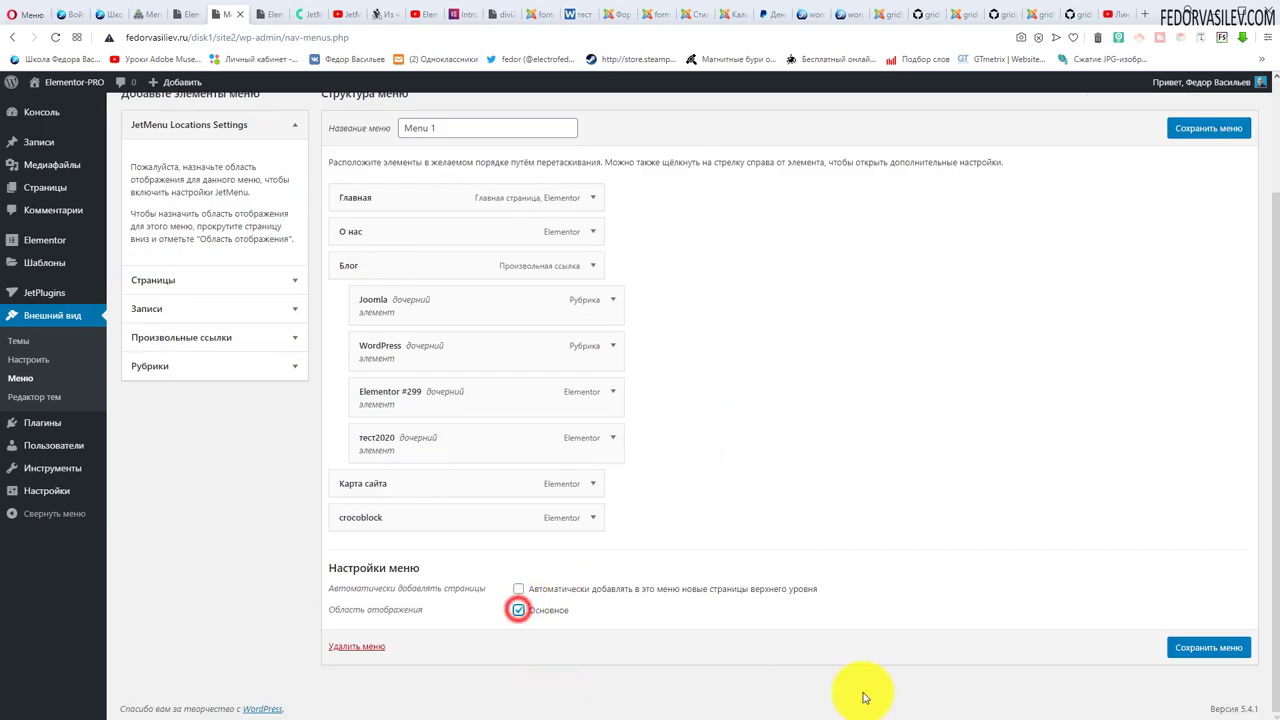
left_click(1185, 647)
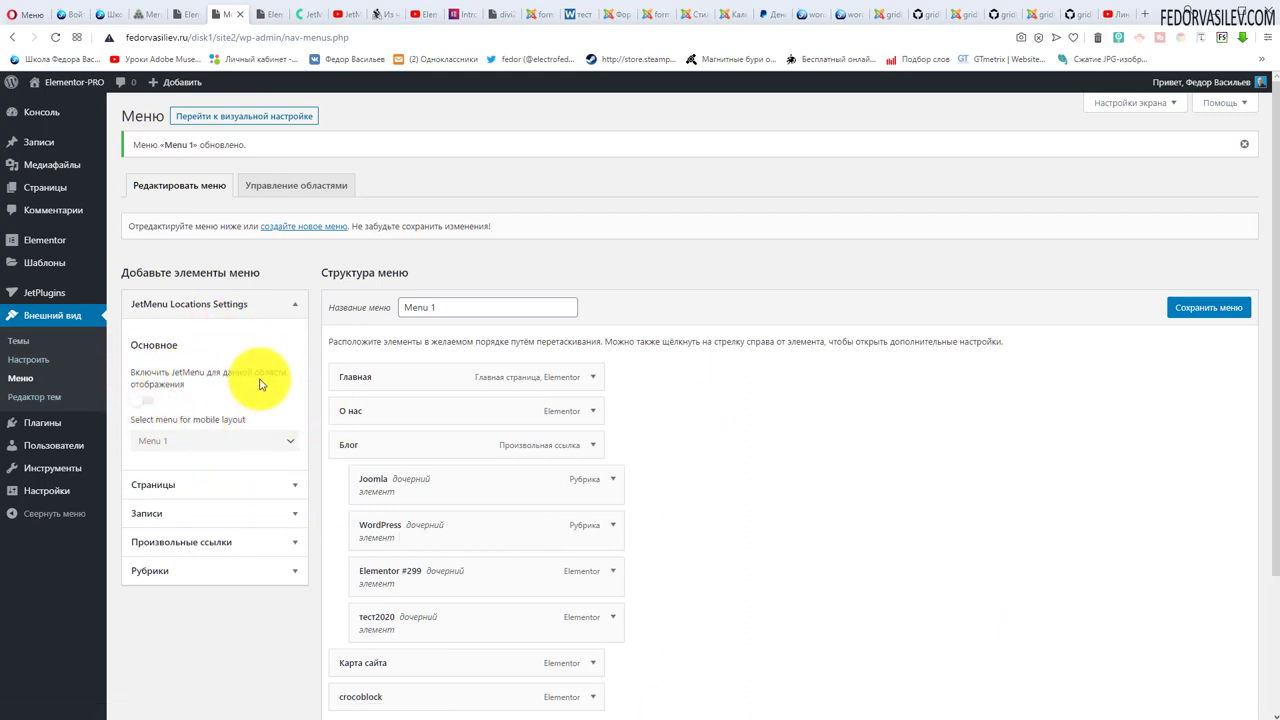
- Enable JetMenu for the "Основное" location with Menu 1 as the mobile layout menu, and save the menu
left_click(146, 400)
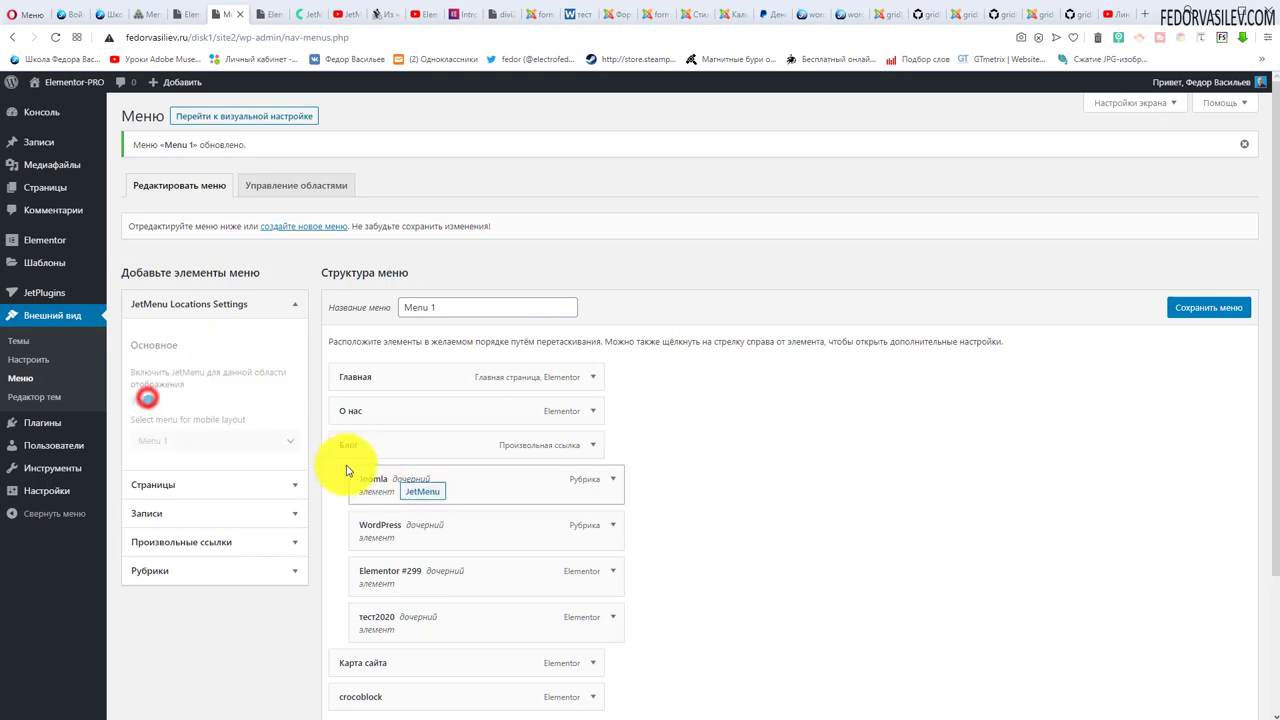
left_click(155, 441)
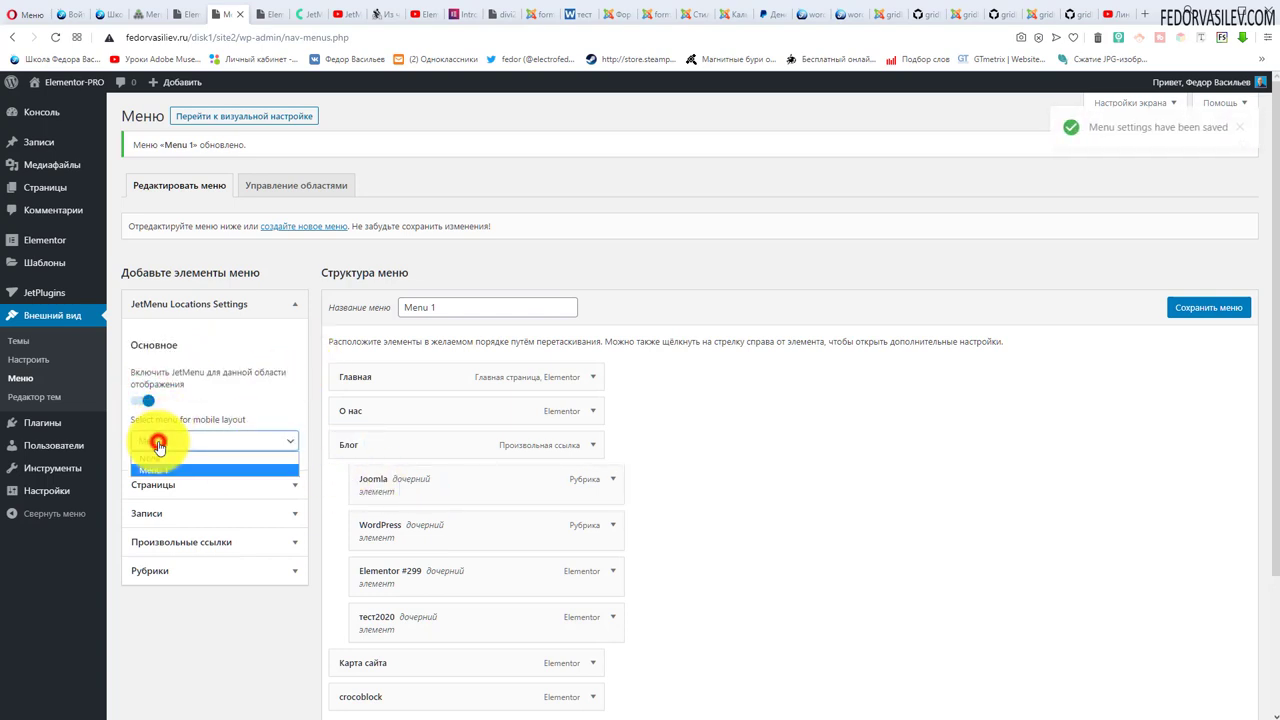
left_click(156, 470)
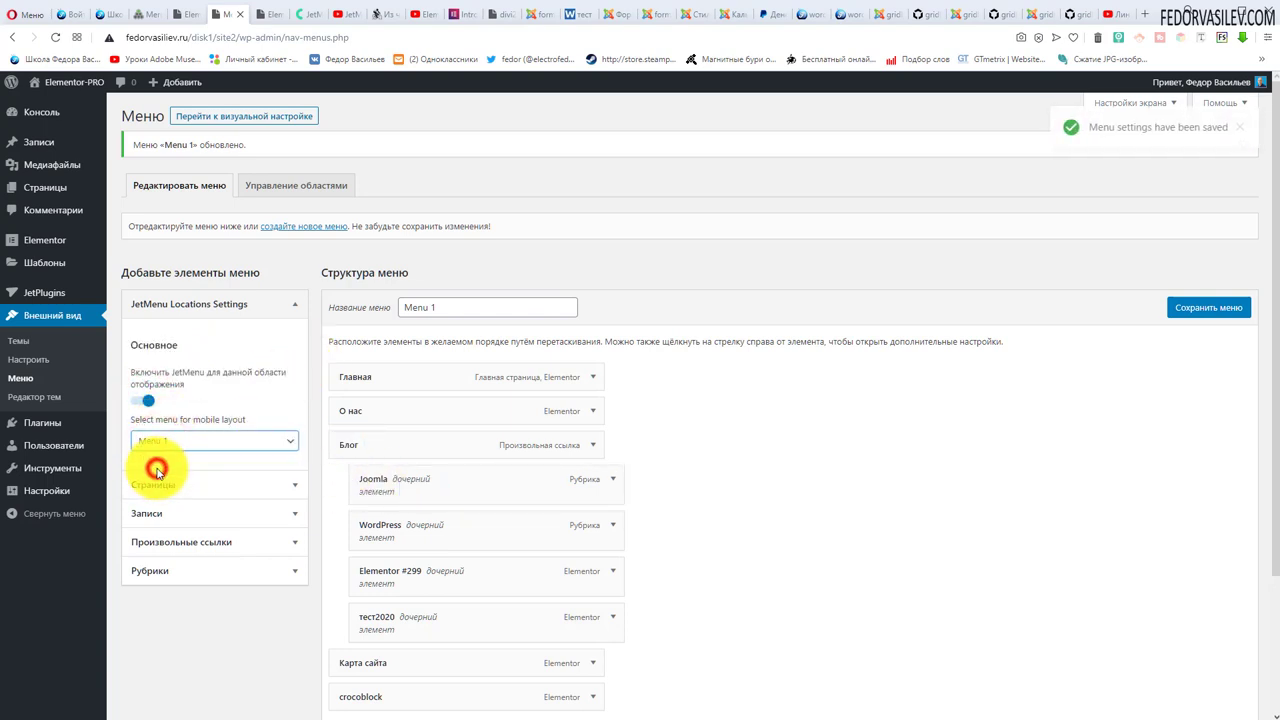
left_click(152, 441)
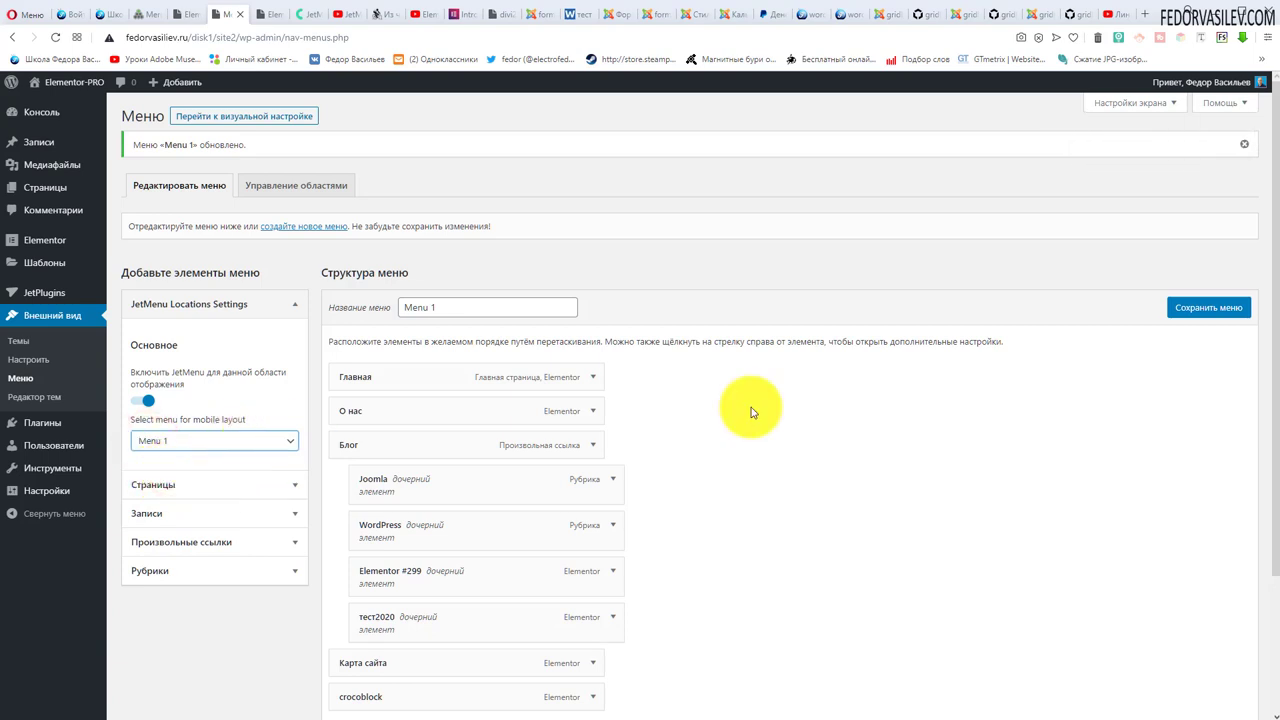
left_click(1188, 308)
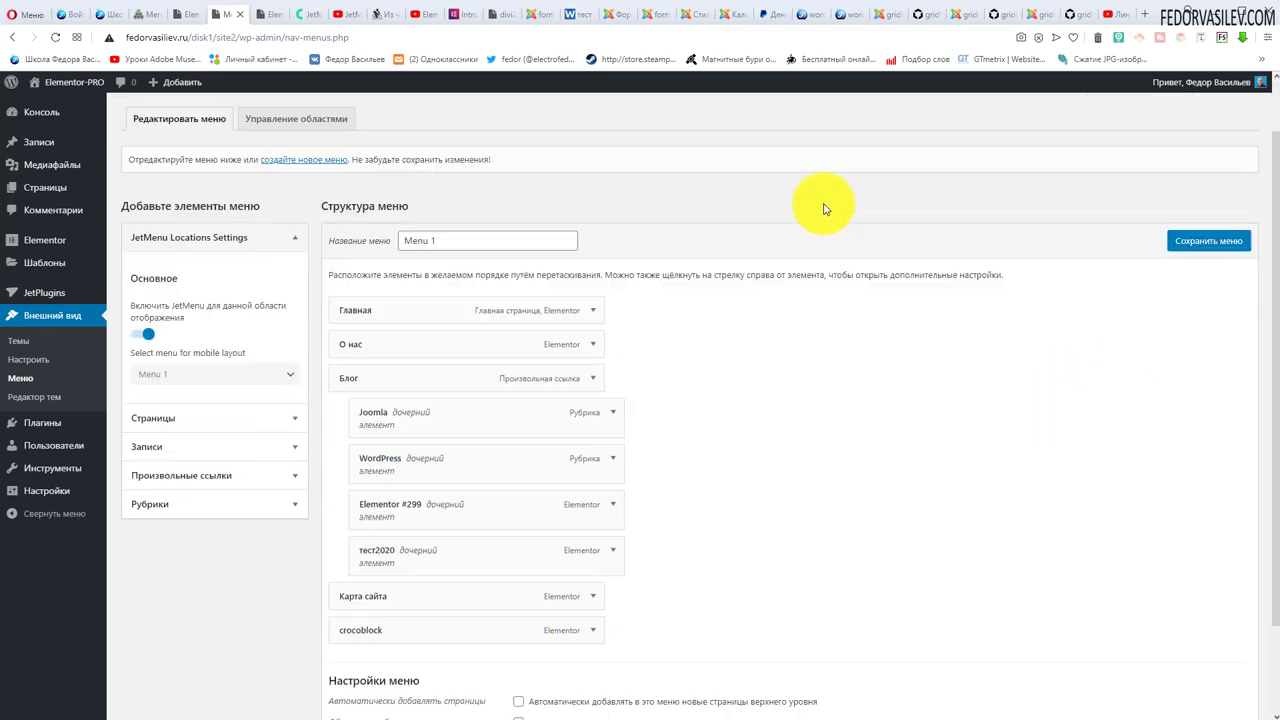
- Examine the JetMenu settings access offered on the top-level and child items in the Menu 1 structure
scroll(471, 157, "down", 2)
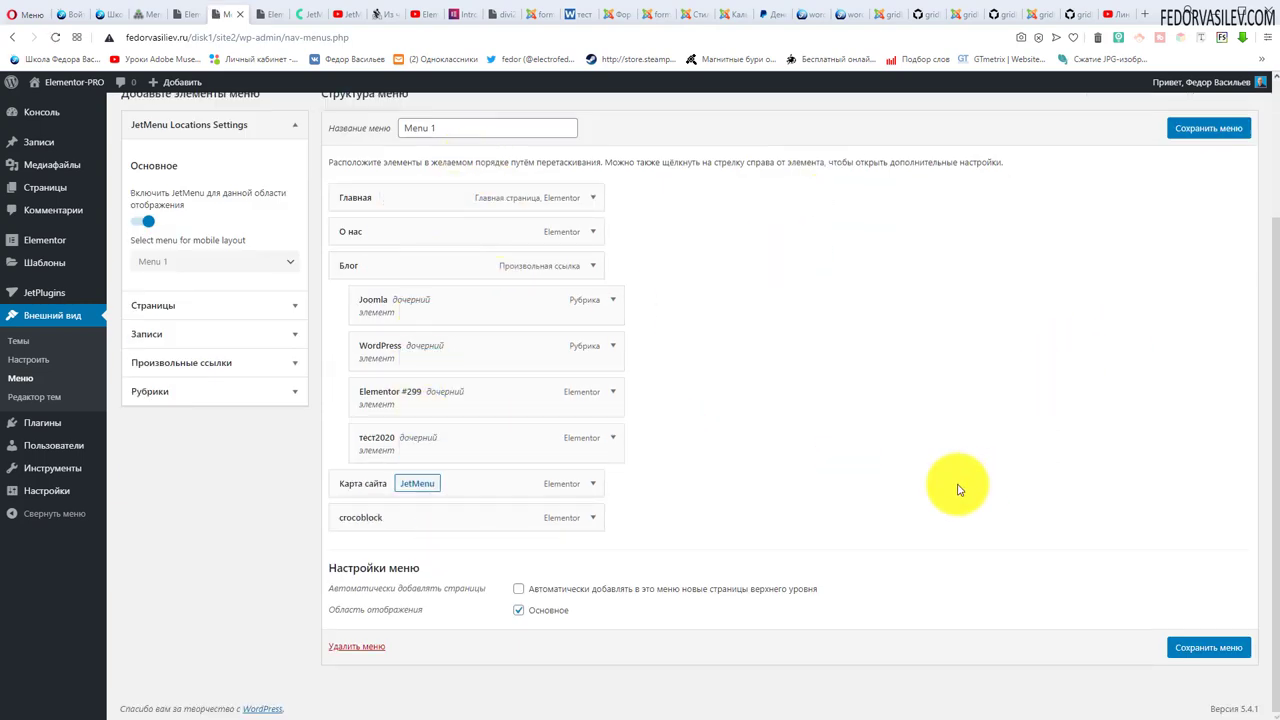
scroll(940, 485, "up", 2)
mouse_move(439, 386)
mouse_move(401, 413)
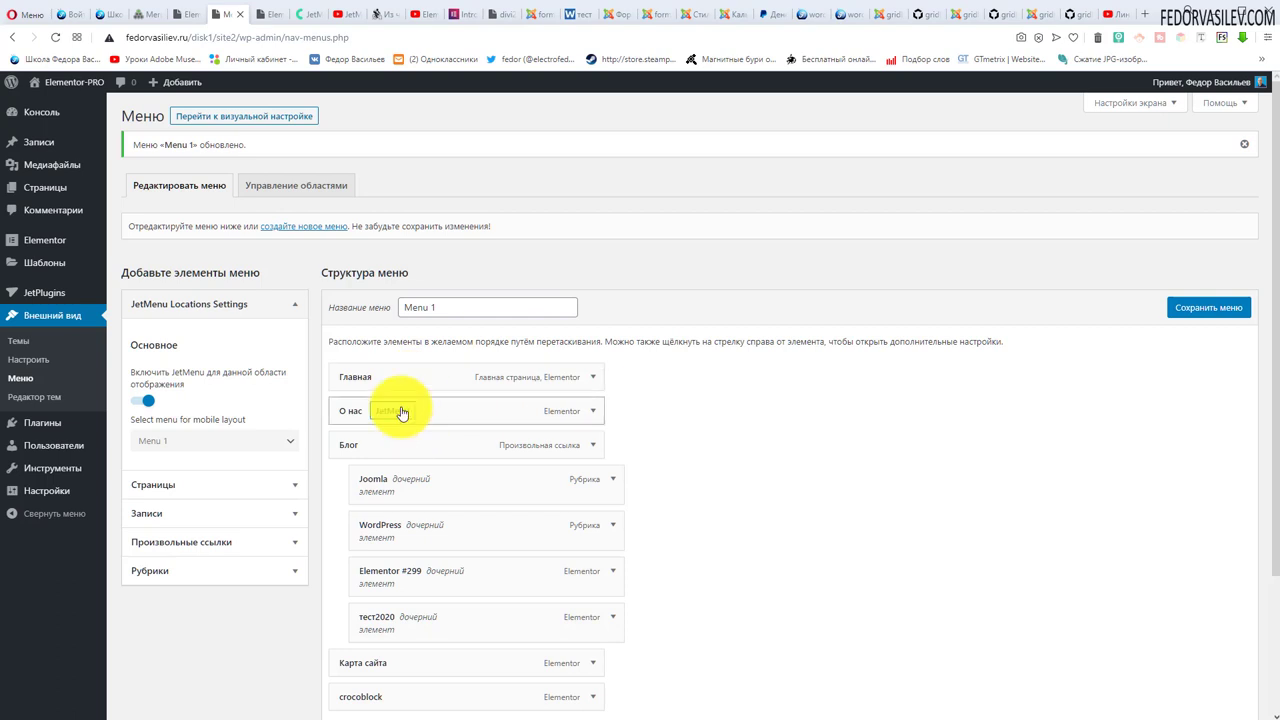
mouse_move(403, 450)
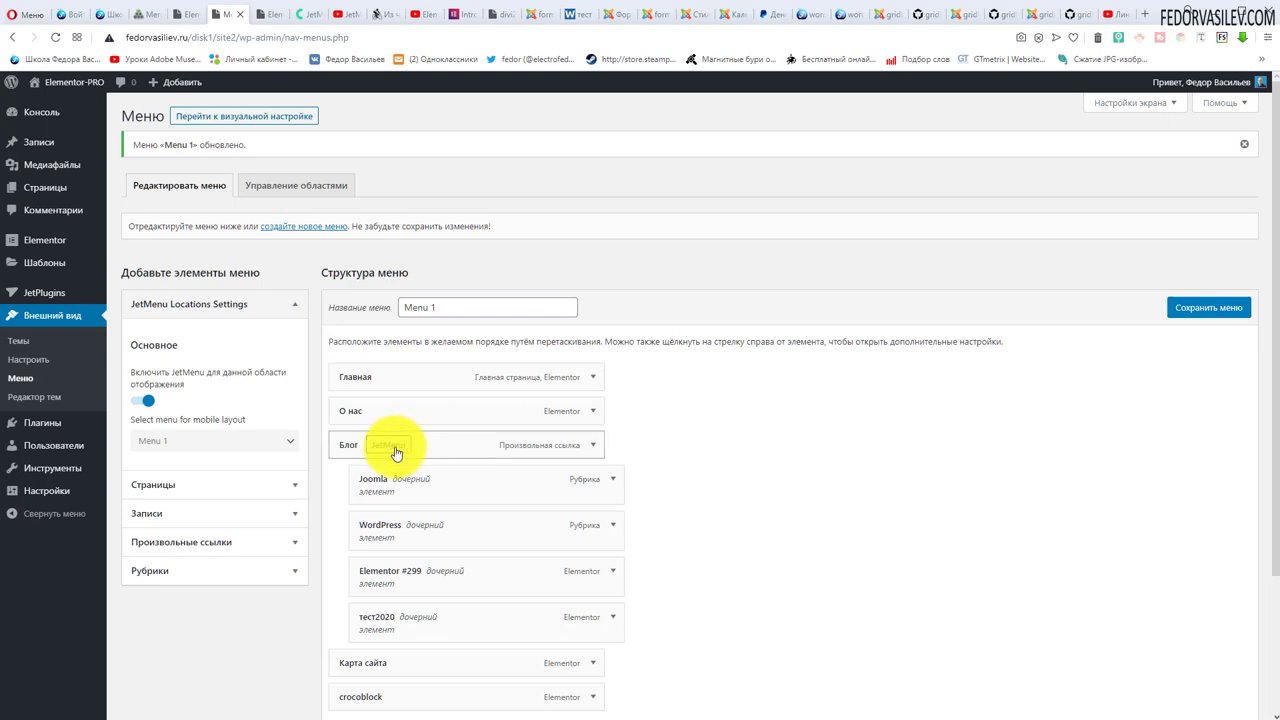
mouse_move(440, 495)
scroll(628, 429, "down", 2)
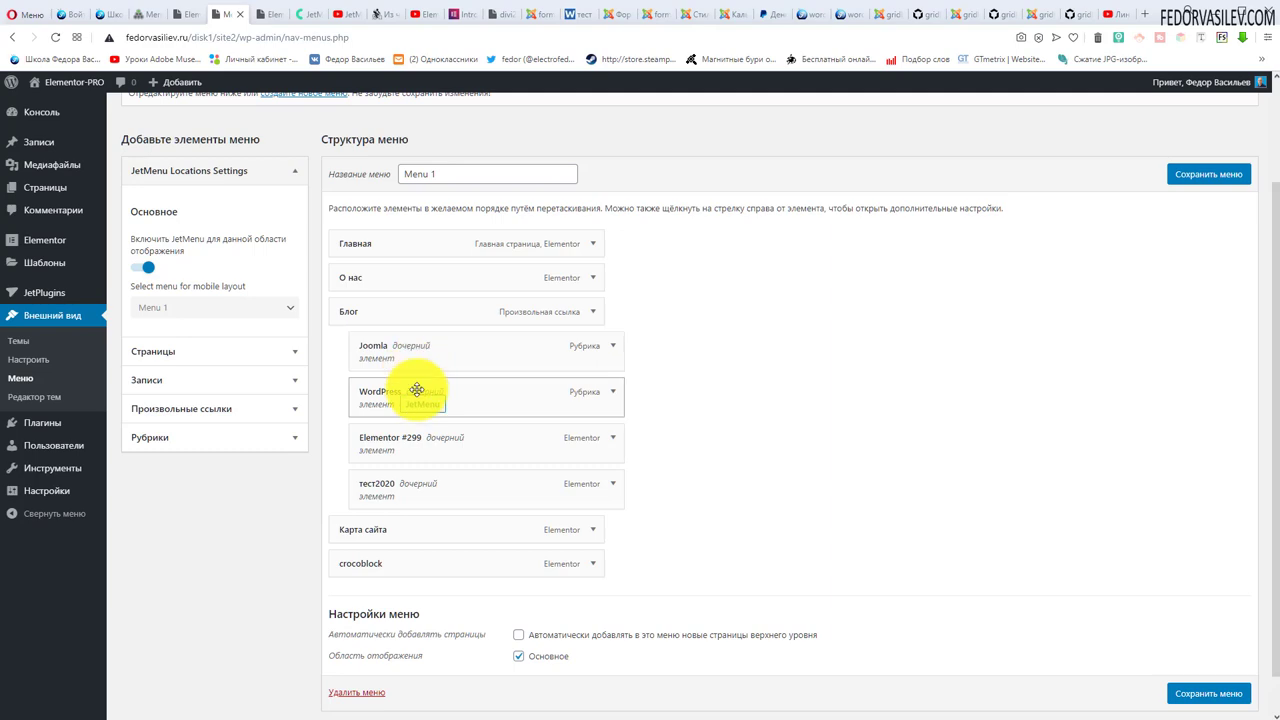
scroll(500, 400, "up", 3)
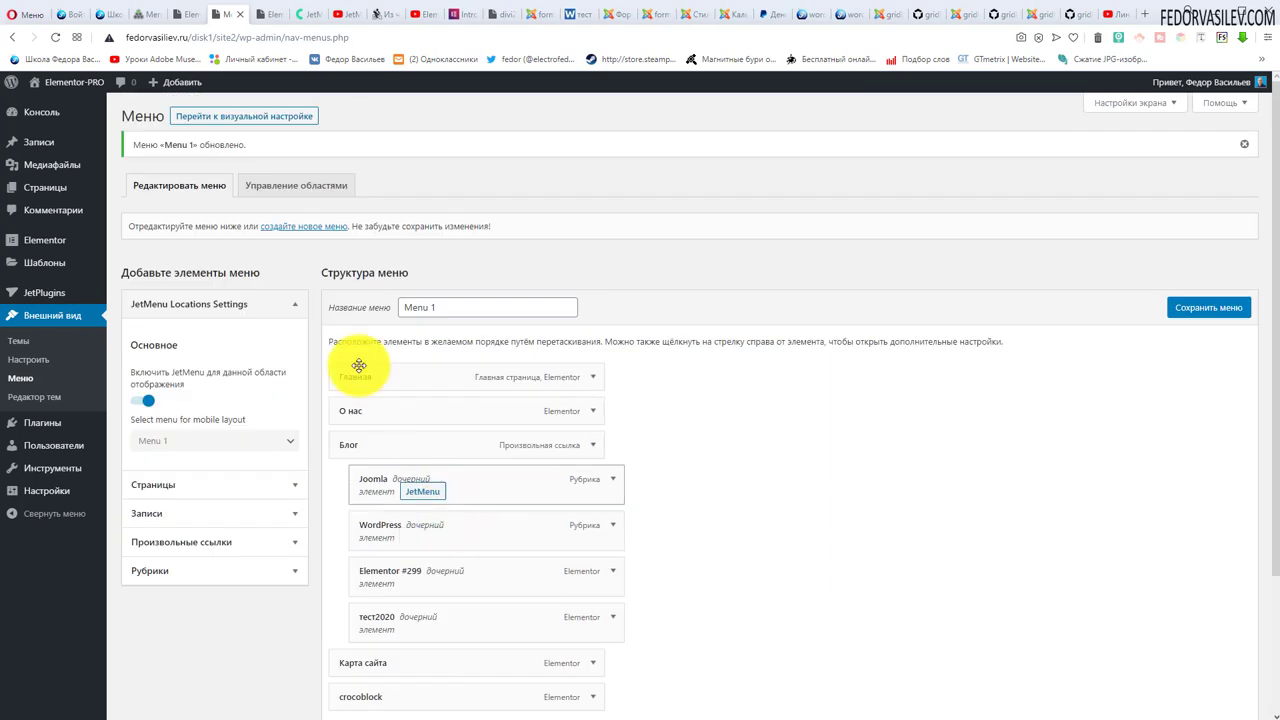
- Reload the site's front page and inspect the JetMenu menu under the header, including the "Блог" item
left_click(265, 14)
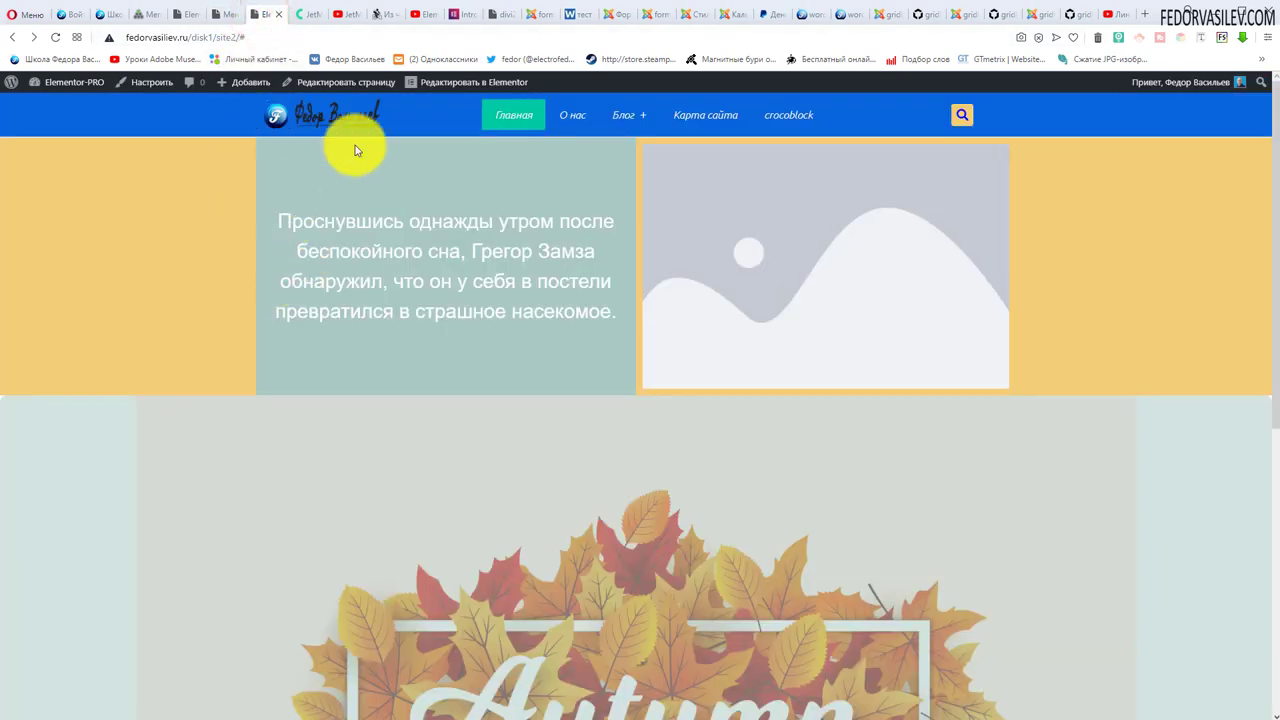
left_click(56, 38)
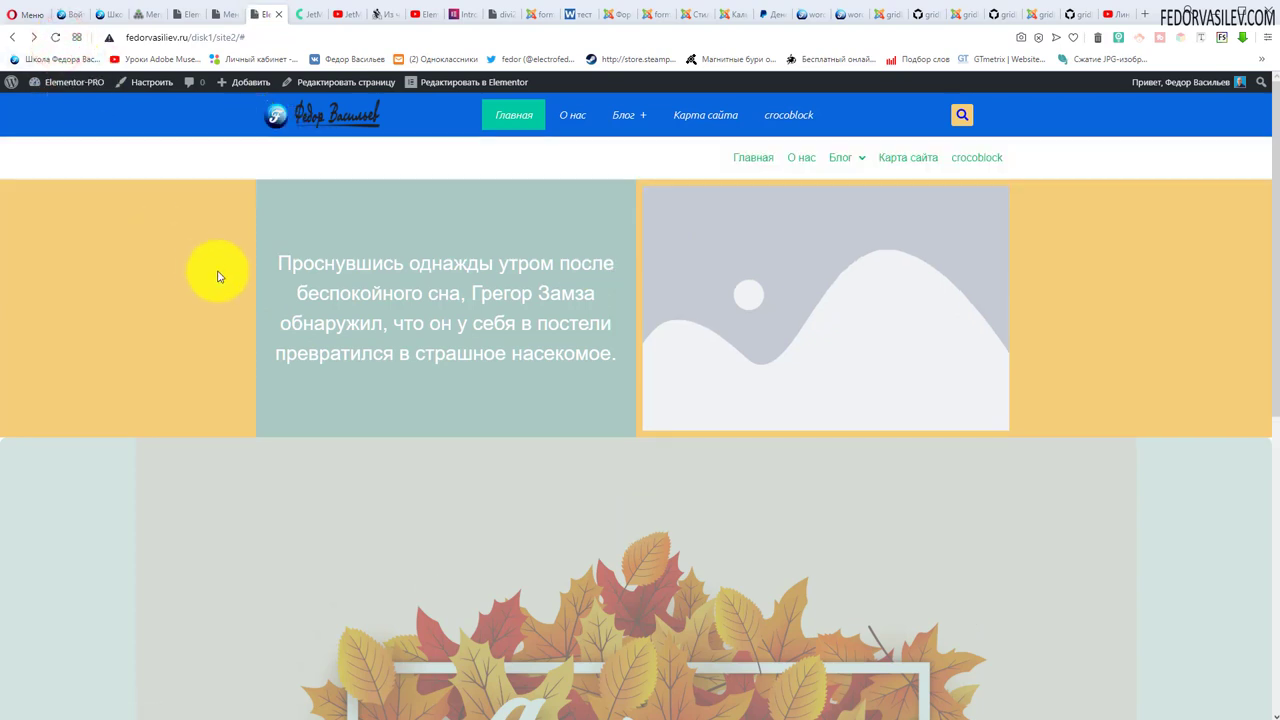
mouse_move(840, 172)
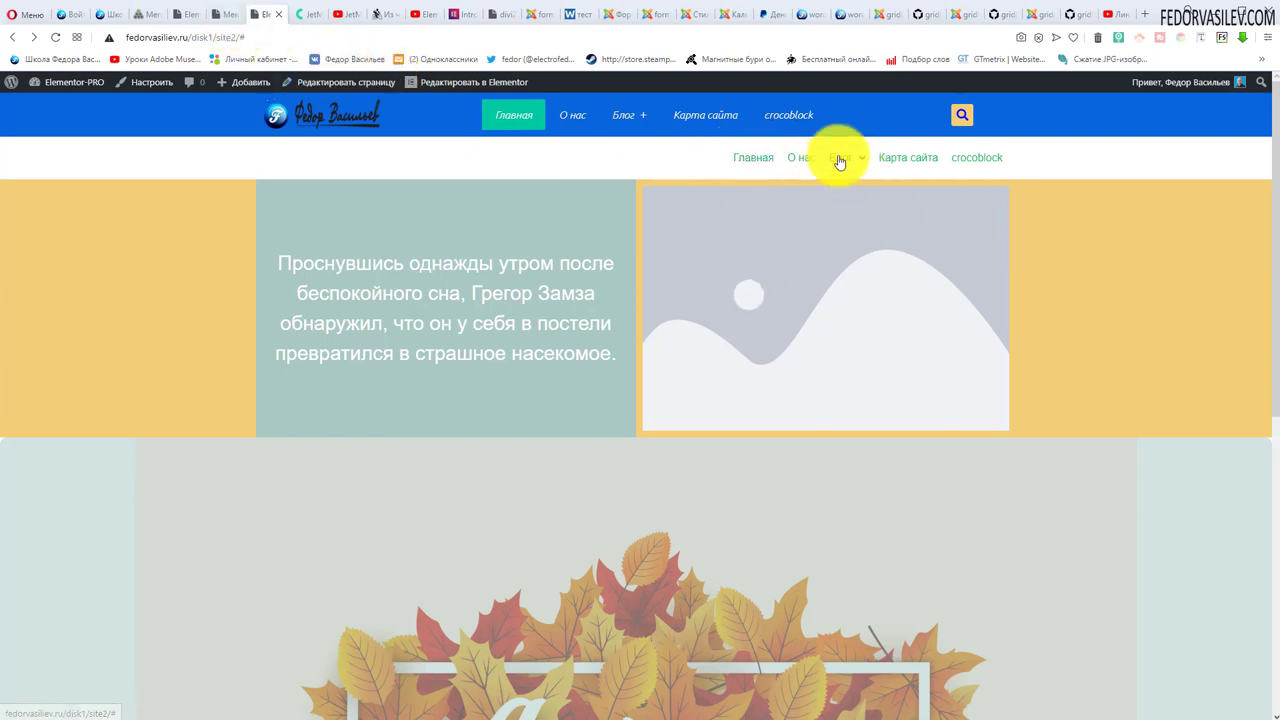
- Return to the Menu 1 structure and open the JetMenu settings of the "О нас" item
left_click(226, 14)
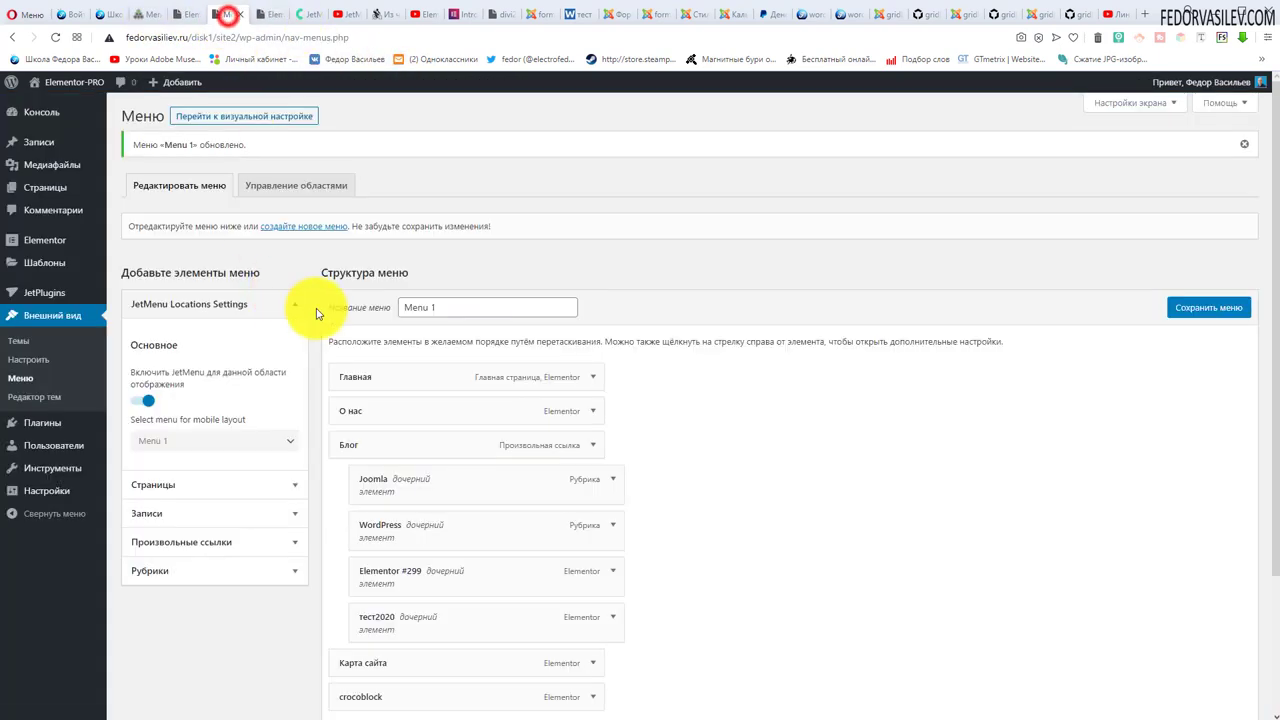
left_click_drag(370, 428, 360, 347)
scroll(414, 523, "down", 1)
left_click(594, 344)
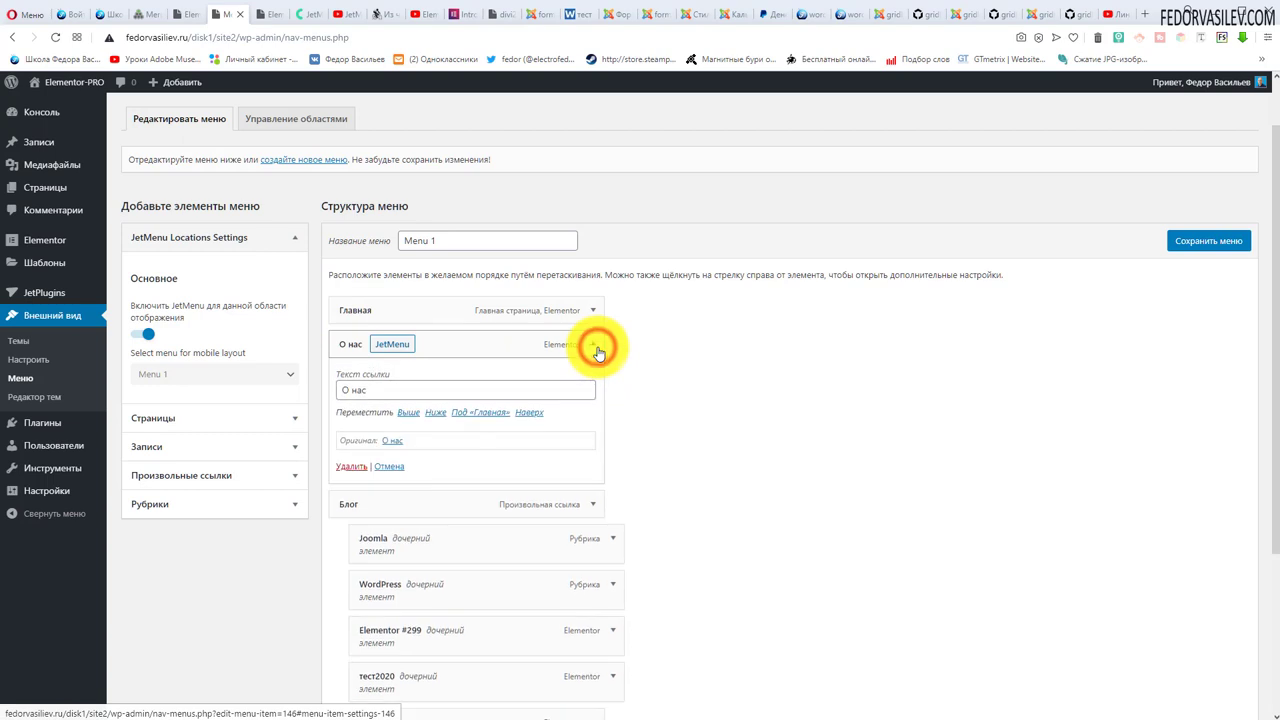
left_click(596, 348)
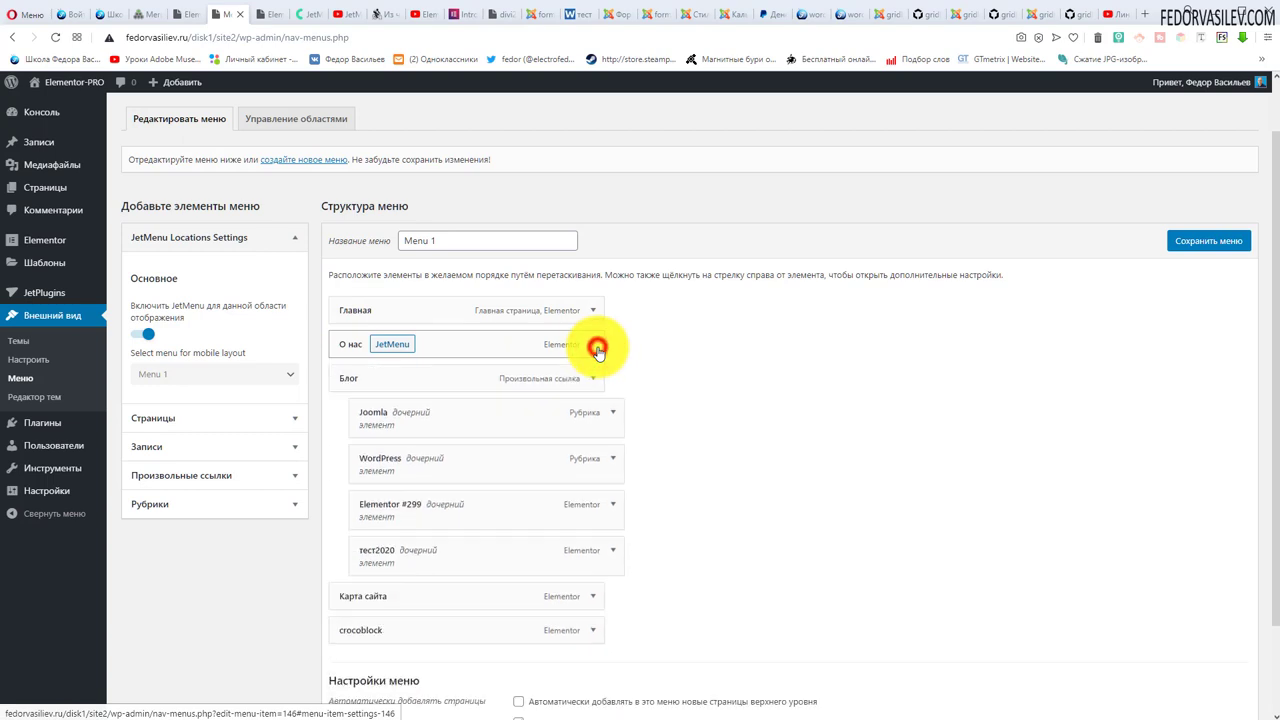
left_click(391, 345)
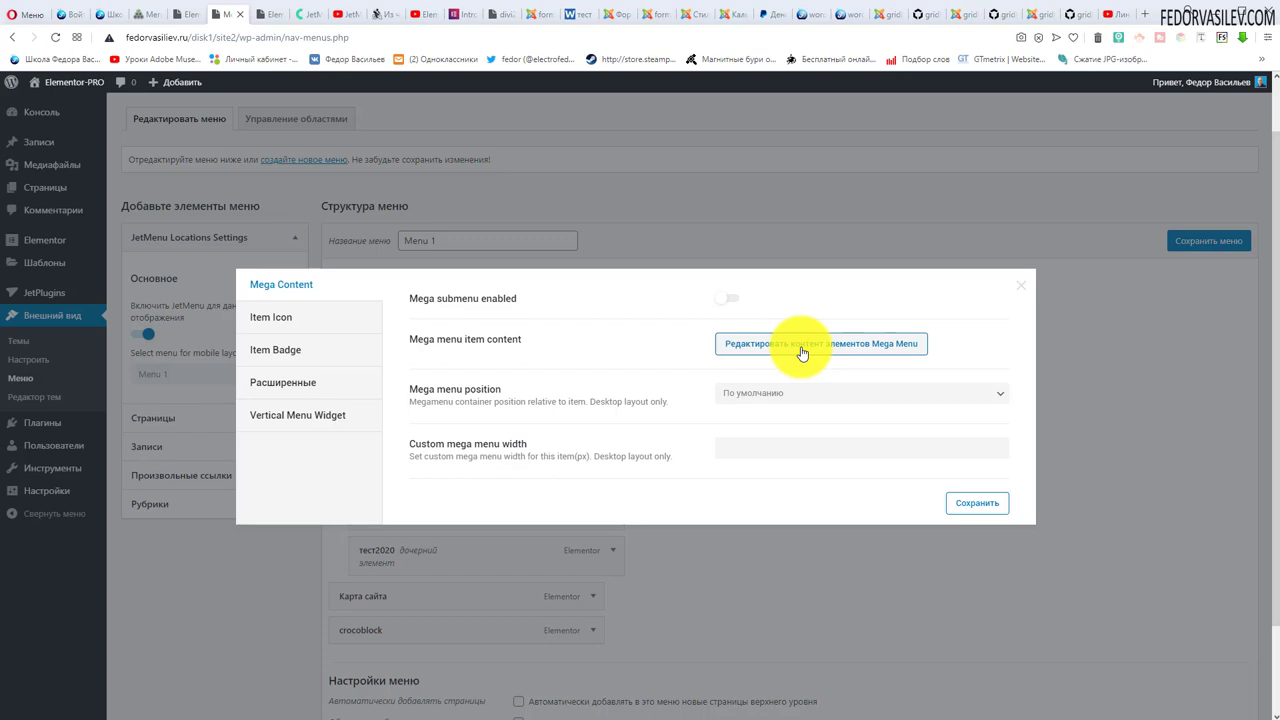
- Review the "О нас" item on the front page, and open the Item Icon options in its JetMenu settings
left_click(264, 16)
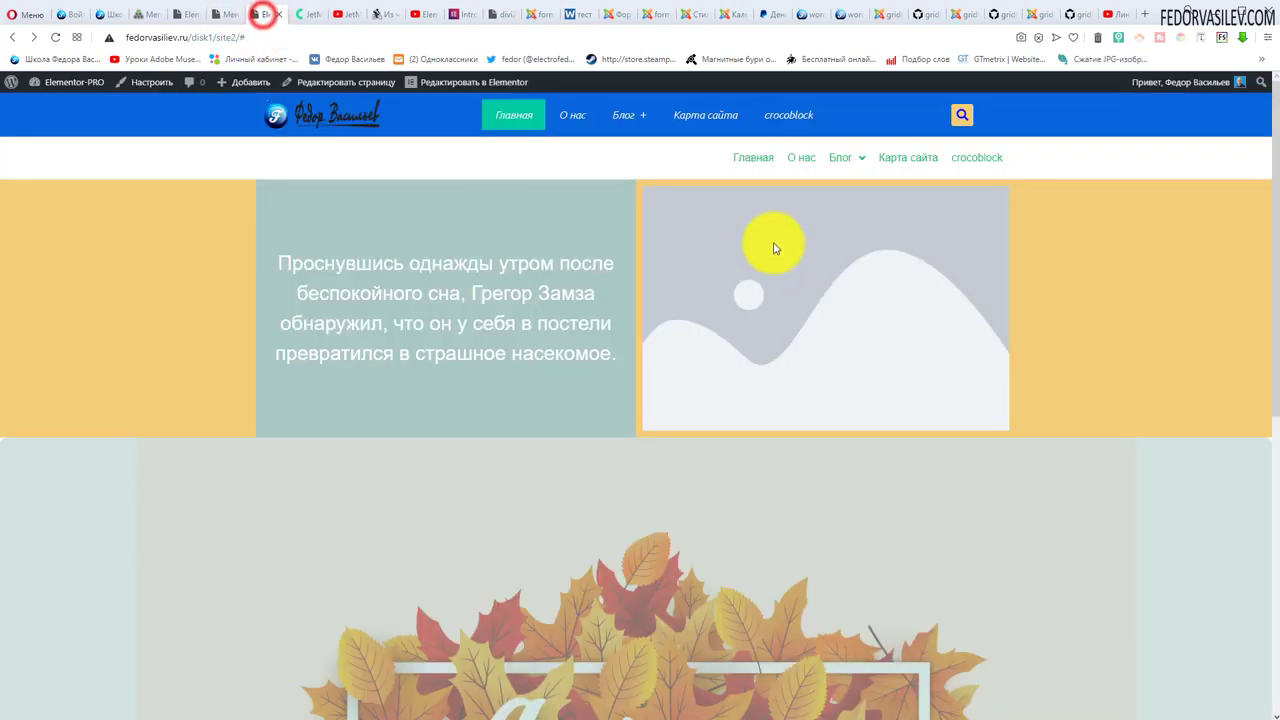
left_click(796, 157)
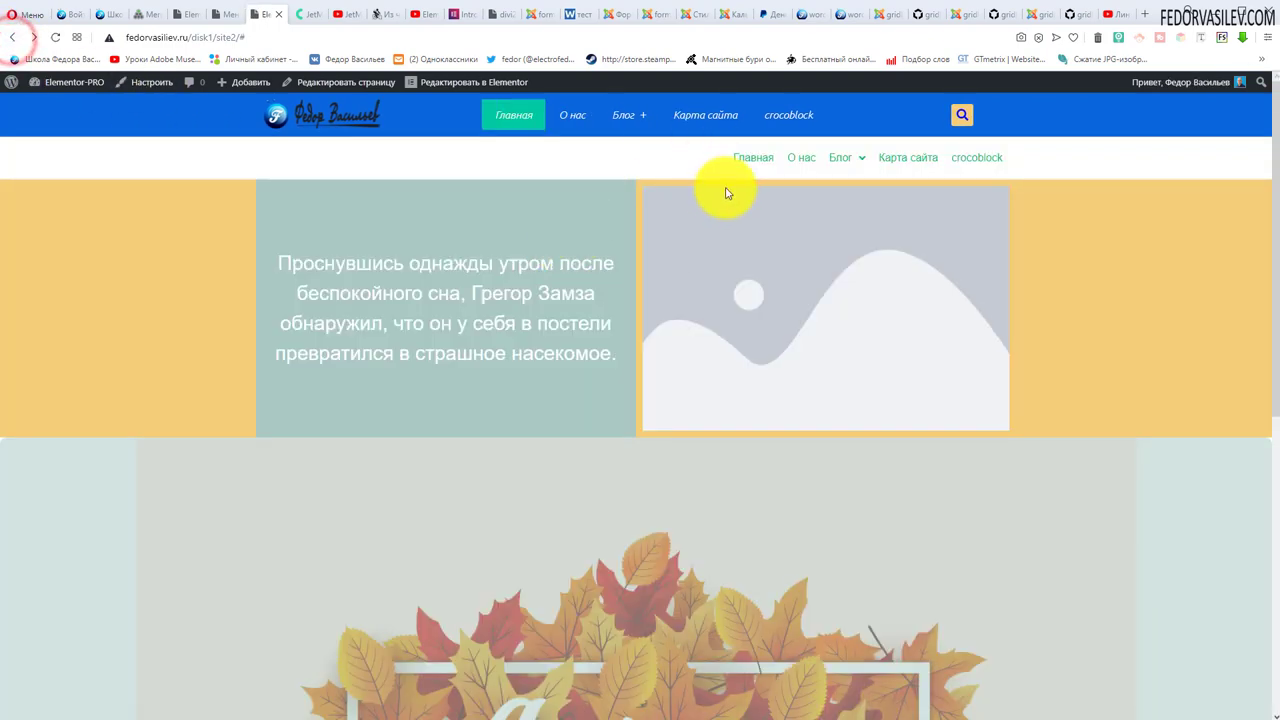
left_click(221, 18)
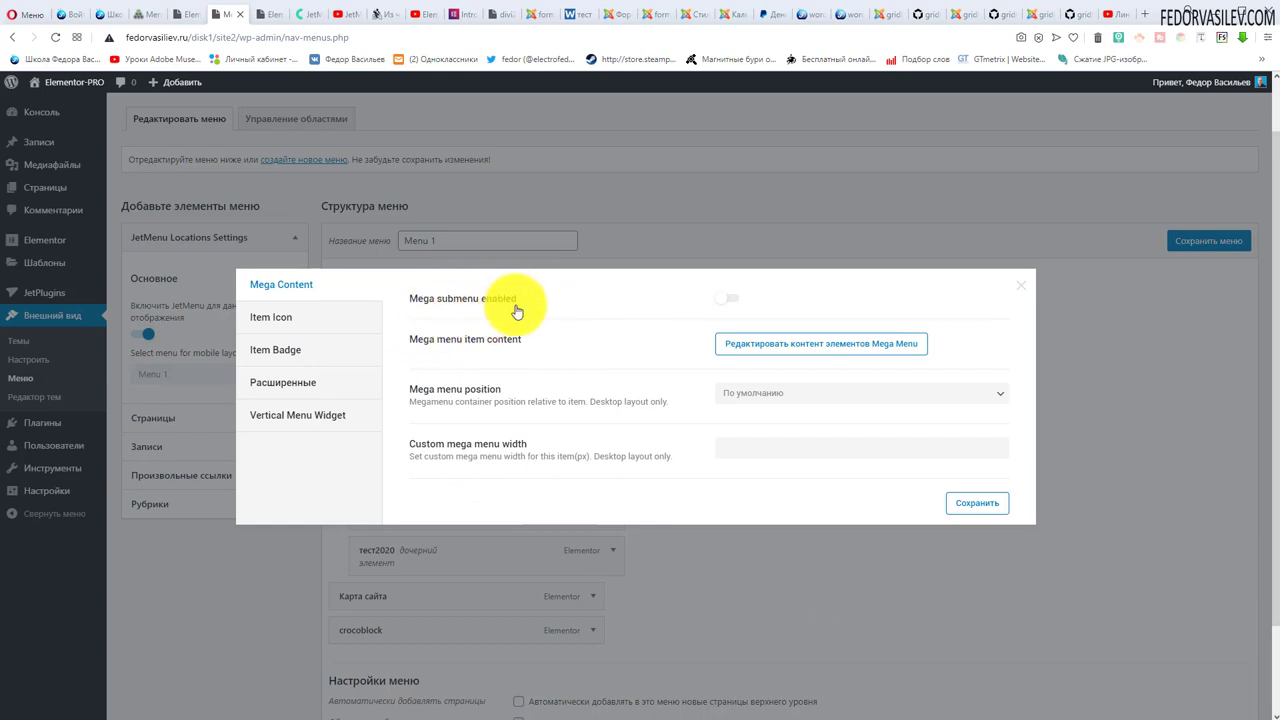
left_click(261, 318)
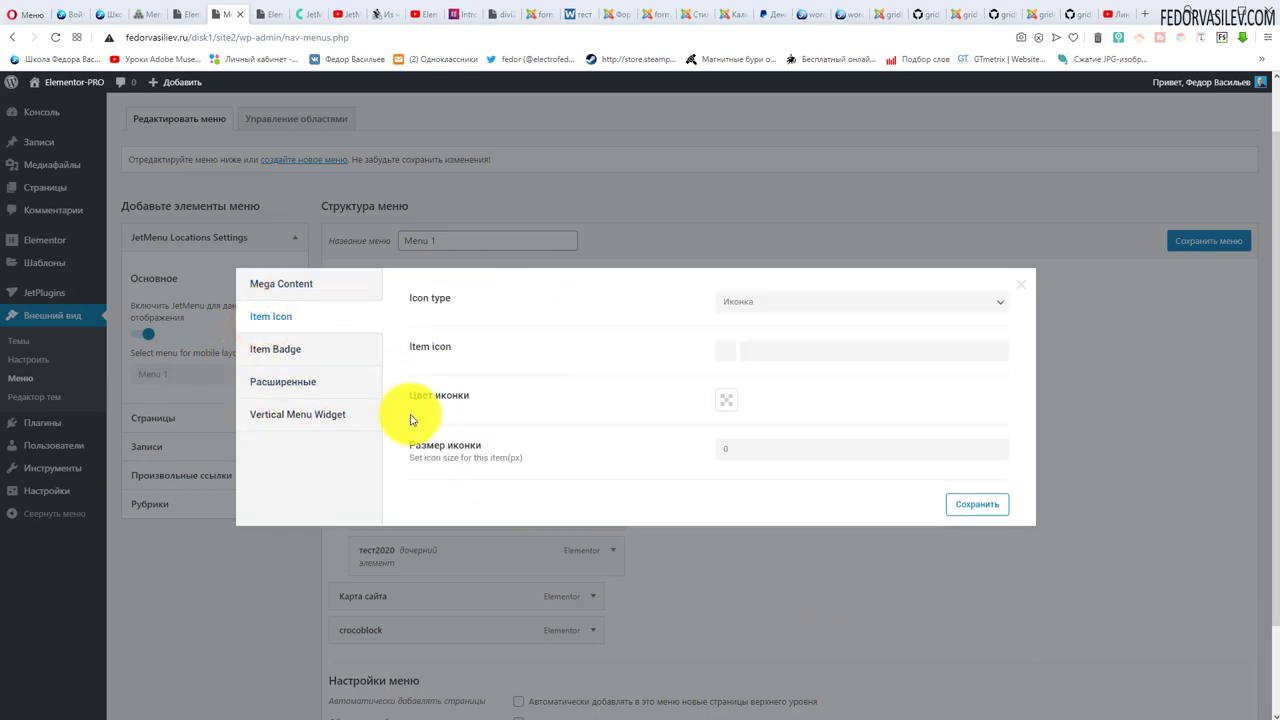
- Try the Svg icon type and look at its media library picker, and set the icon type back to "Иконка"
left_click(760, 302)
left_click(725, 329)
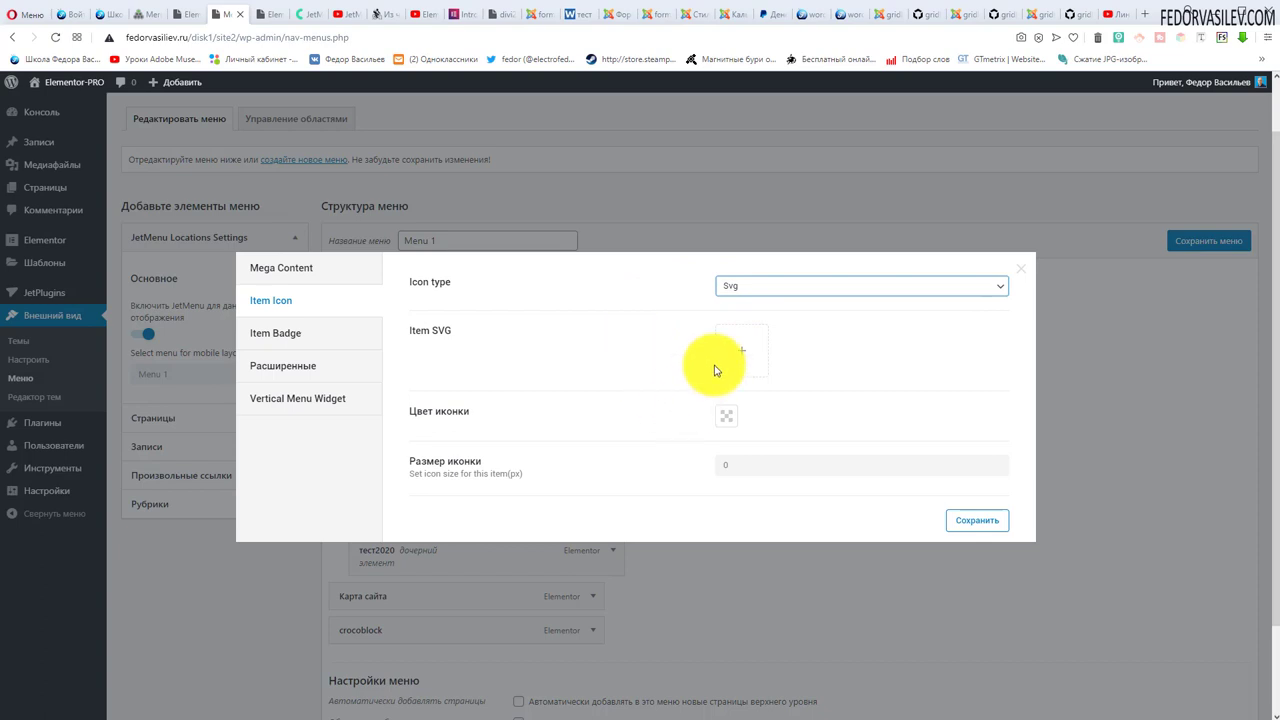
left_click(737, 349)
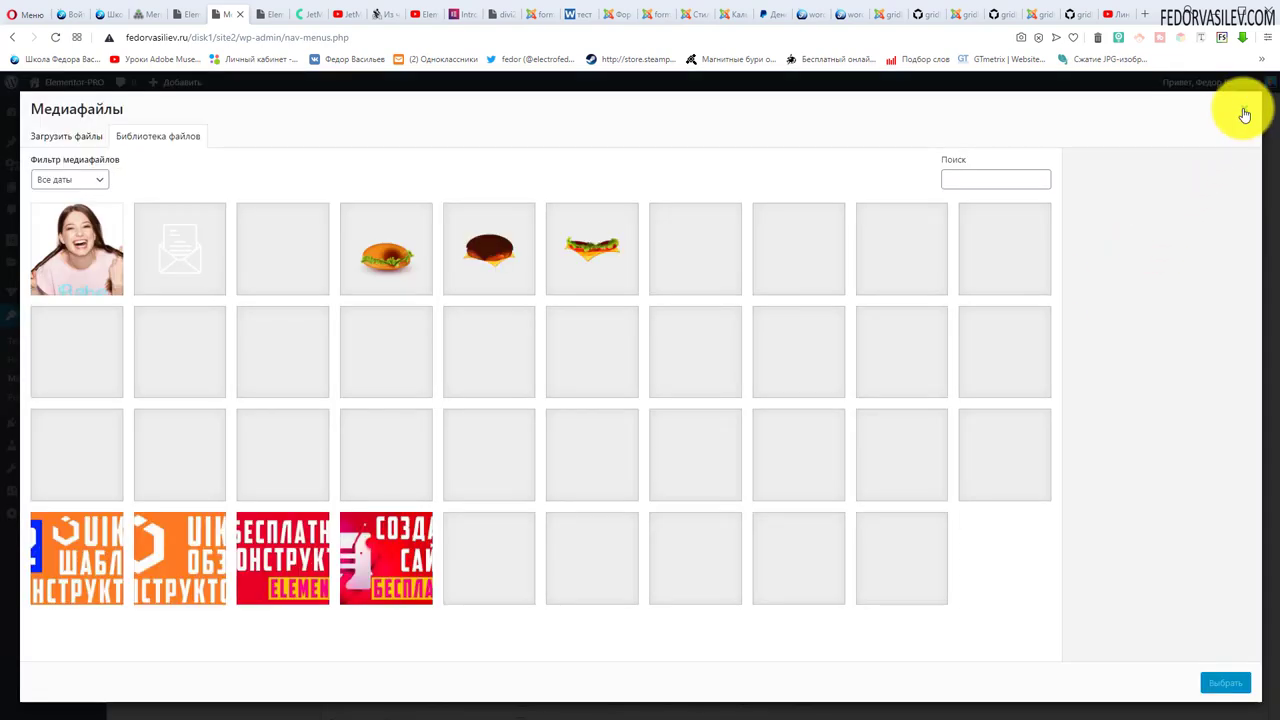
left_click(1244, 113)
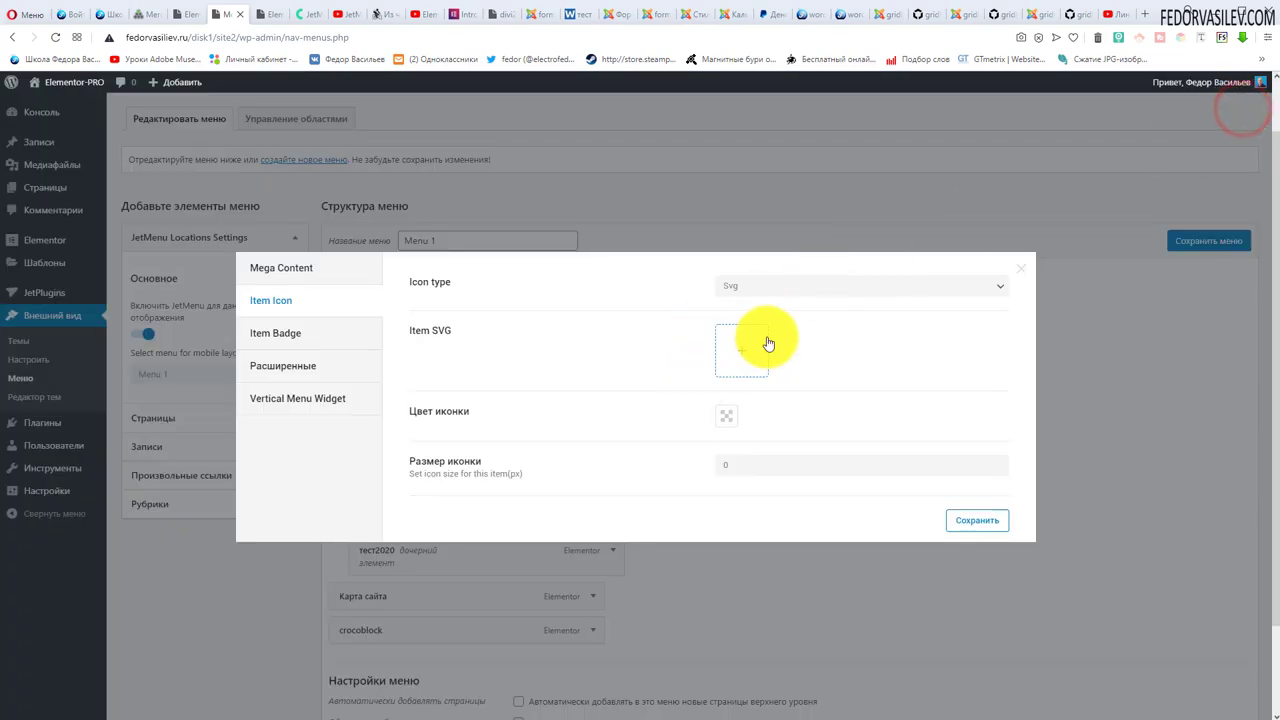
left_click(772, 286)
left_click(754, 304)
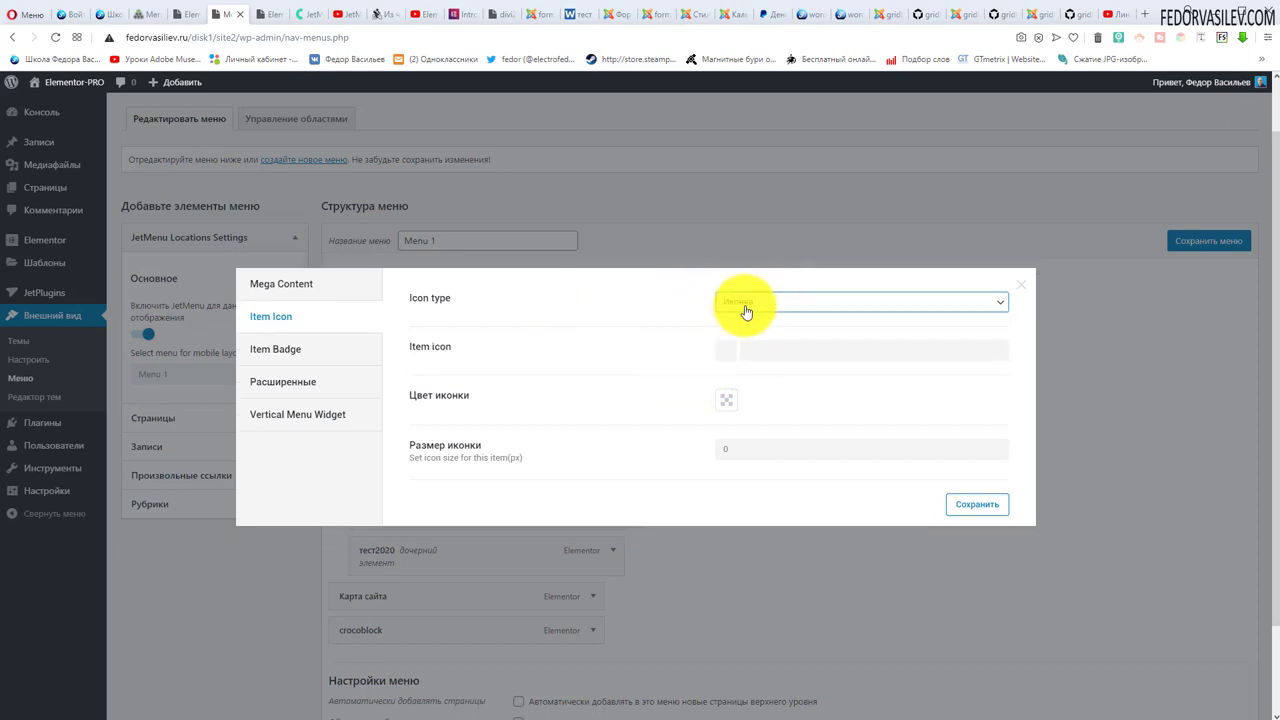
- Give the "О нас" item the fa-comment icon in red with an icon size of 12 px, and save the settings
left_click(725, 359)
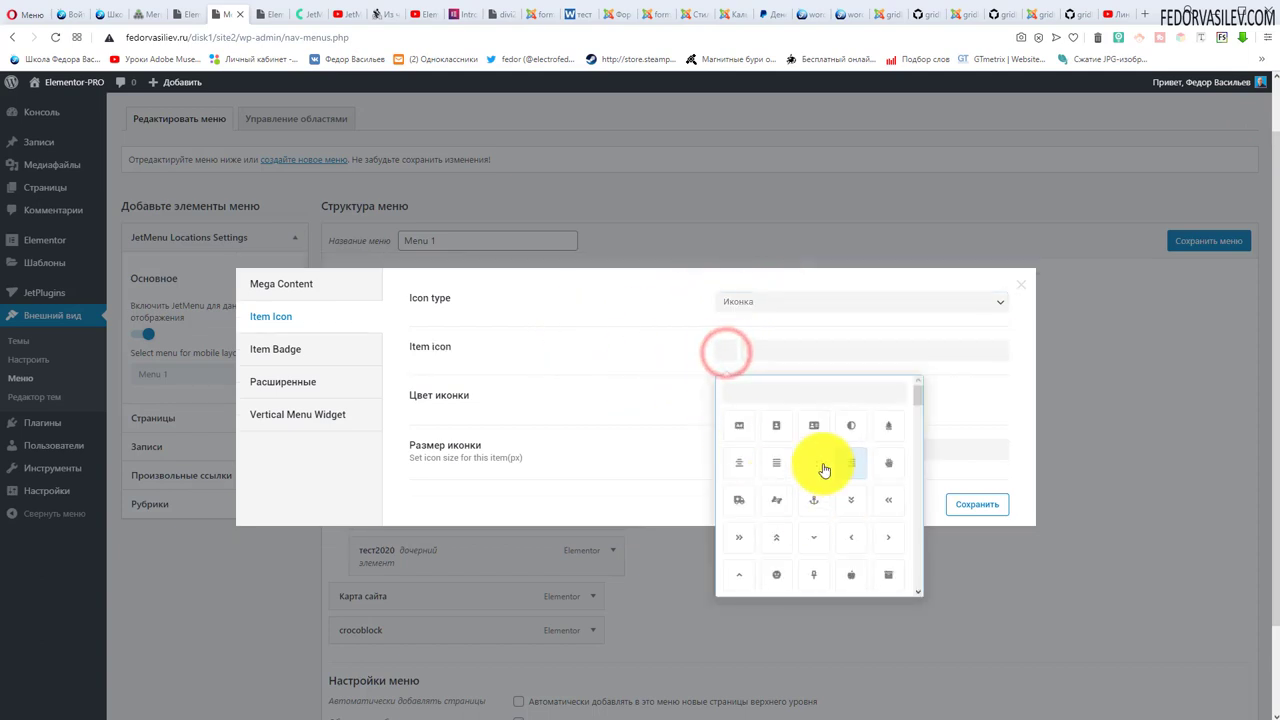
scroll(814, 466, "down", 2)
scroll(815, 470, "down", 4)
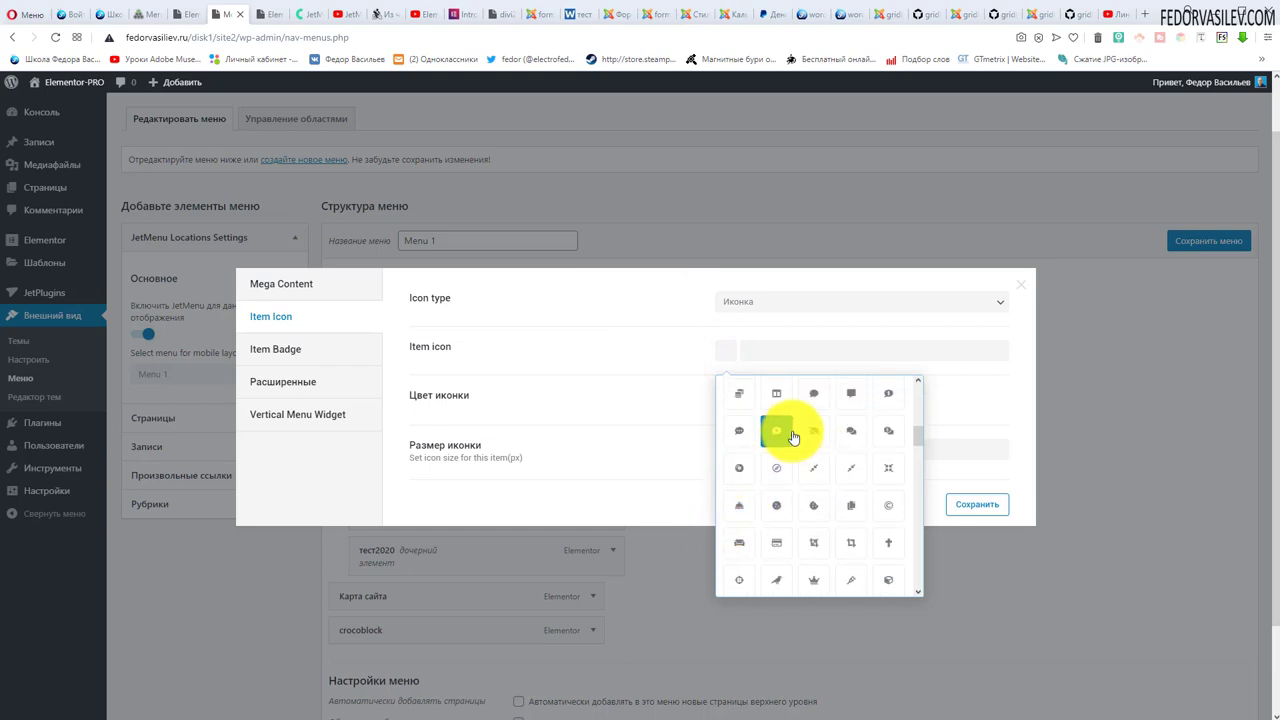
left_click(811, 395)
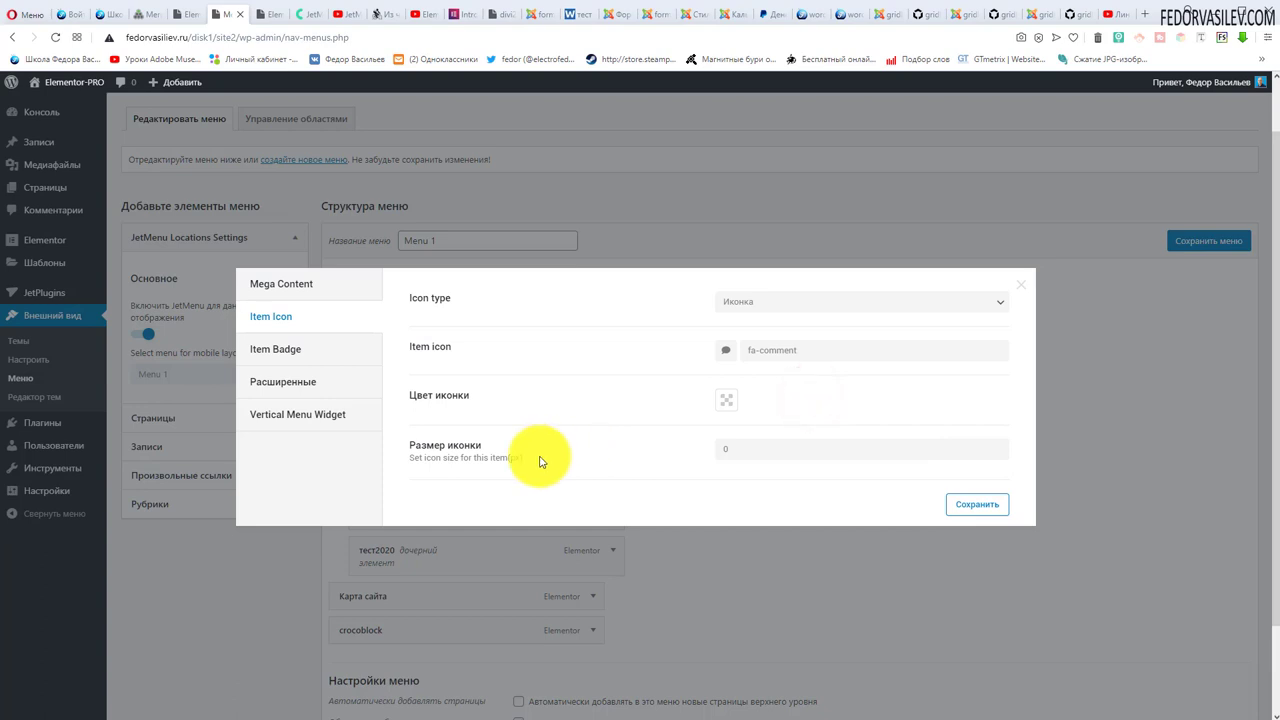
left_click(725, 405)
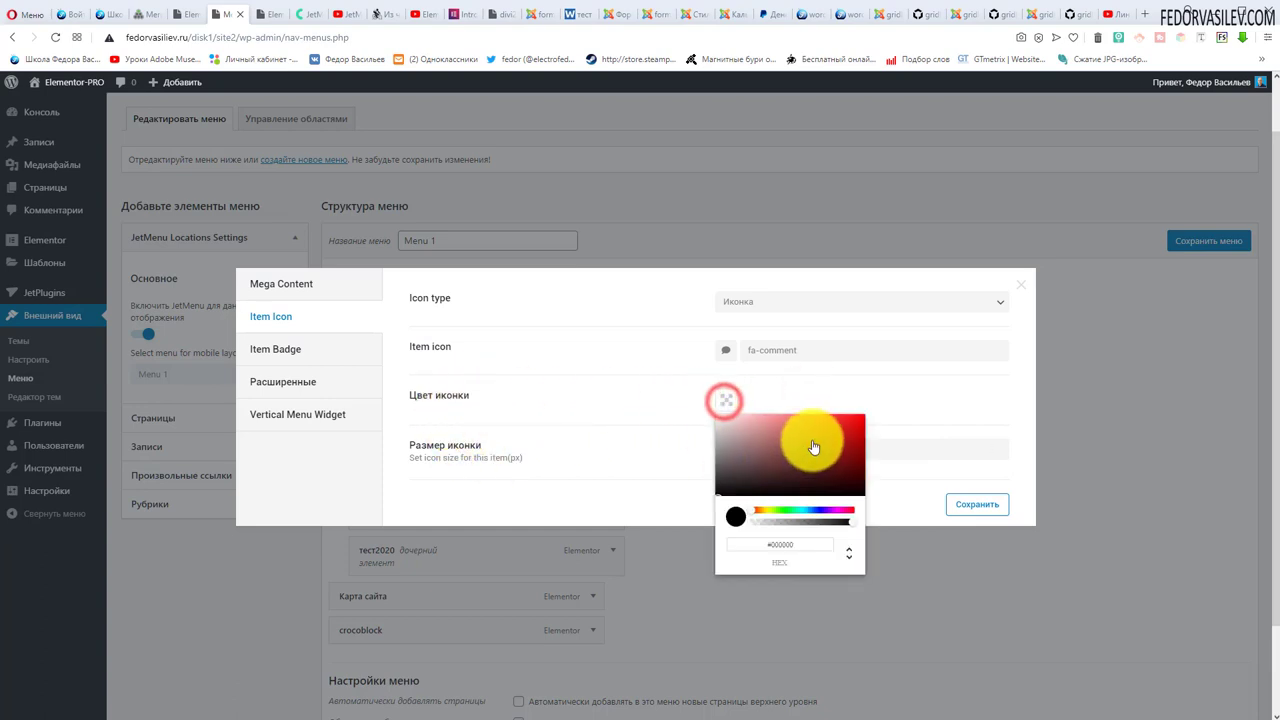
left_click(832, 436)
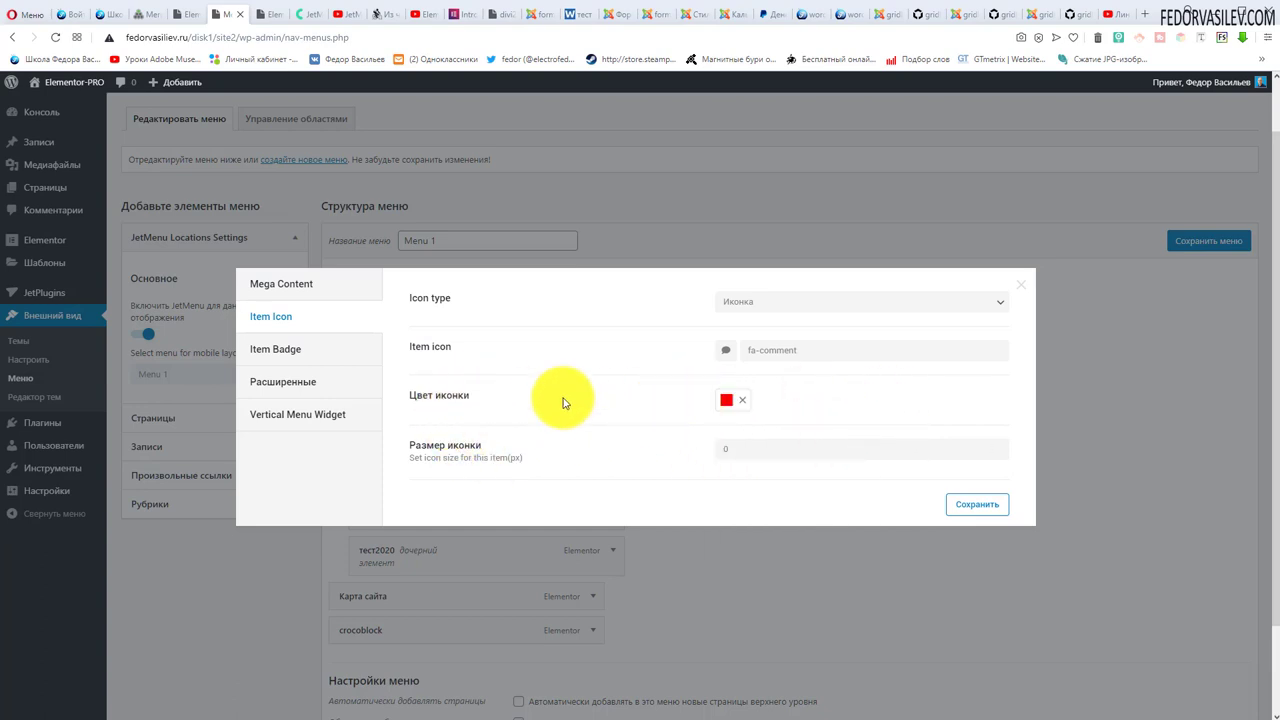
left_click(745, 455)
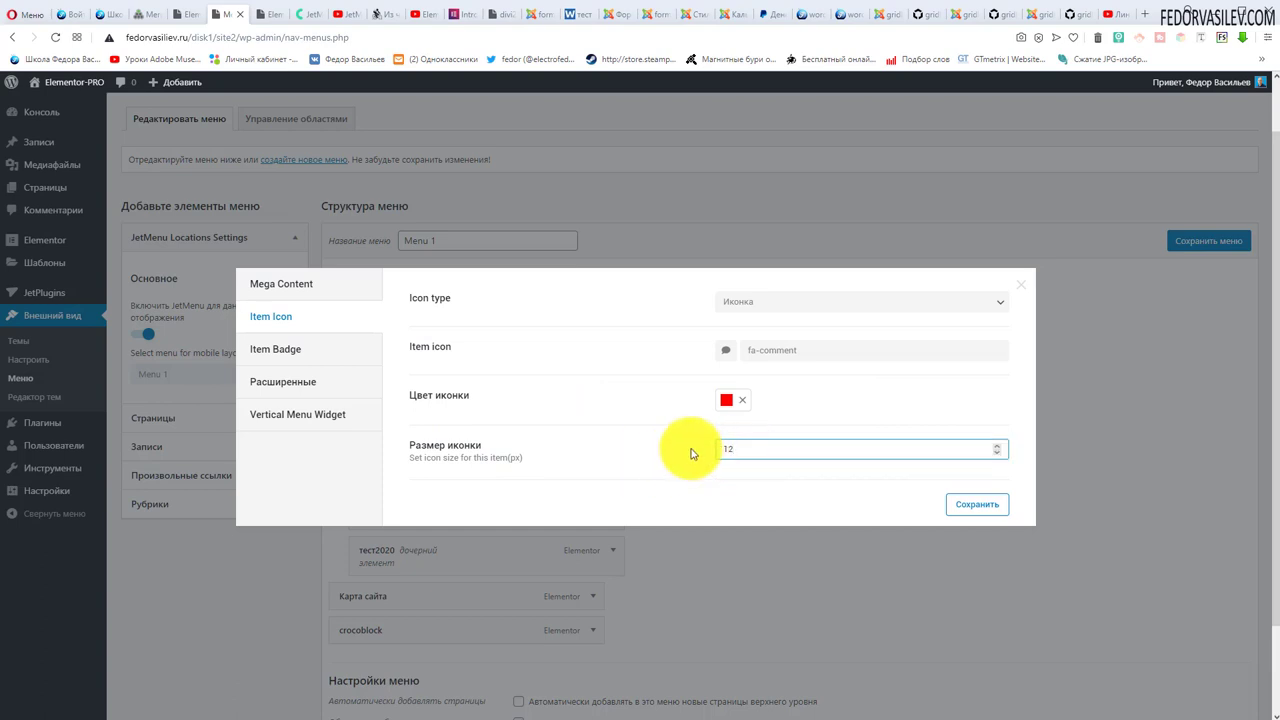
left_click(972, 505)
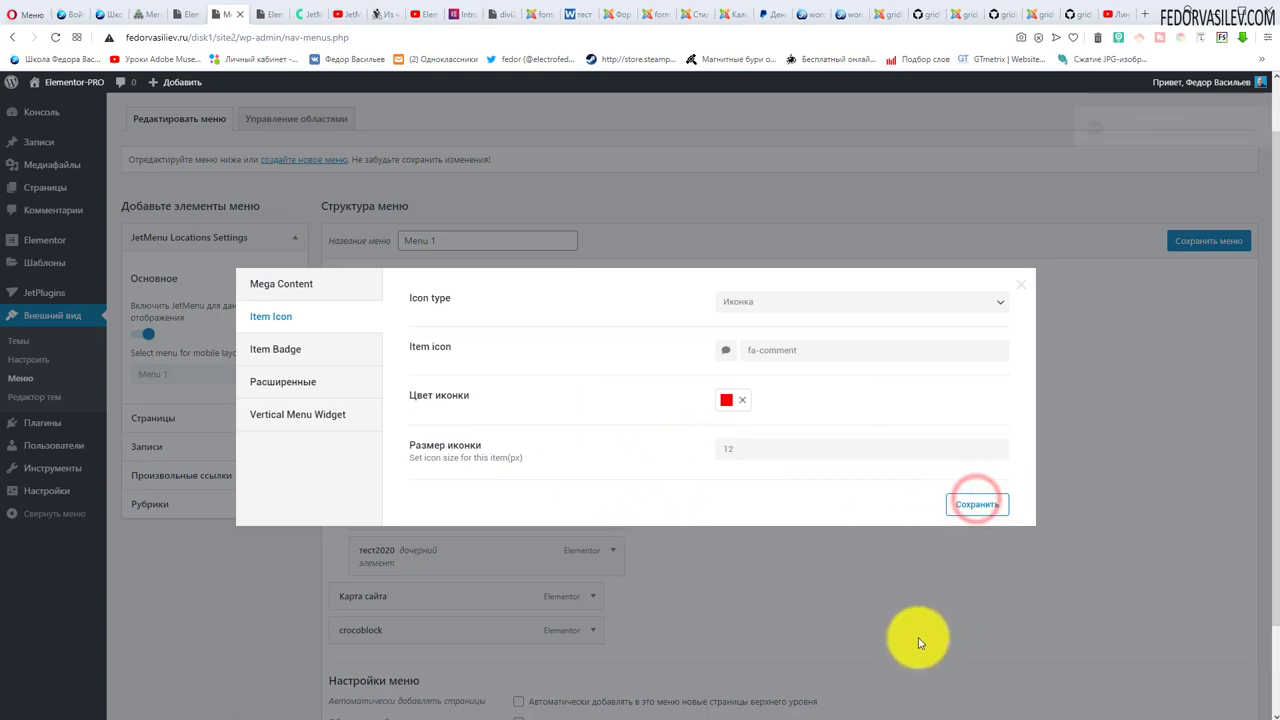
- Reload the front page to check the icon beside "О нас", and return to the item's JetMenu settings
left_click(270, 15)
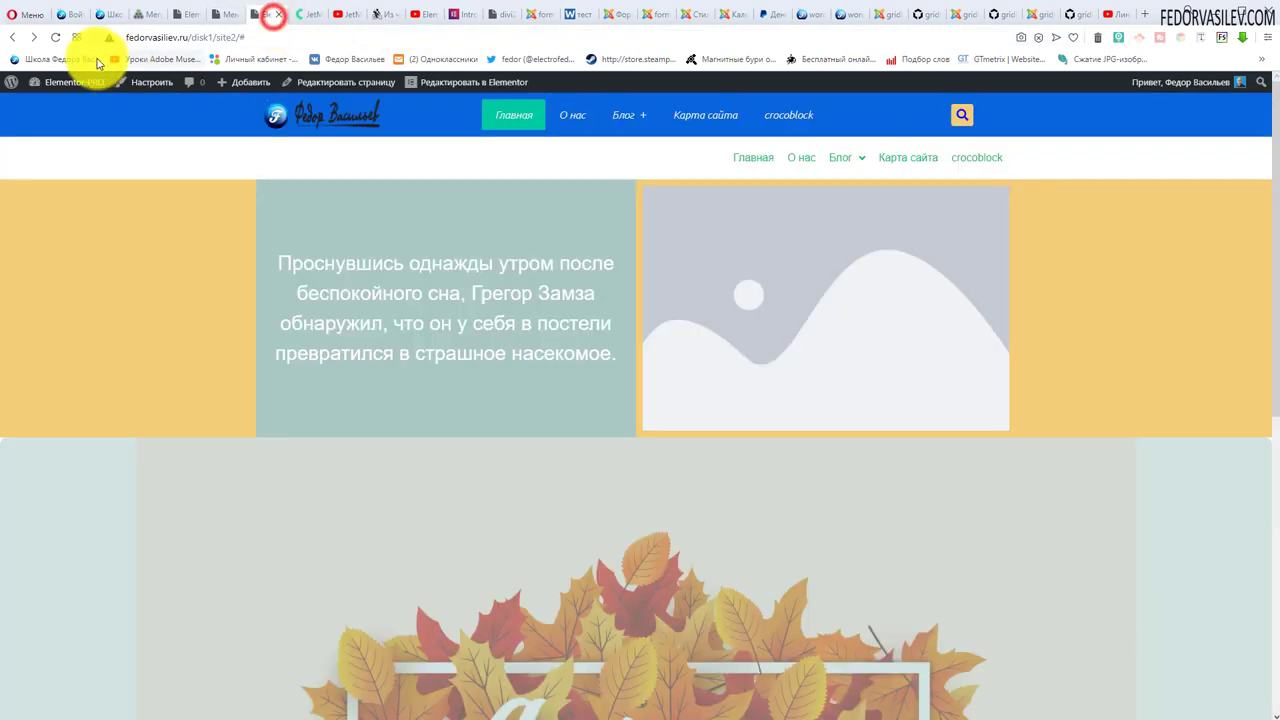
left_click(55, 37)
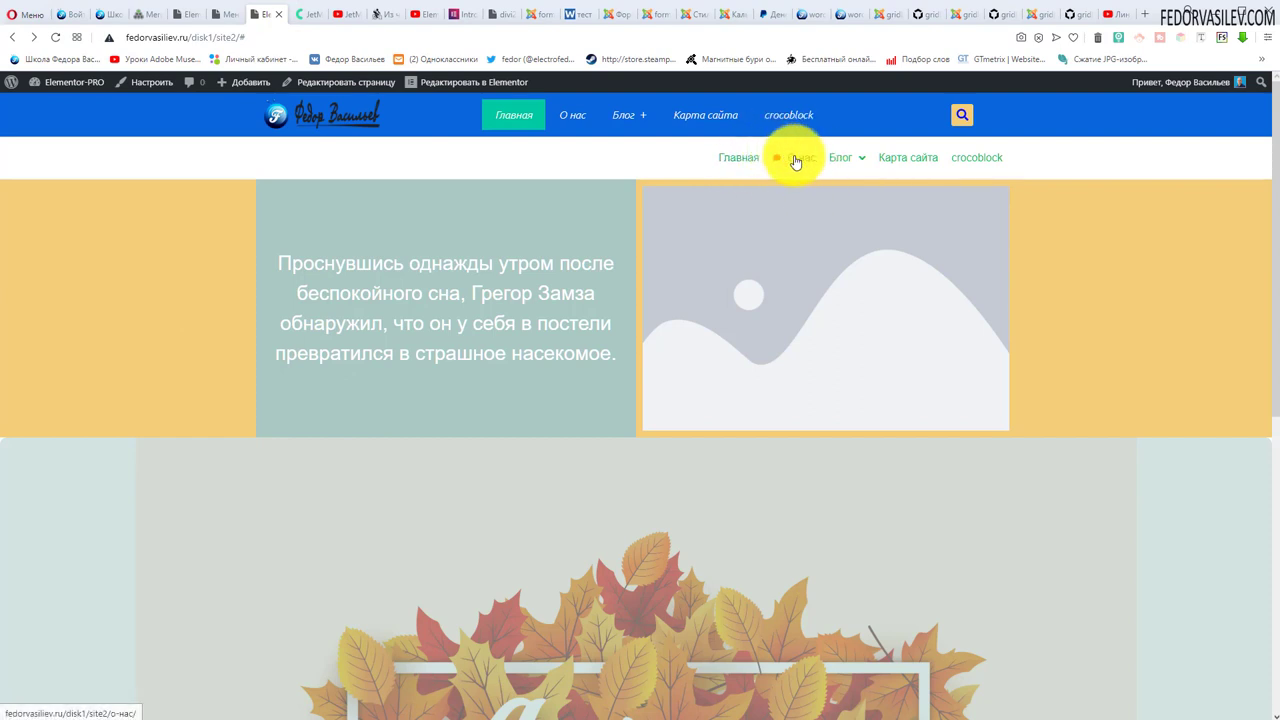
key("ctrl+shift+Tab")
- Set the item badge of "О нас" to "хит" with a near-black badge colour
left_click(298, 344)
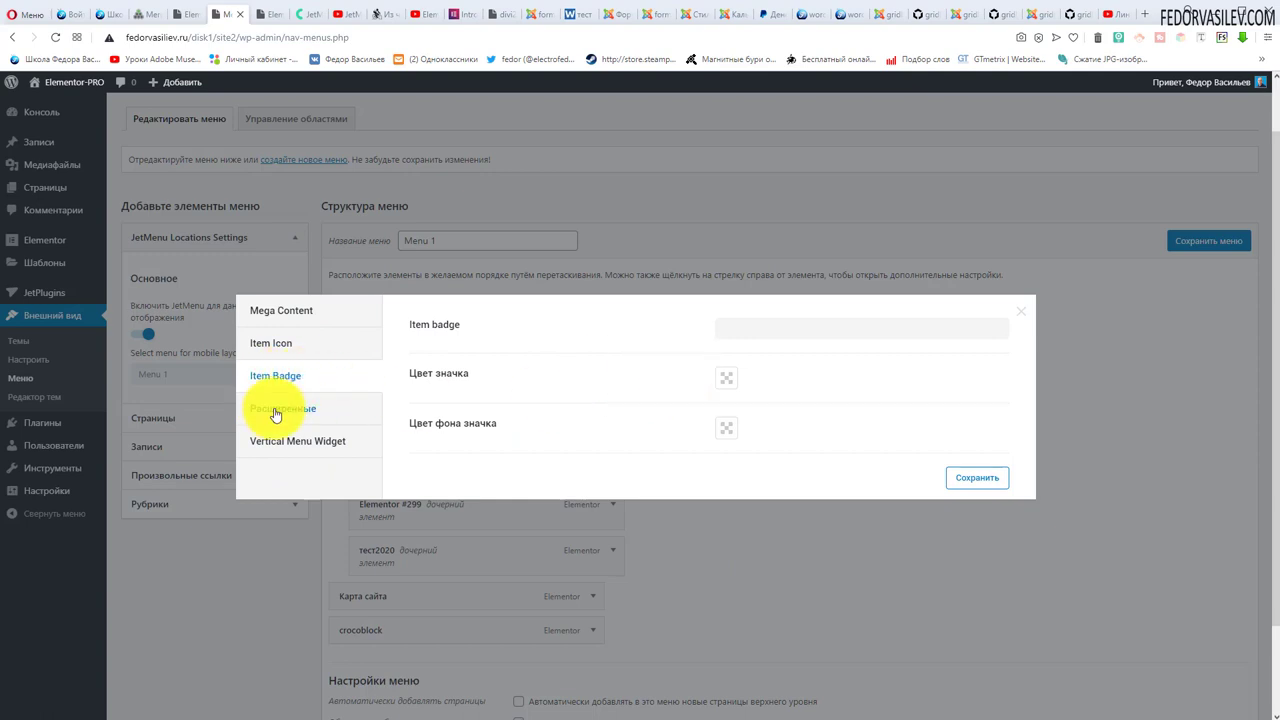
left_click(760, 329)
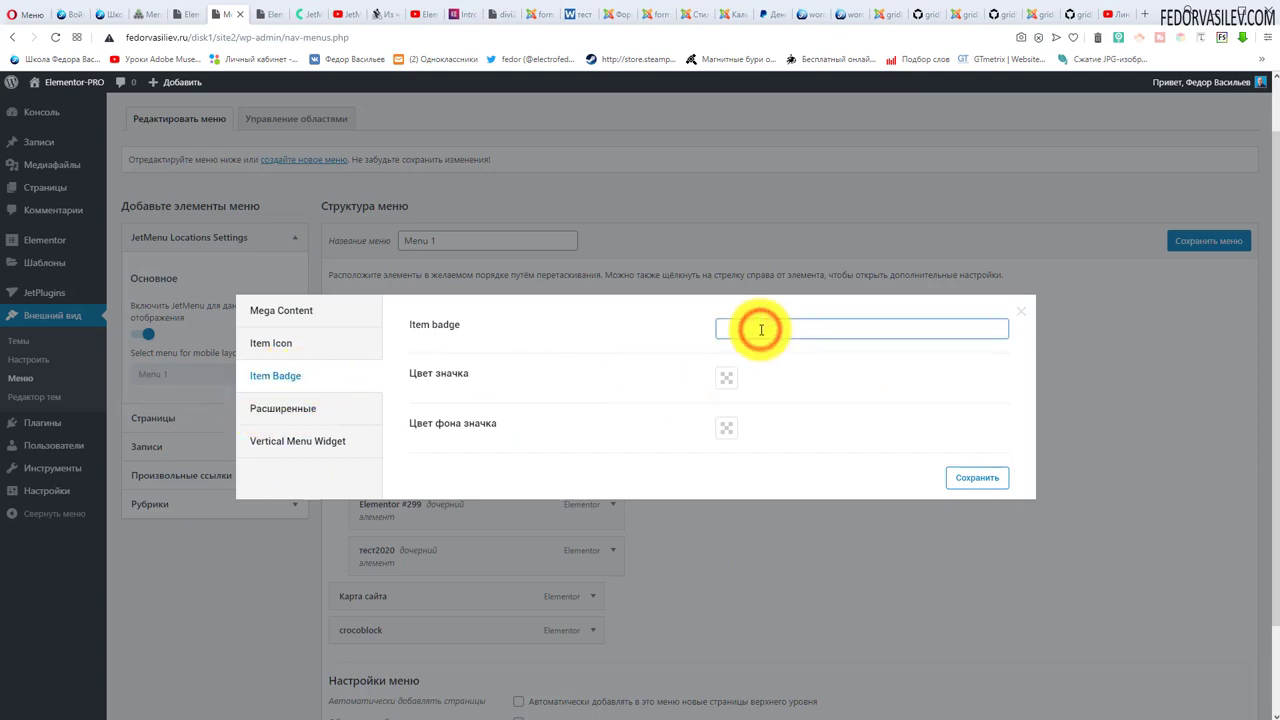
type("хит")
left_click(1086, 663)
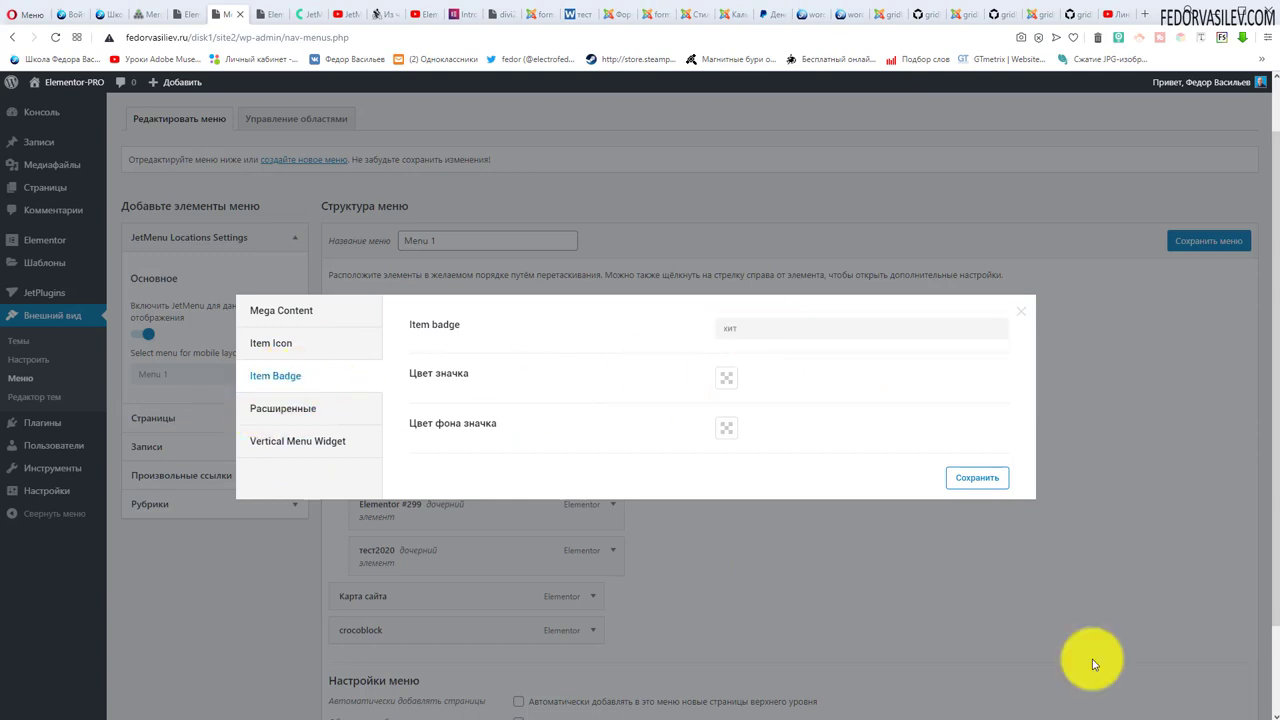
left_click(724, 377)
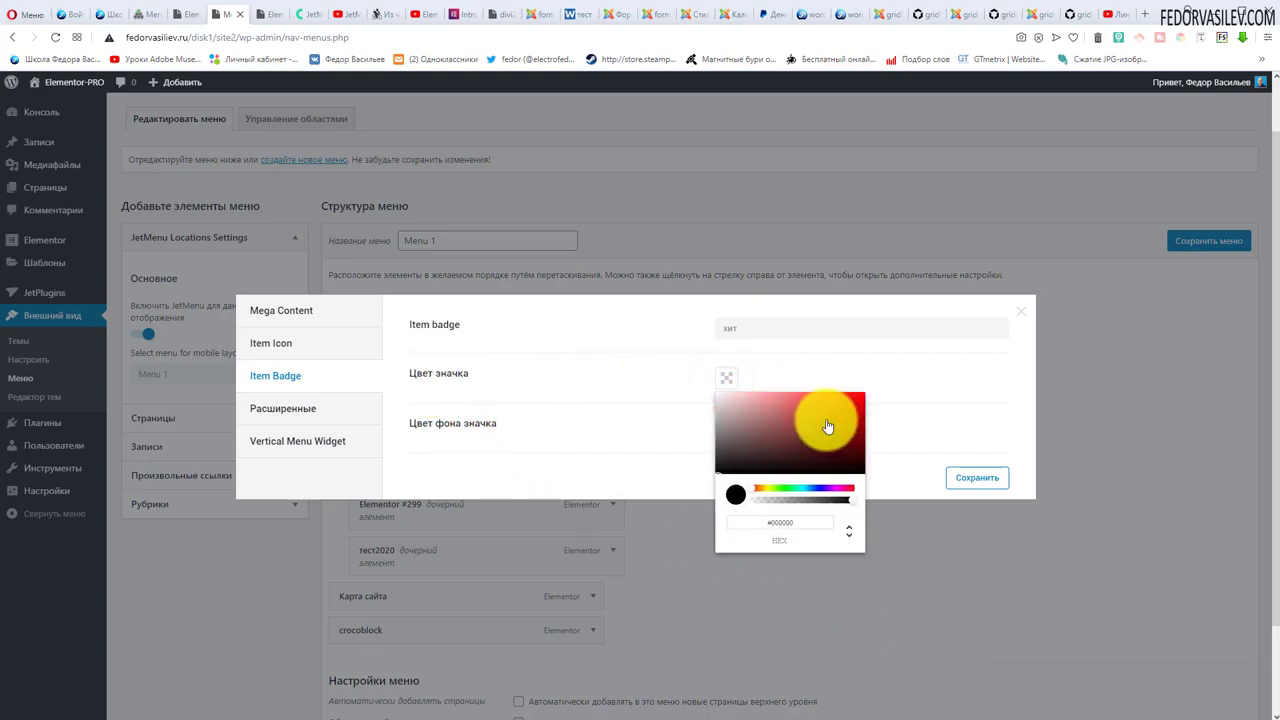
left_click(766, 434)
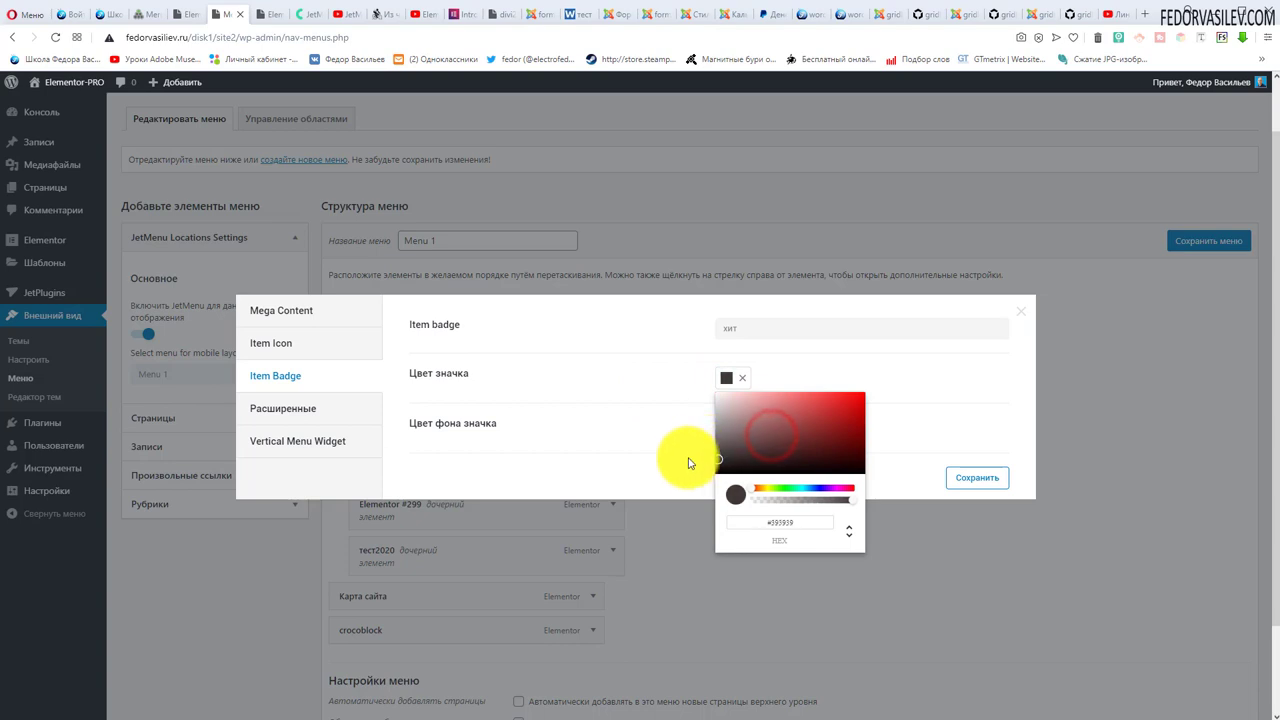
left_click(651, 412)
- Set the badge background colour to bright turquoise and save the item's settings
left_click(725, 429)
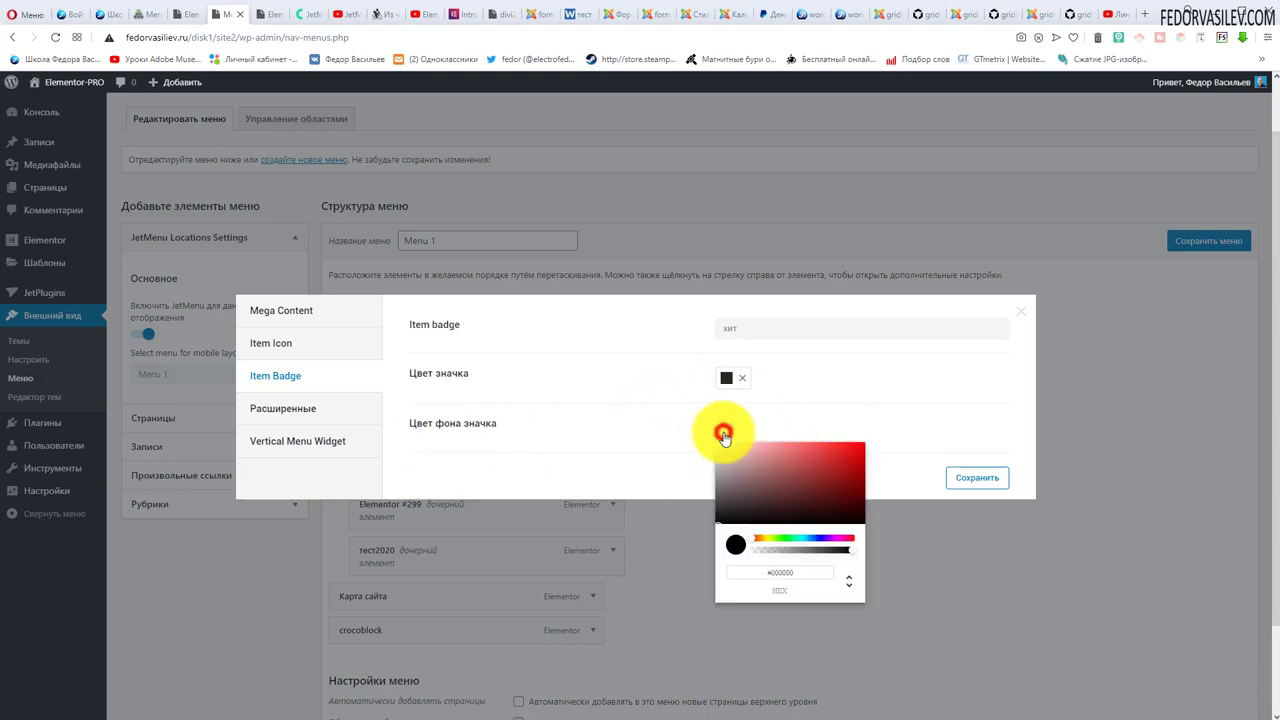
left_click(790, 543)
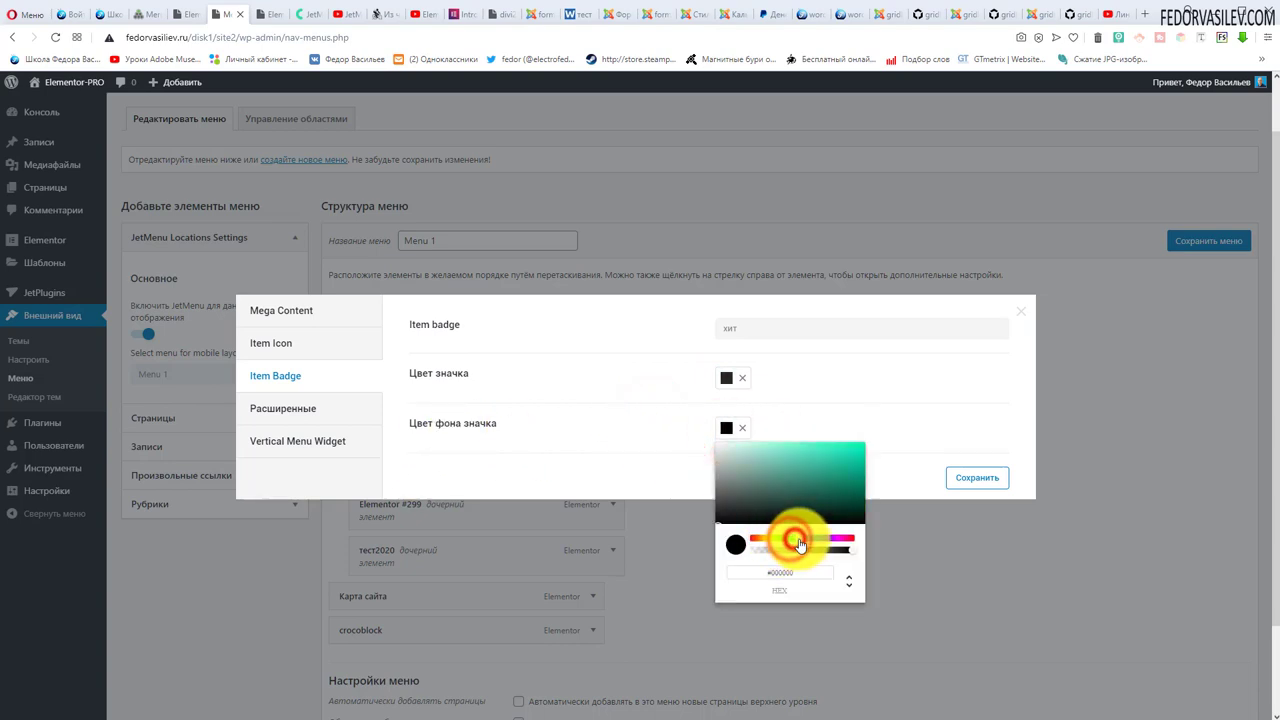
left_click_drag(823, 476, 886, 449)
left_click(888, 427)
left_click(960, 480)
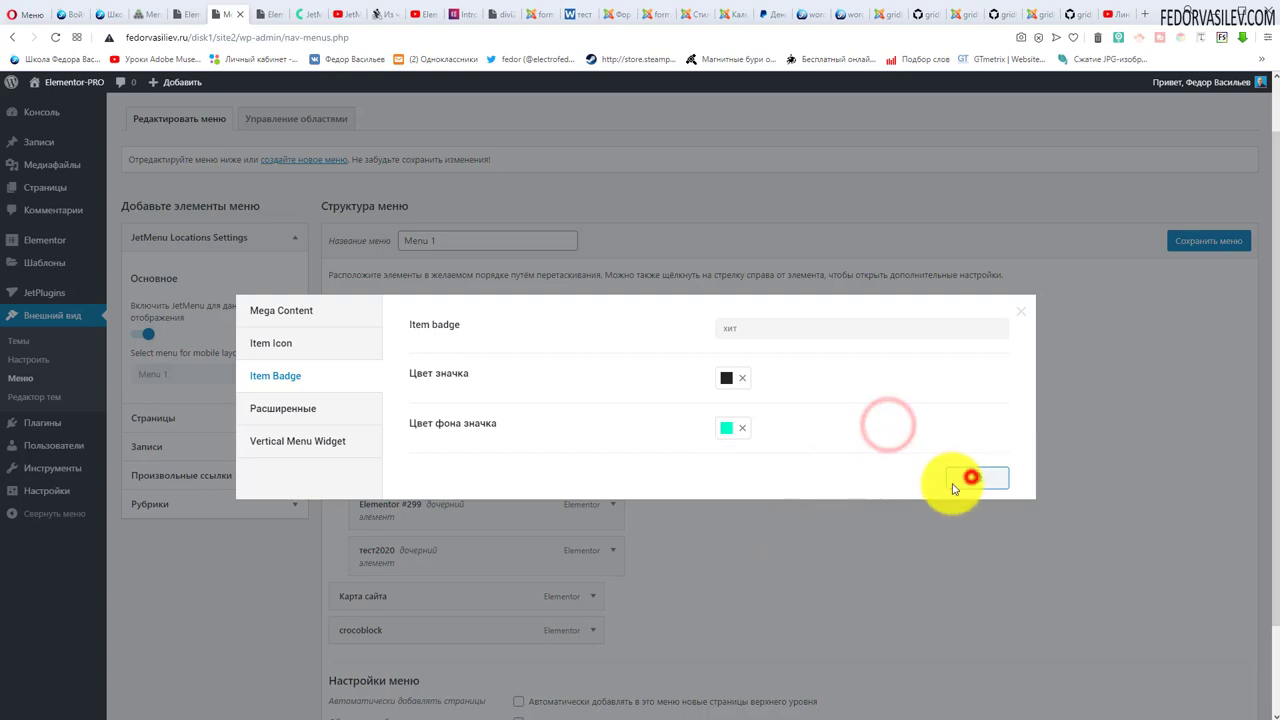
- Reload the front page and inspect the "хит" badge next to the "О нас" menu item
left_click(266, 14)
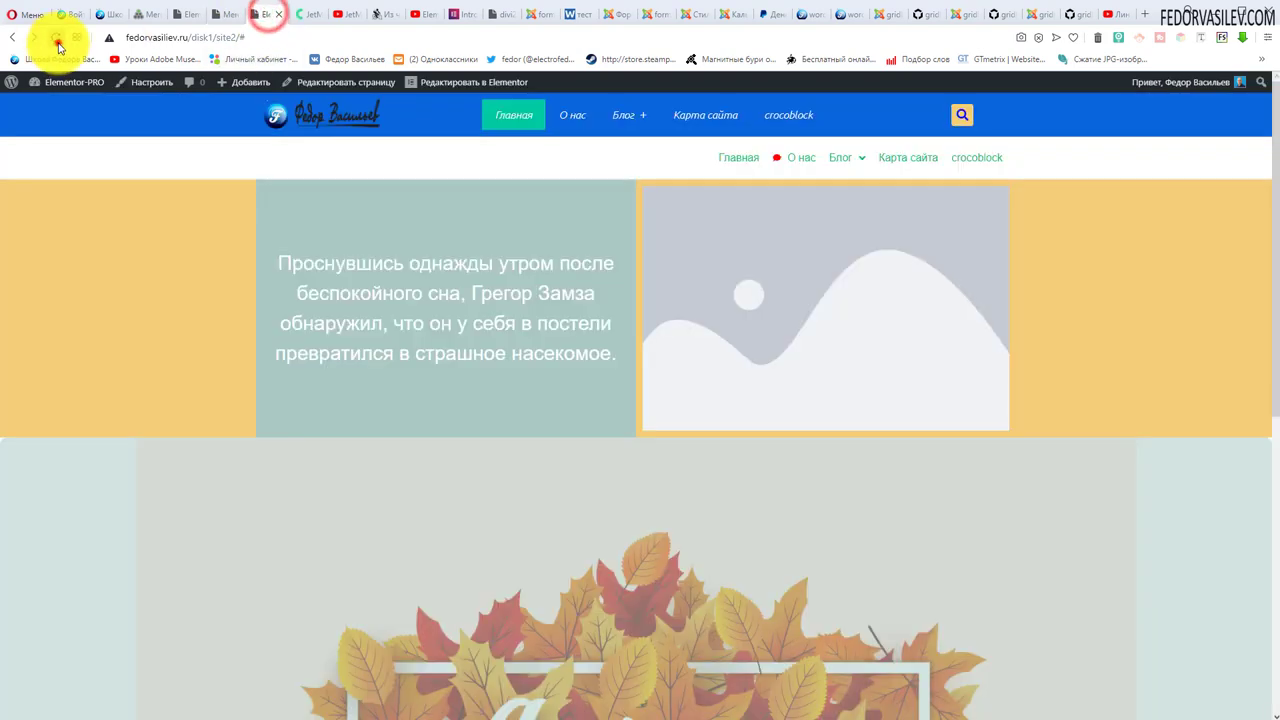
left_click(55, 37)
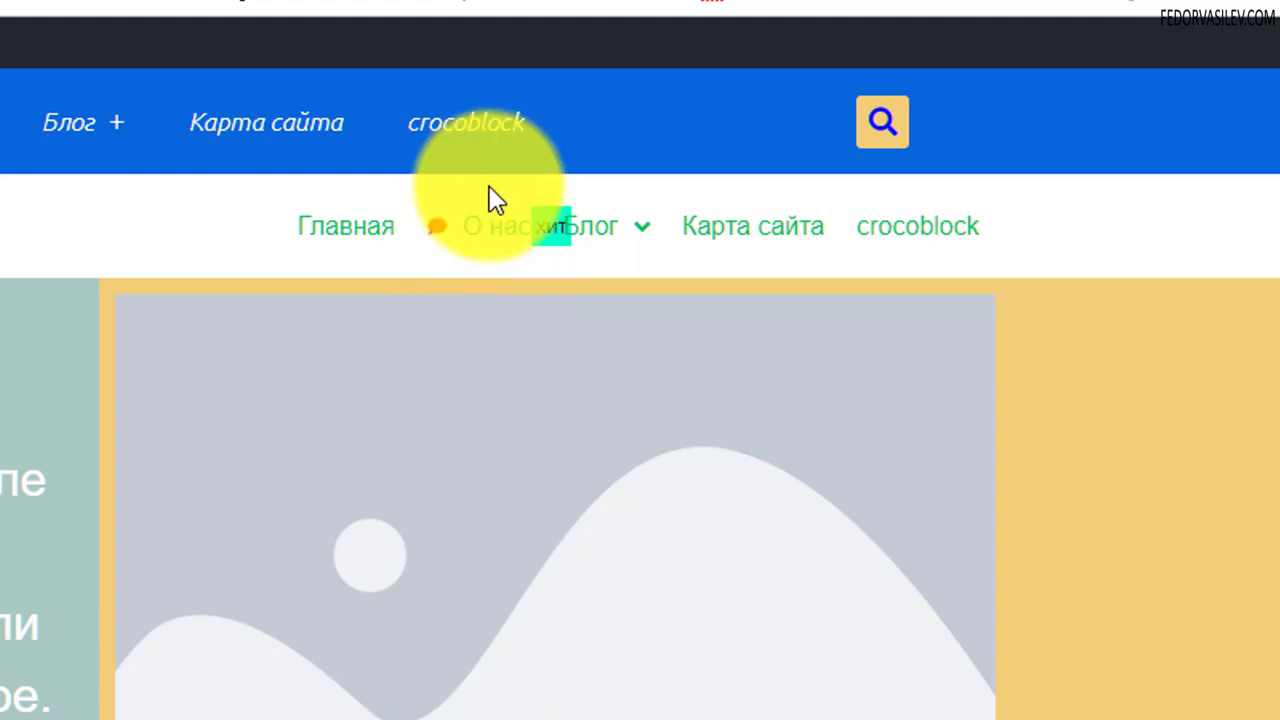
mouse_move(548, 245)
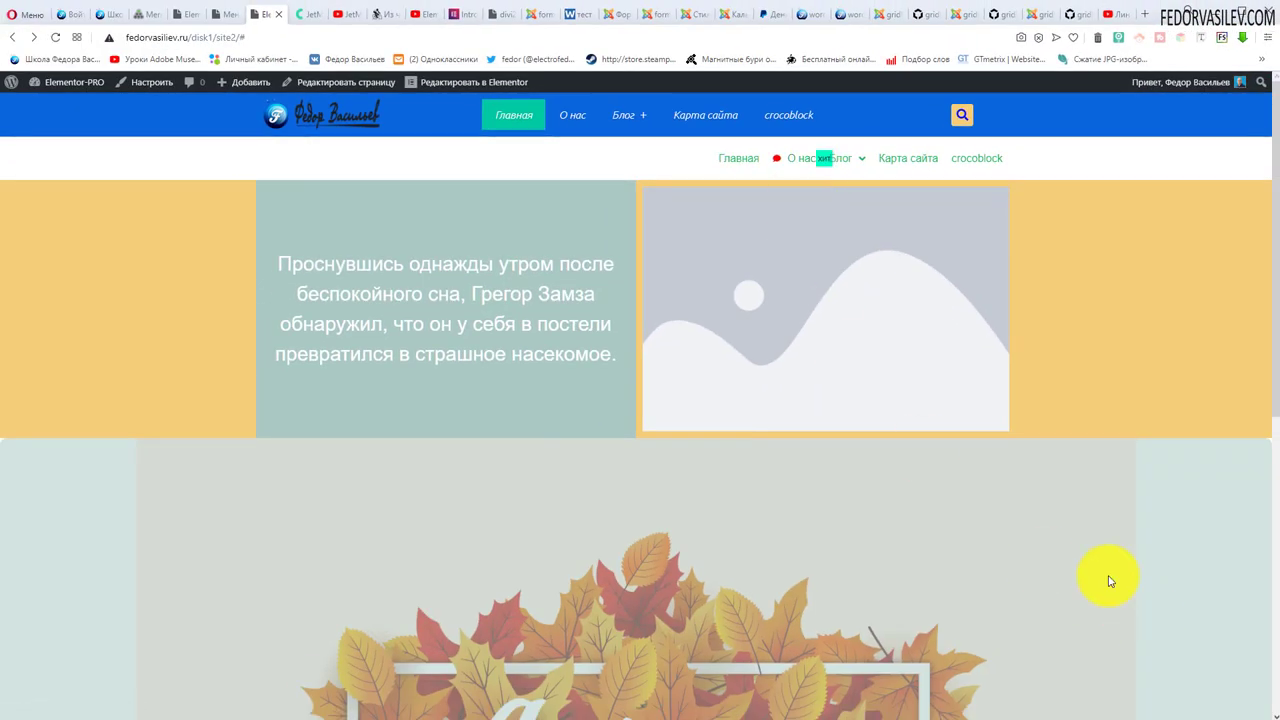
- Try hiding the navigation label of "О нас" in its advanced settings, save, and reload the front page to check the menu
left_click(224, 14)
left_click(290, 412)
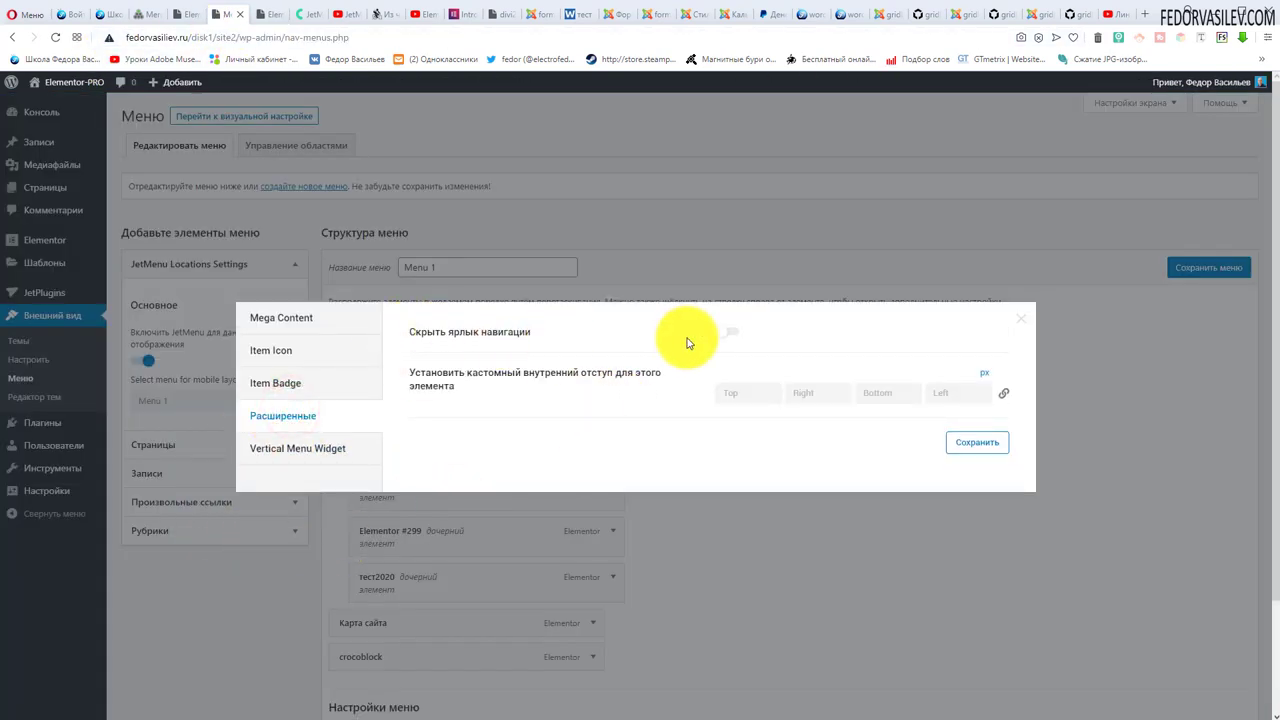
left_click(729, 333)
left_click(1000, 442)
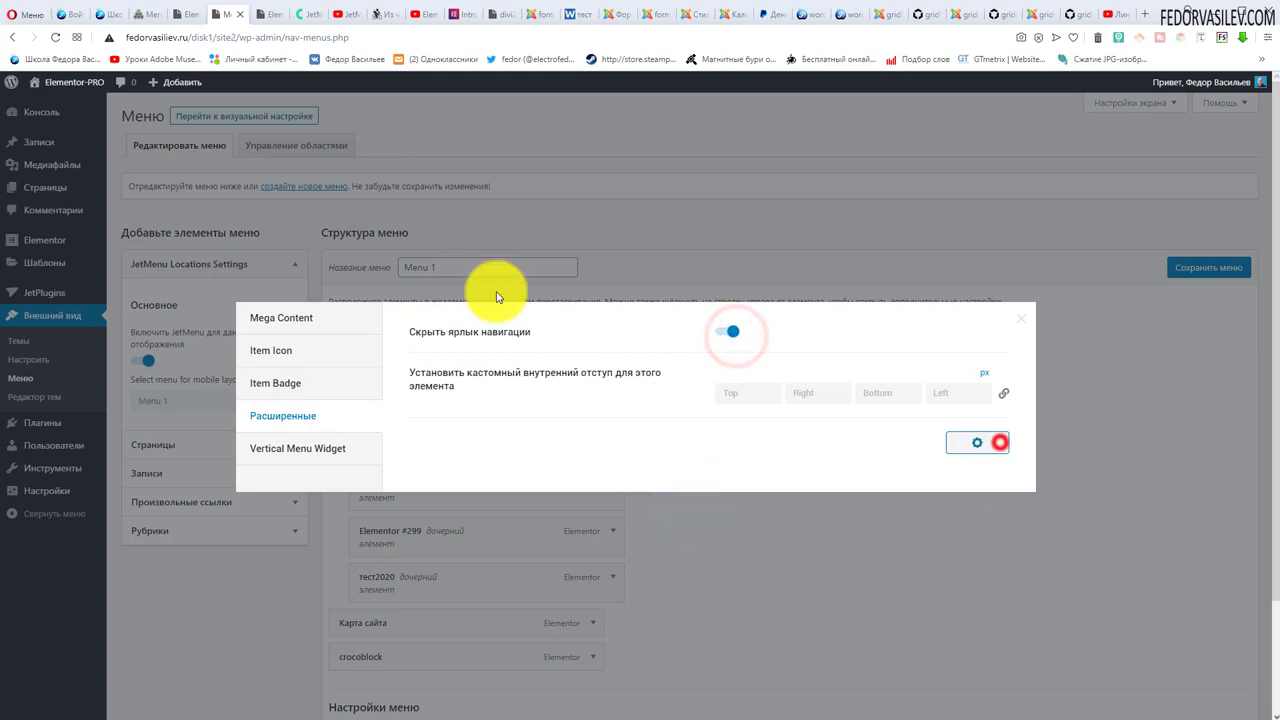
left_click(262, 14)
left_click(55, 37)
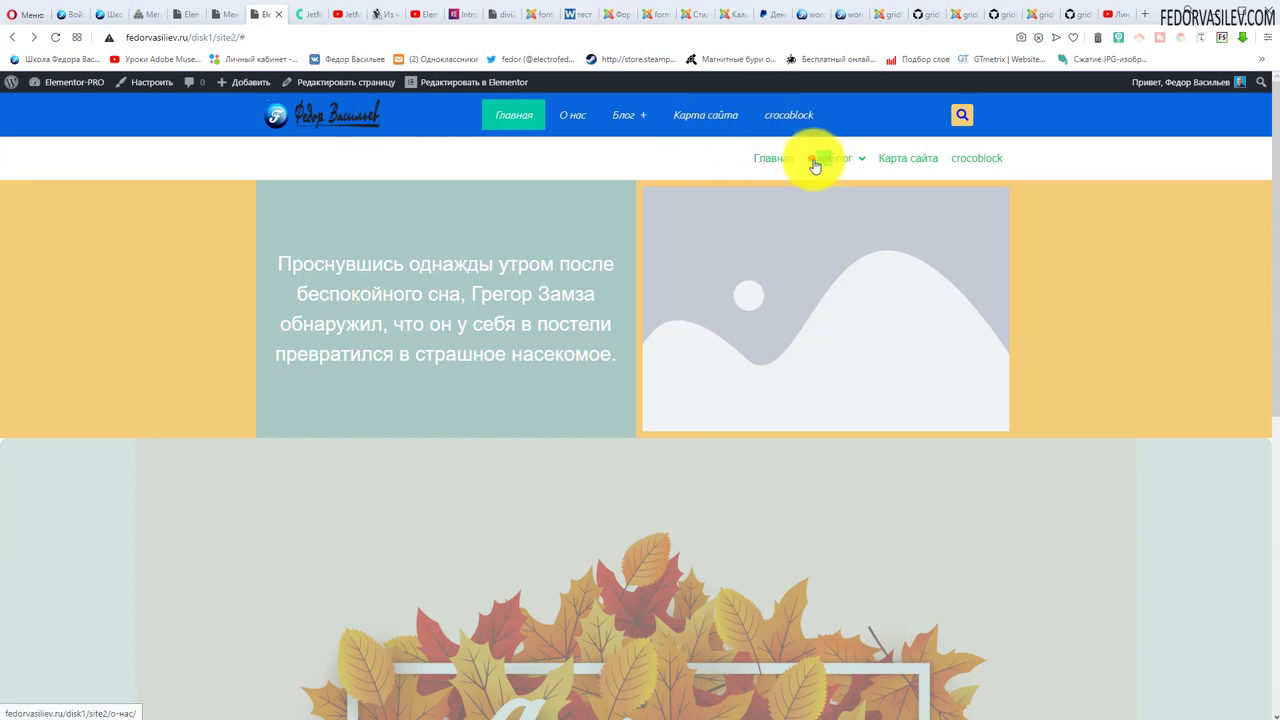
- Switch the navigation label hiding of "О нас" back off and look at the menu on the front page
left_click(228, 14)
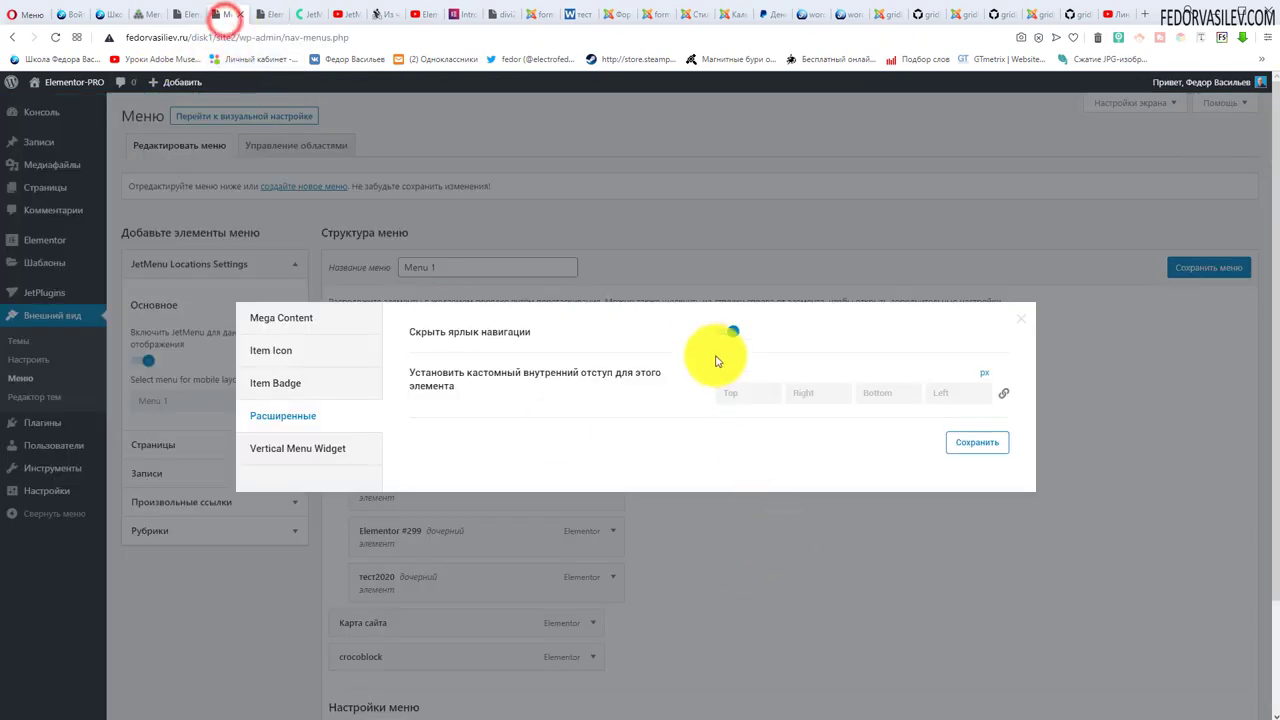
left_click(716, 338)
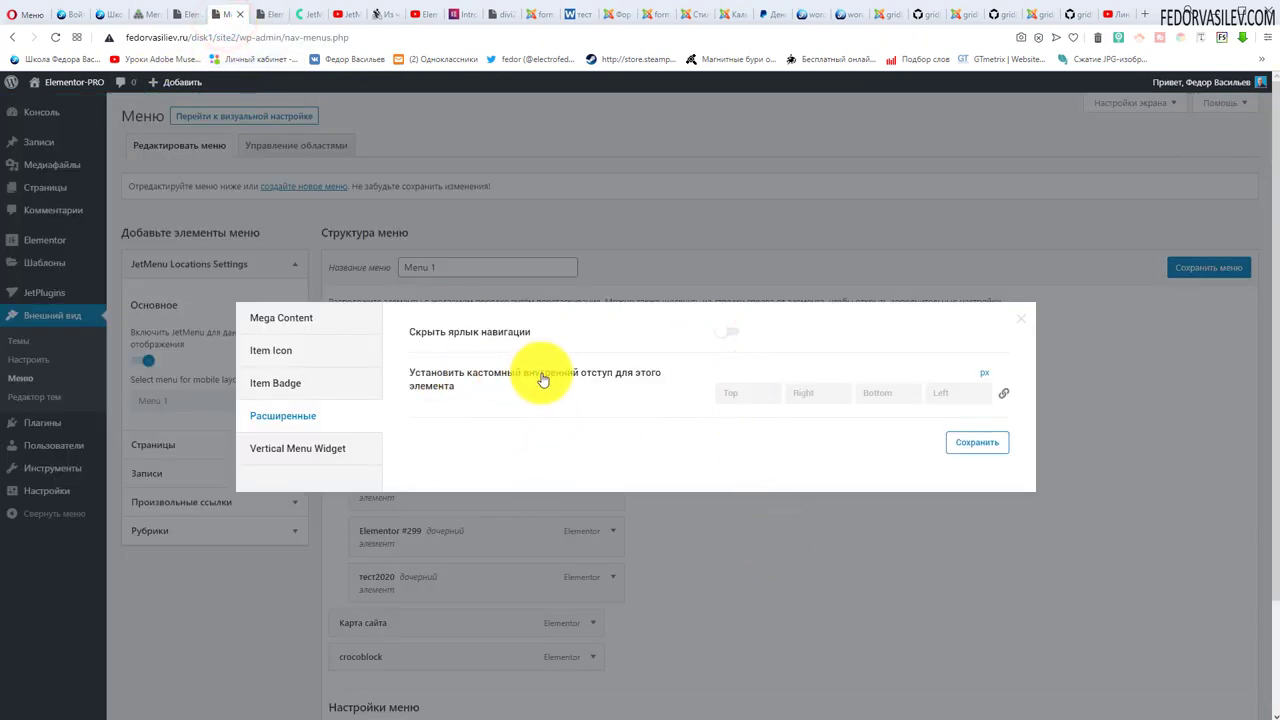
left_click(270, 15)
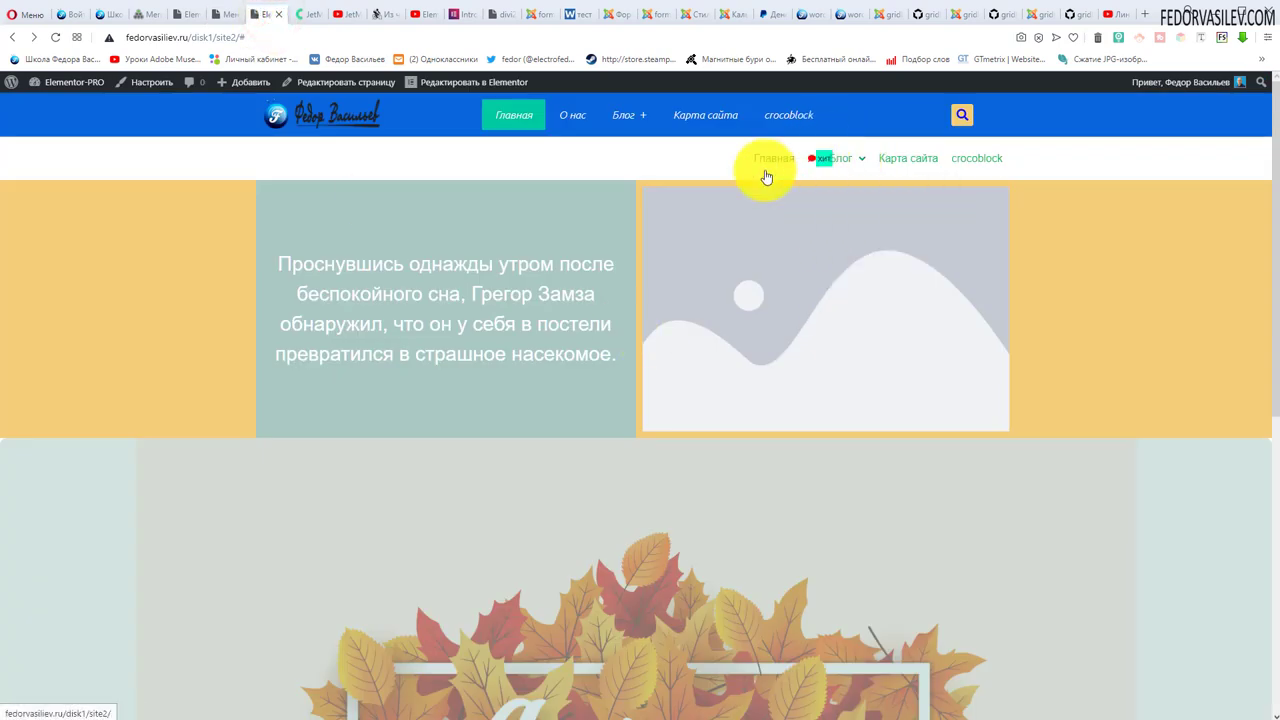
- Unlink the custom padding values of "О нас", set only the right padding to 10 px, save, and check the front page
left_click(222, 18)
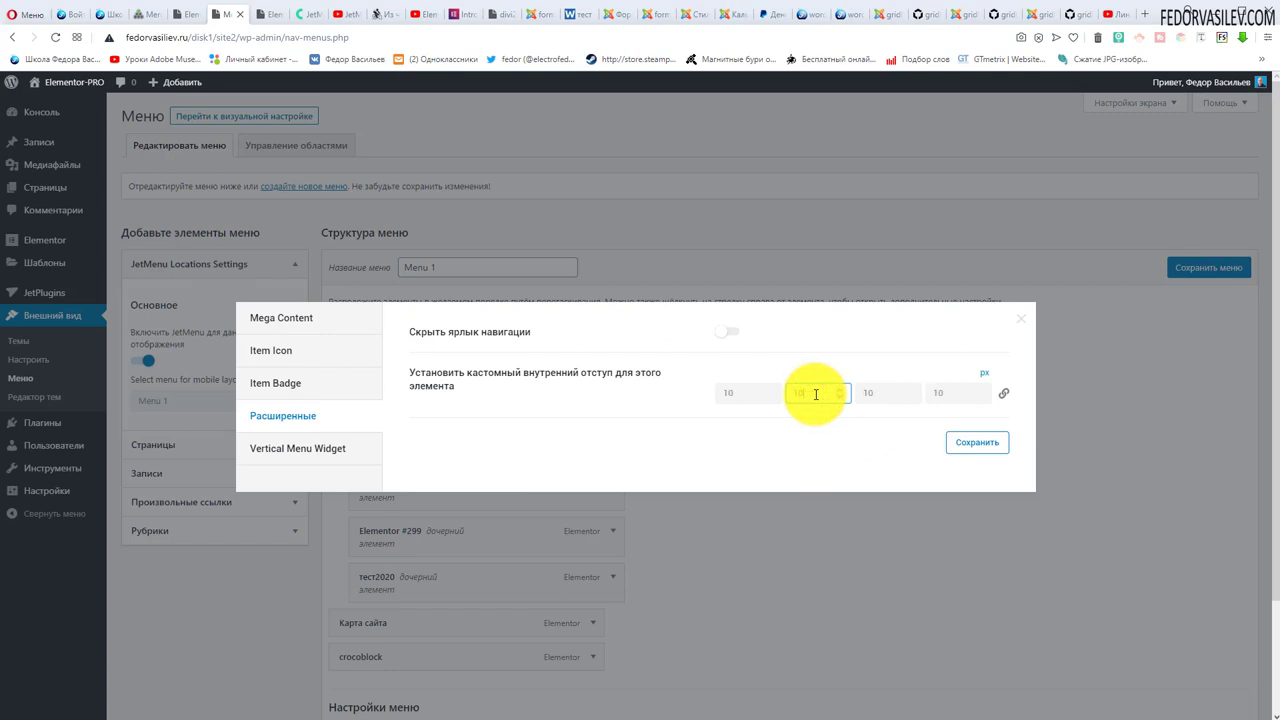
type("10")
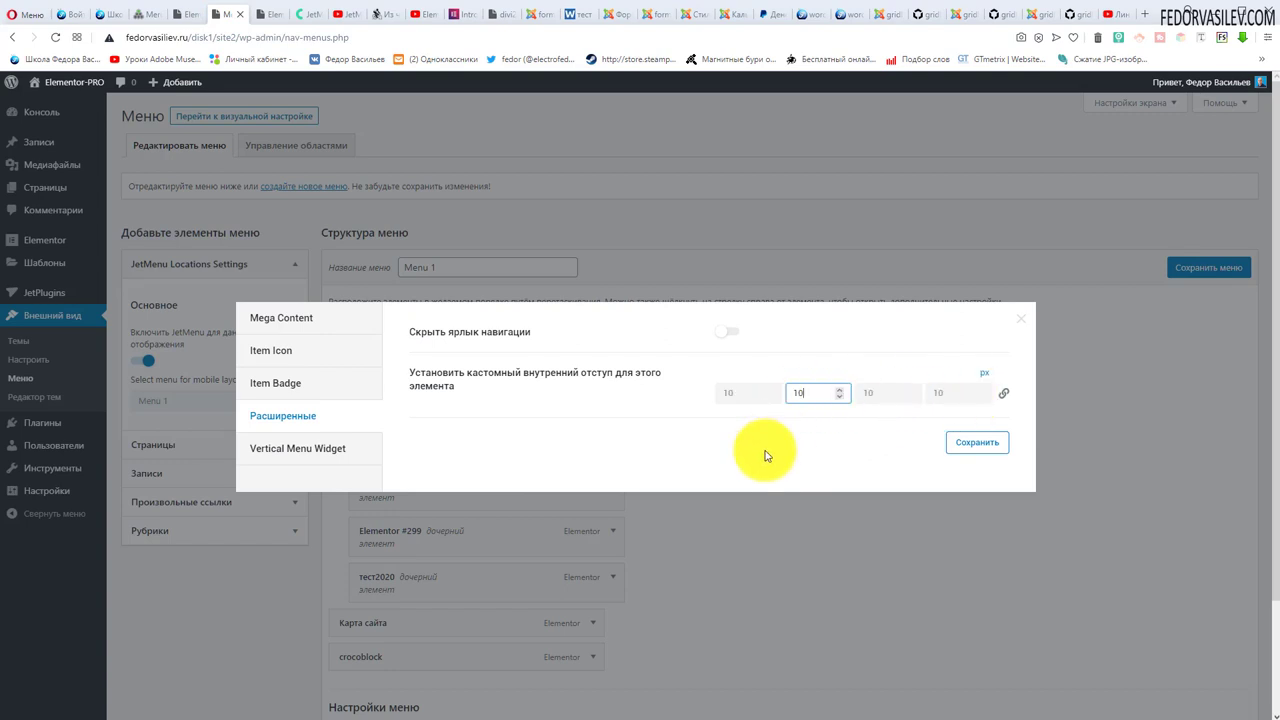
left_click(1004, 395)
left_click(807, 395)
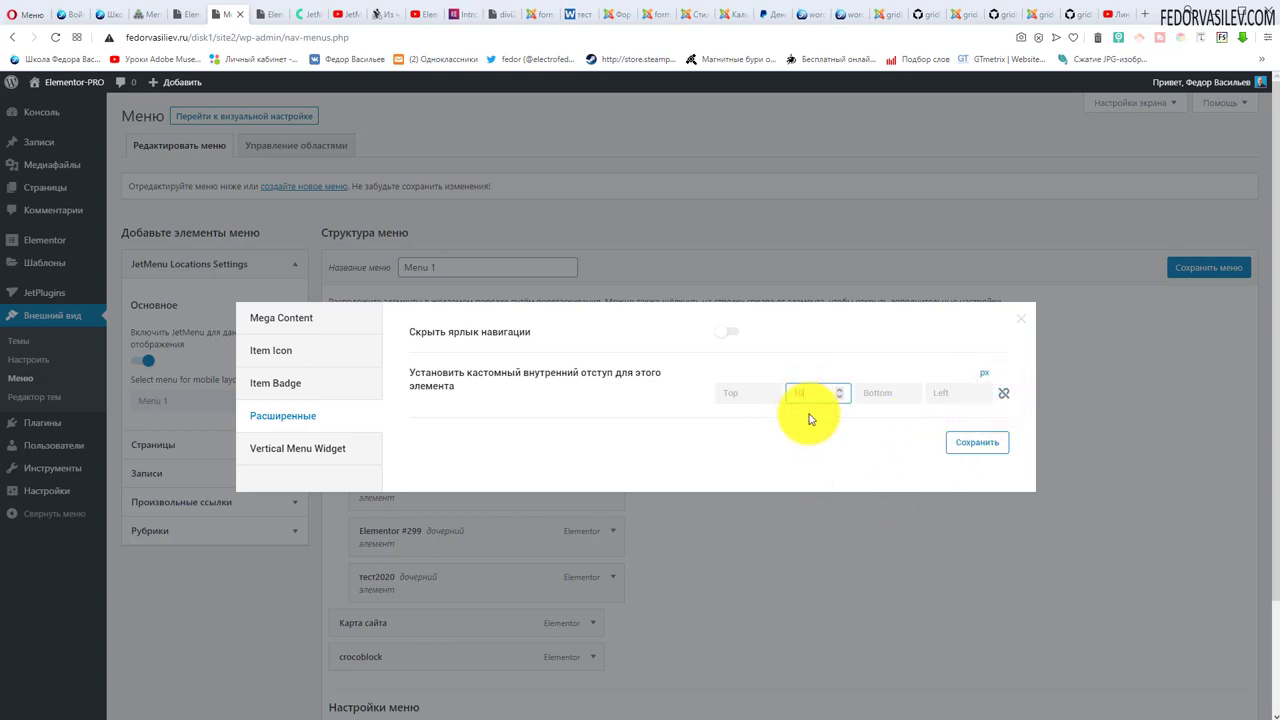
left_click(984, 444)
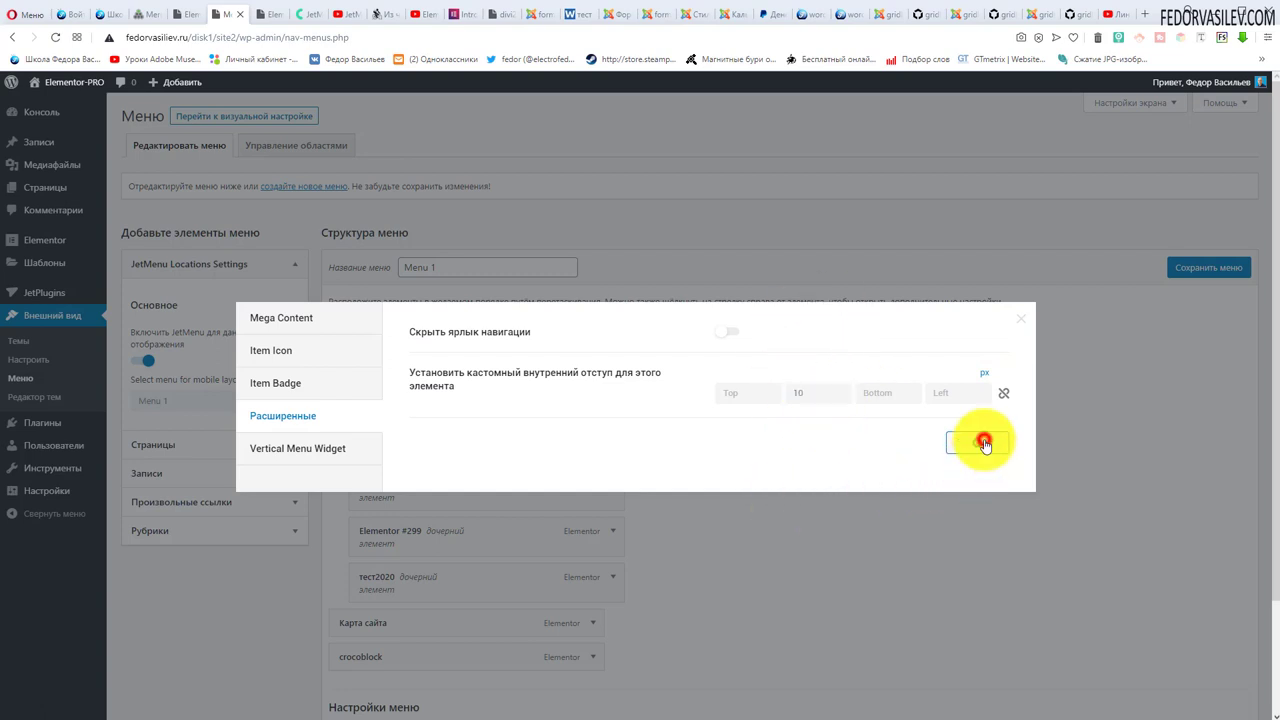
left_click(268, 14)
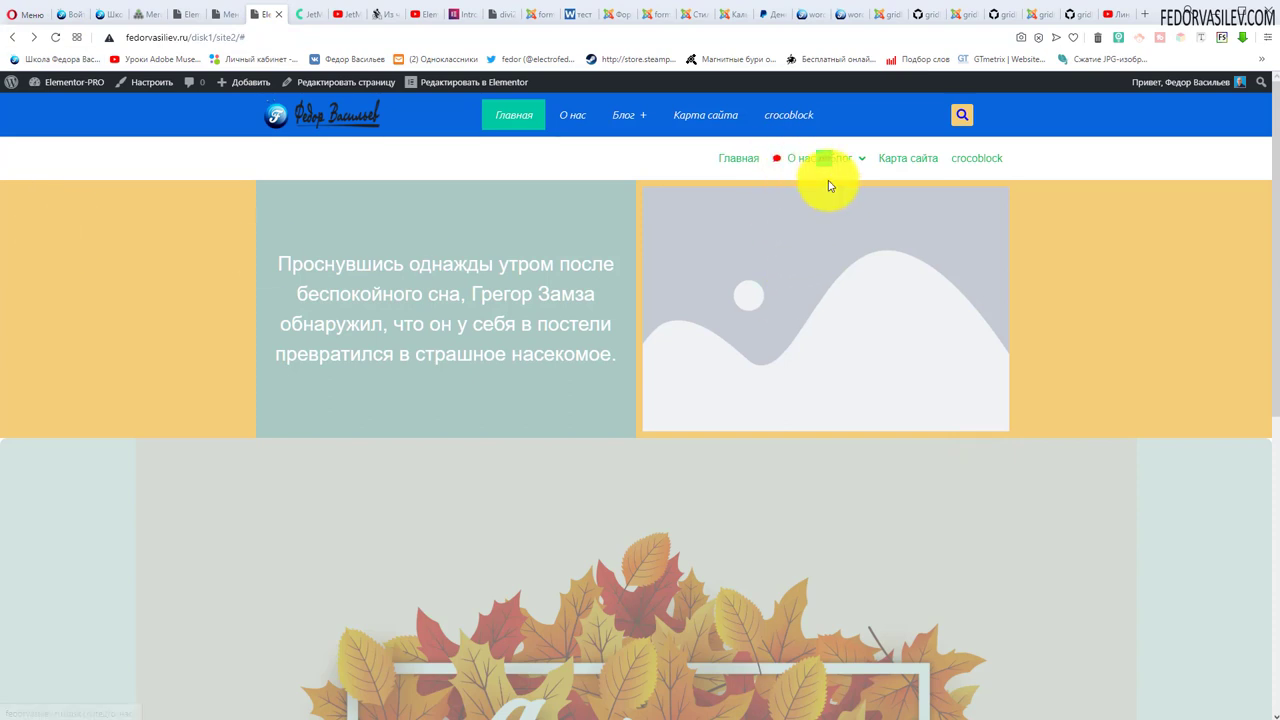
- Set the right custom padding of "О нас" to 20 px, save, and check the badge spacing on the front page
left_click(222, 14)
left_click(799, 390)
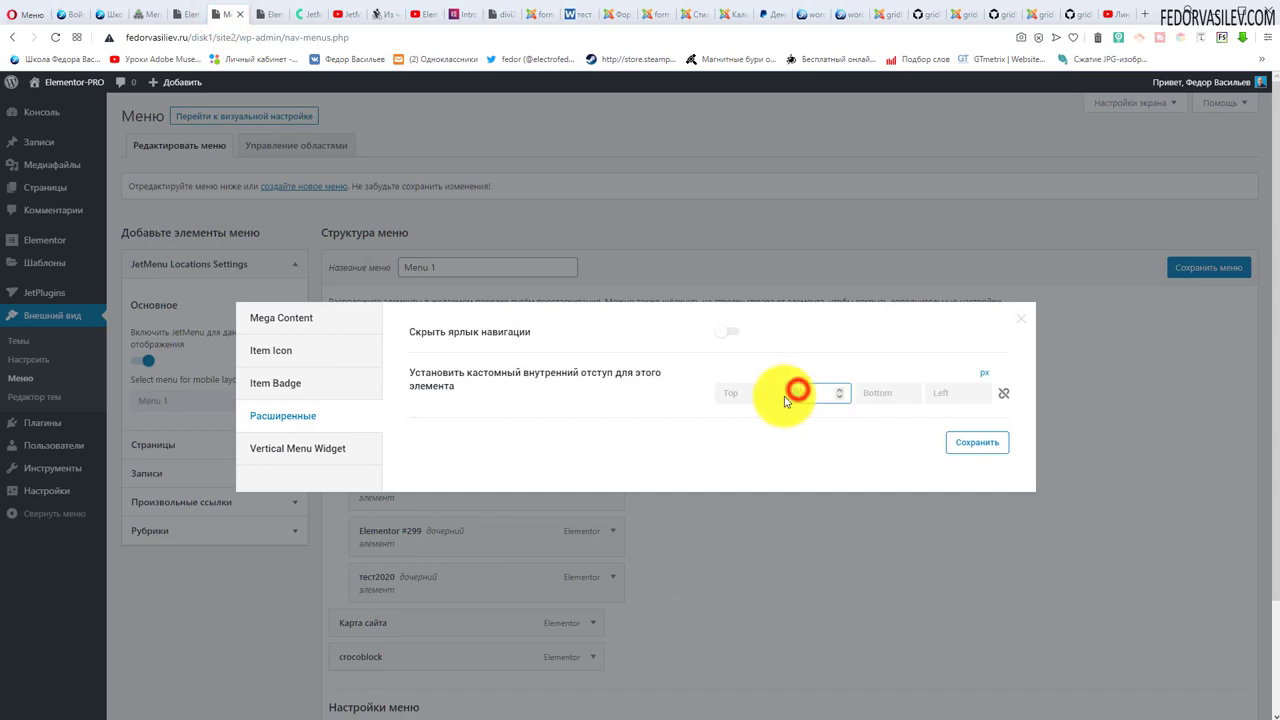
type("20")
left_click(965, 443)
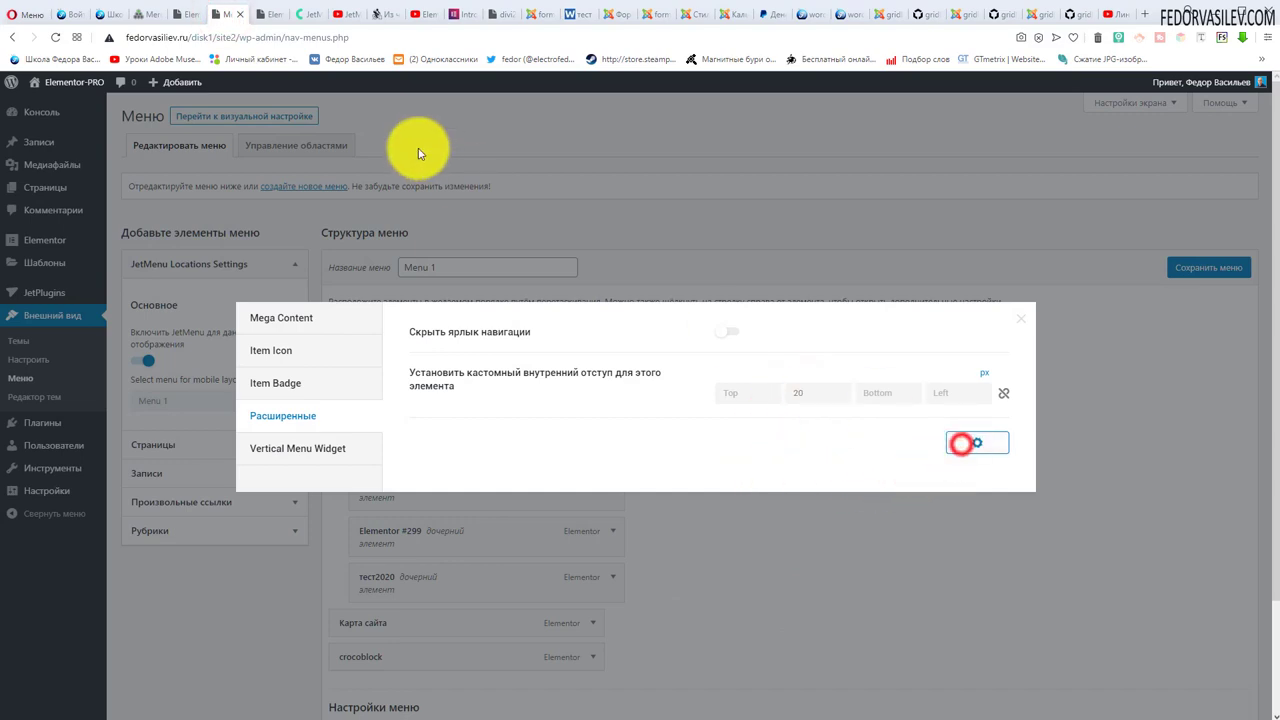
left_click(264, 16)
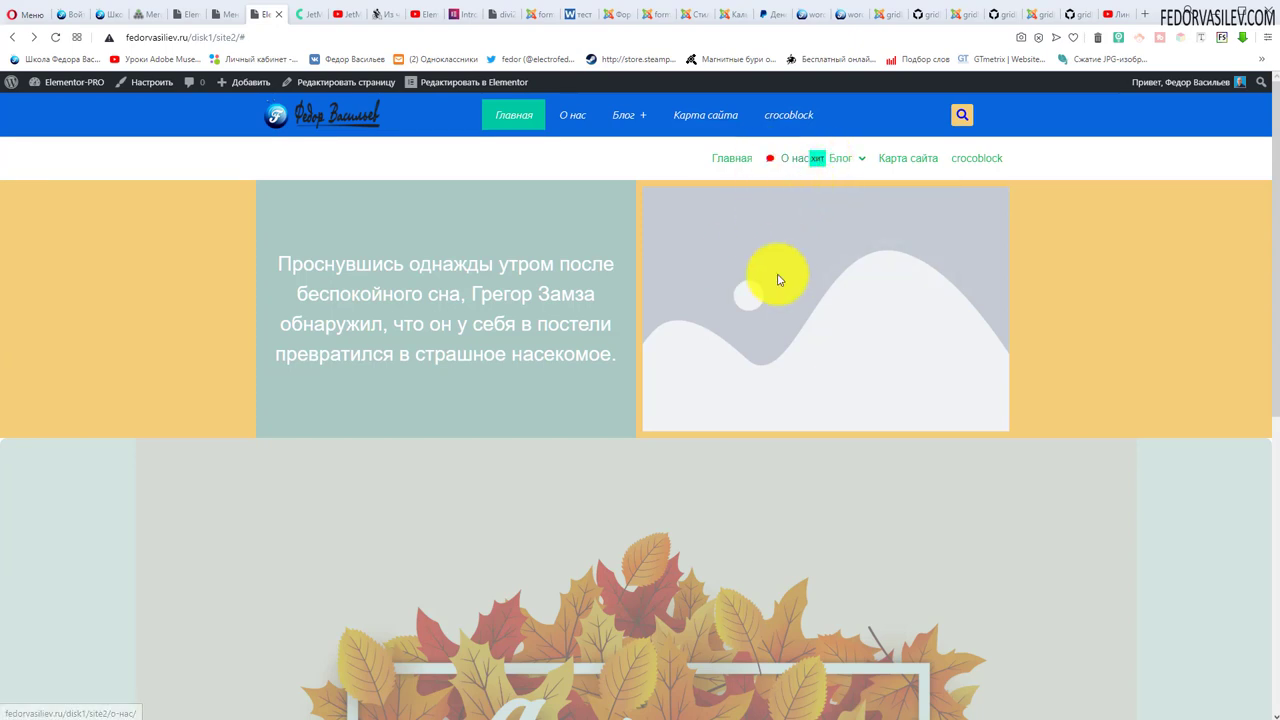
- Close the "О нас" item settings and open the general JetMenu settings page
key("ctrl+shift+Tab")
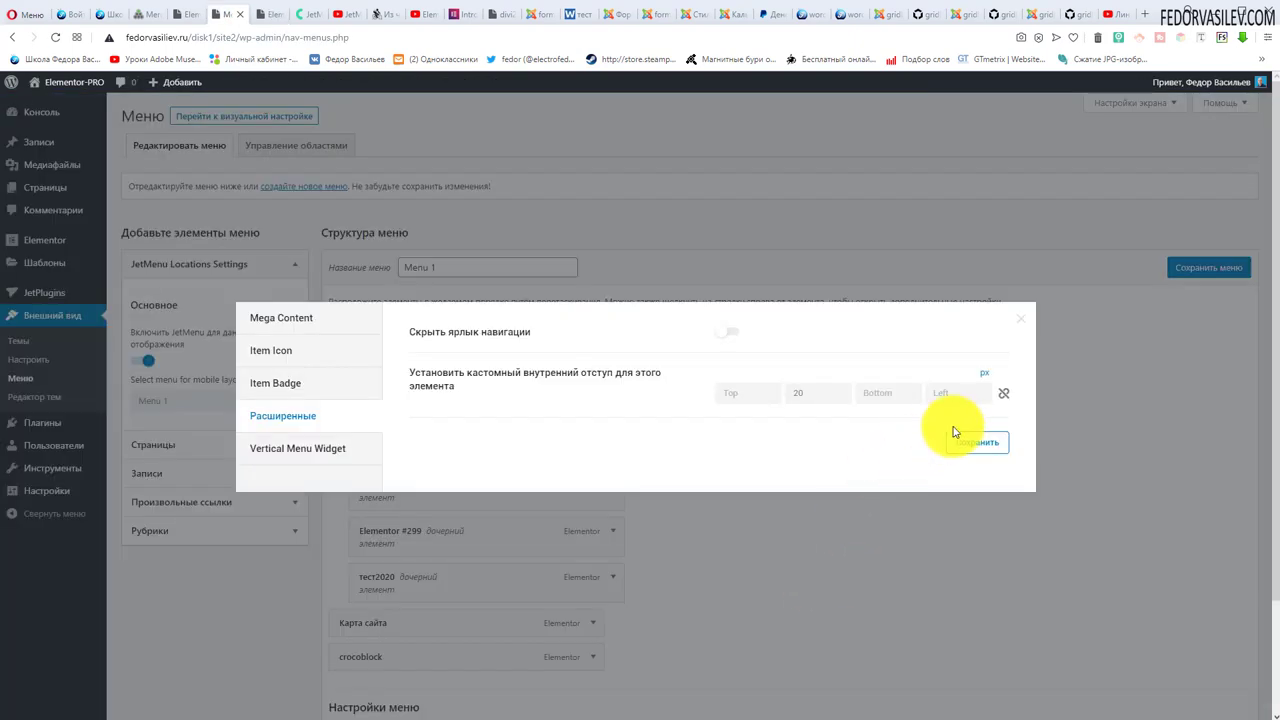
left_click(1020, 319)
scroll(760, 437, "down", 2)
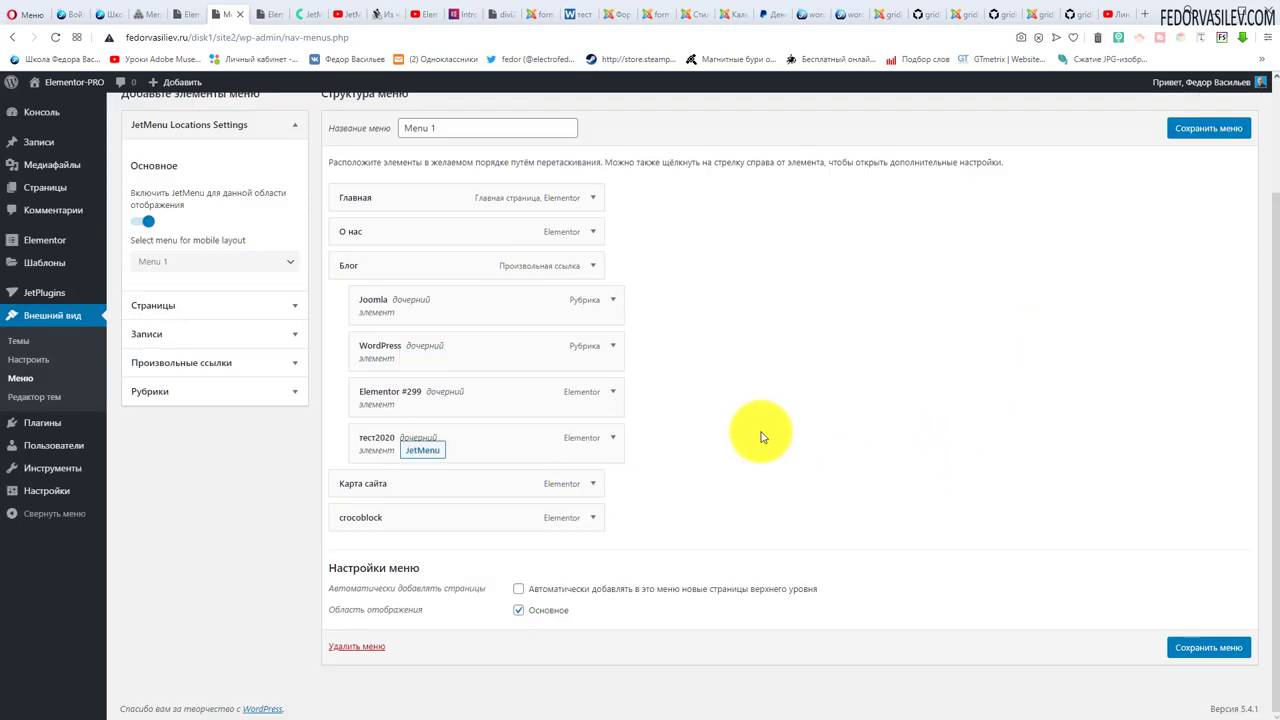
scroll(760, 437, "up", 2)
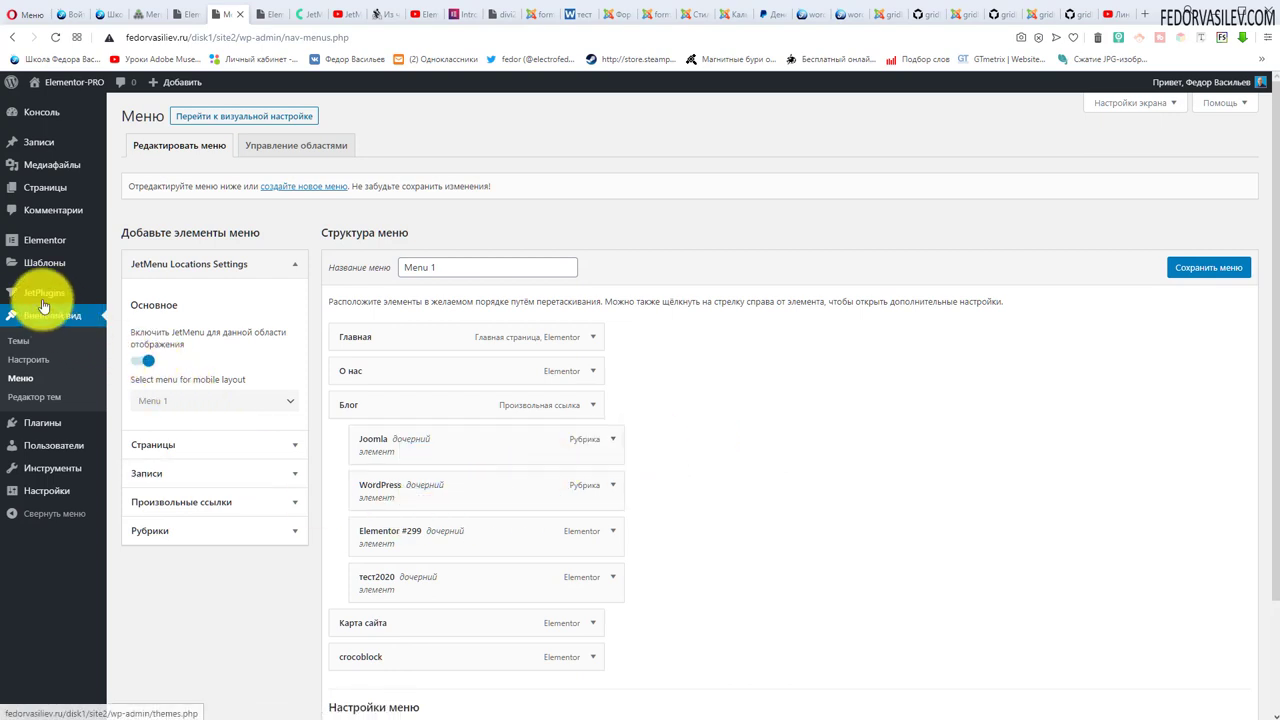
mouse_move(26, 296)
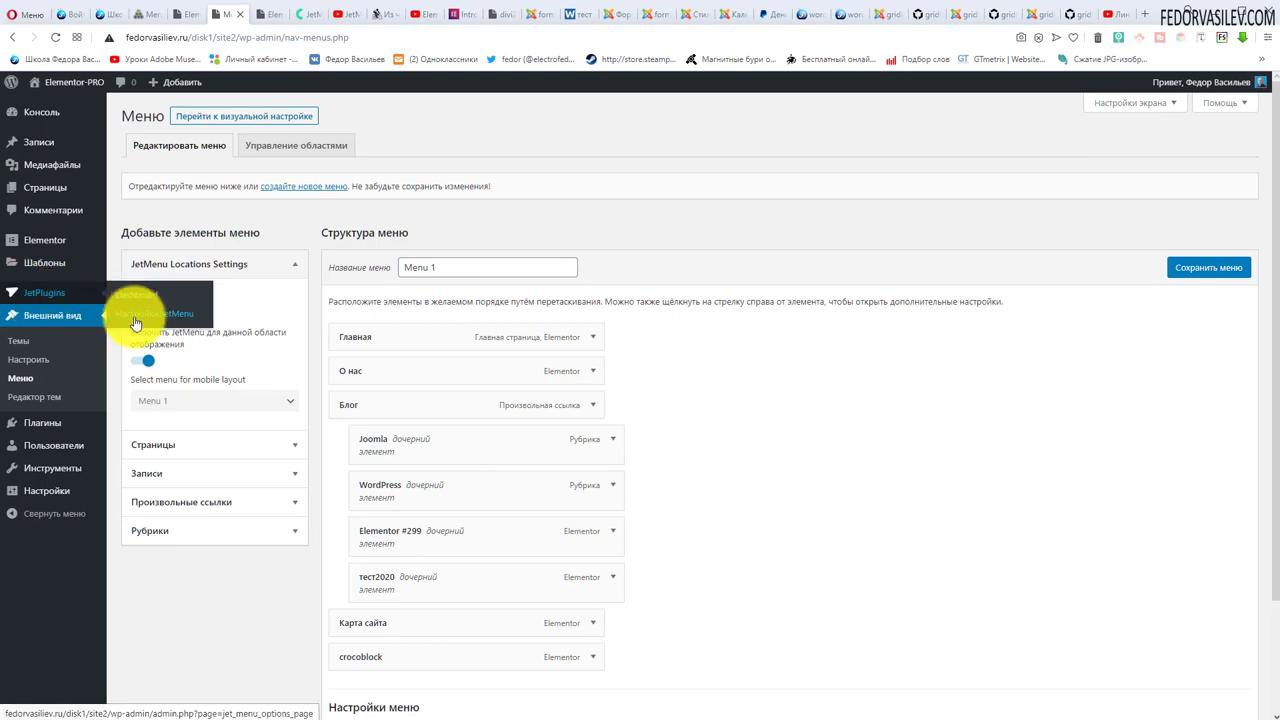
left_click(172, 316)
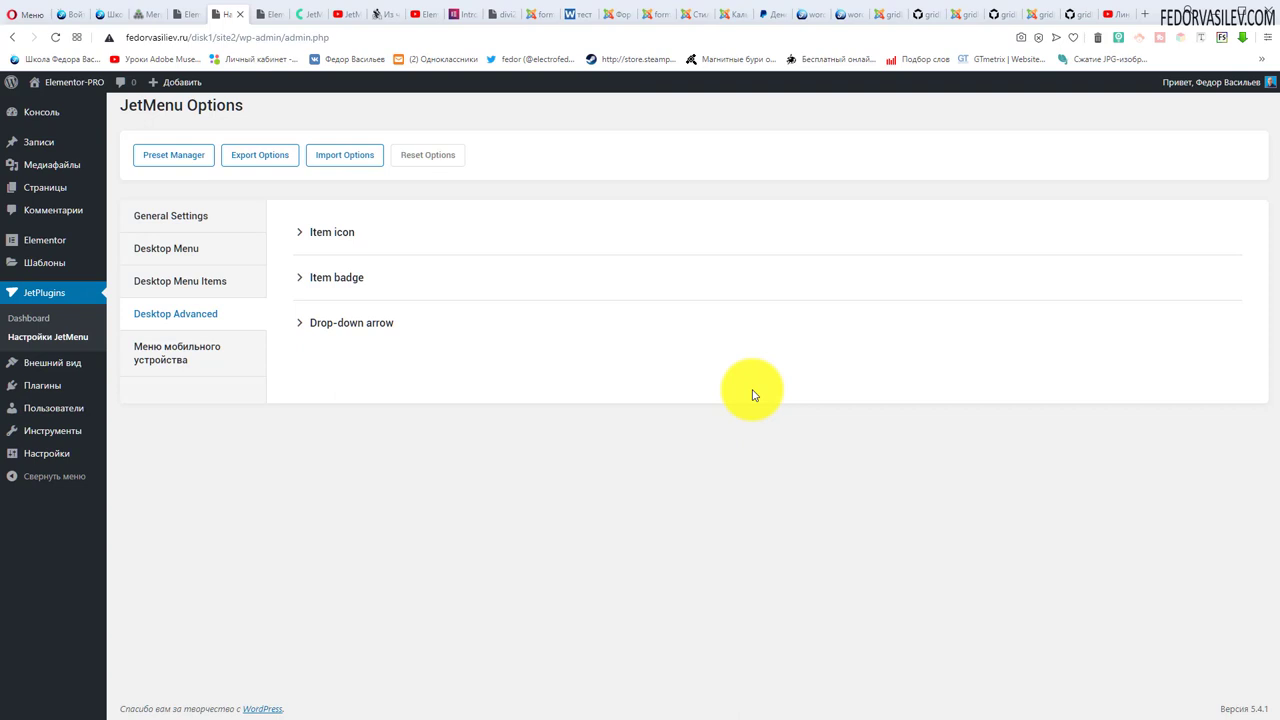
- Review the General Settings and Desktop Menu options of JetMenu, and compare them with the front page menu
left_click(172, 216)
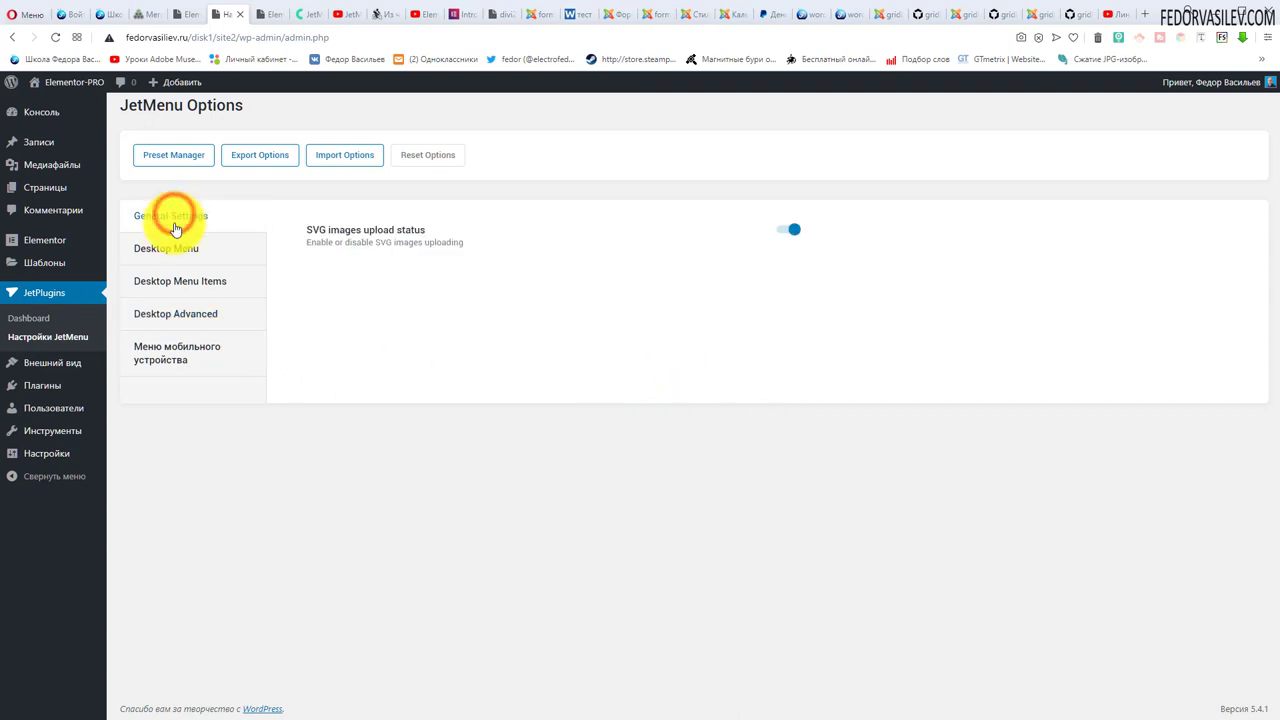
left_click(168, 250)
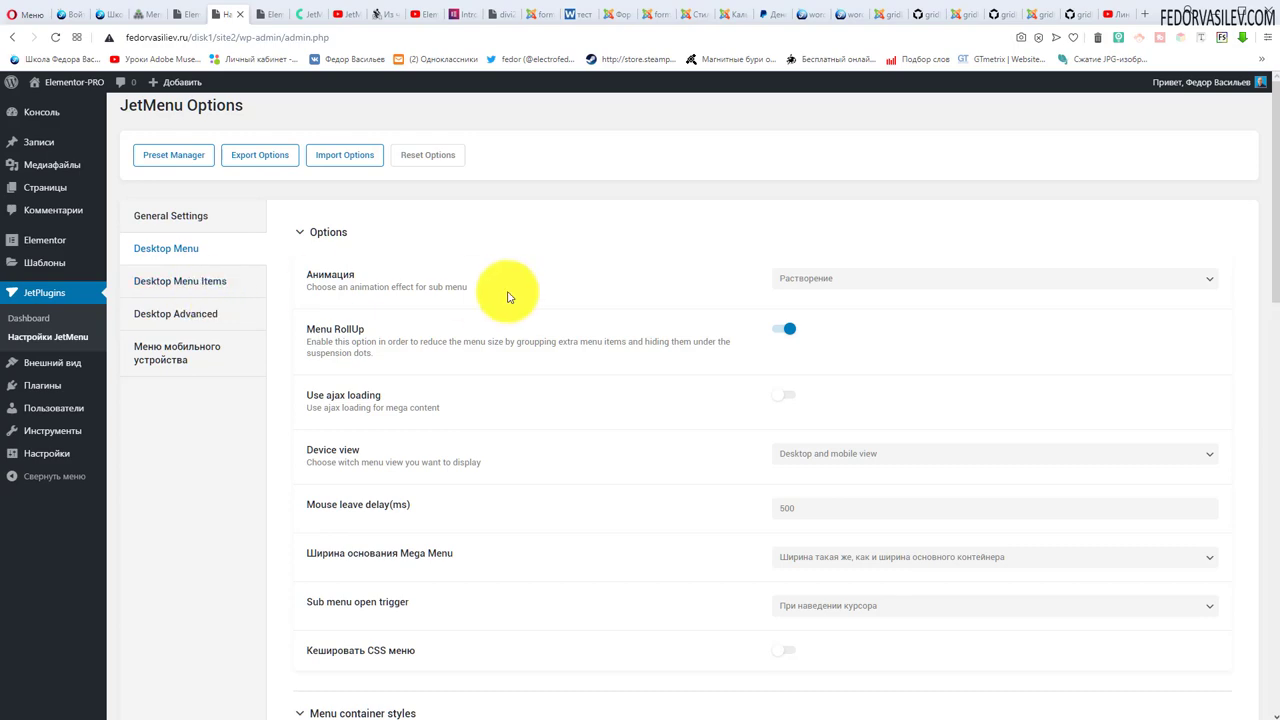
scroll(505, 320, "down", 2)
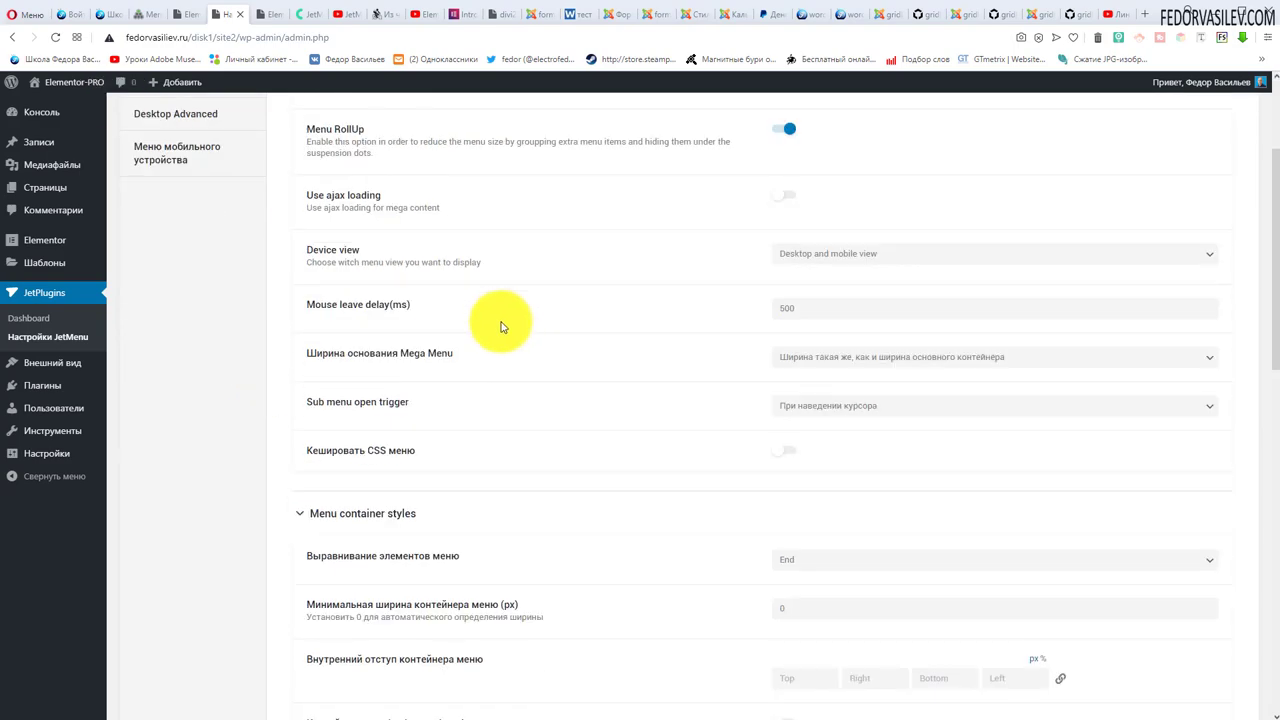
scroll(502, 327, "down", 3)
scroll(491, 314, "up", 5)
left_click(268, 14)
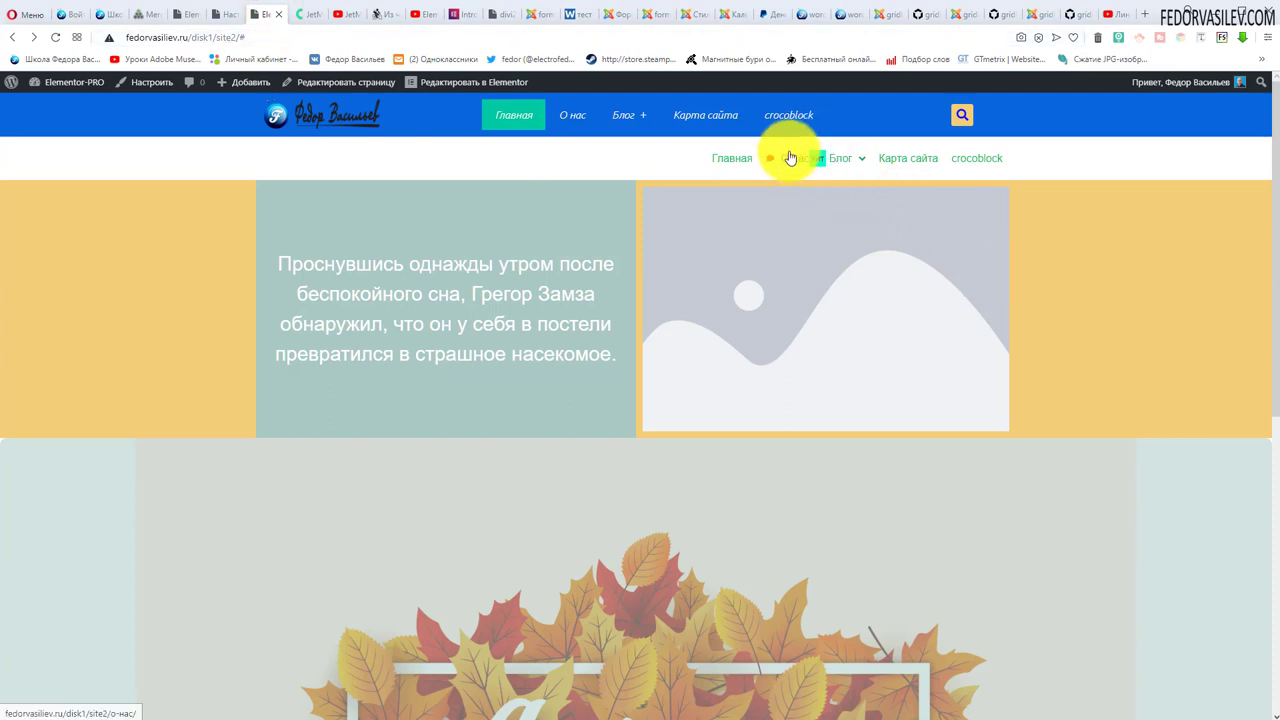
key("ctrl+Tab")
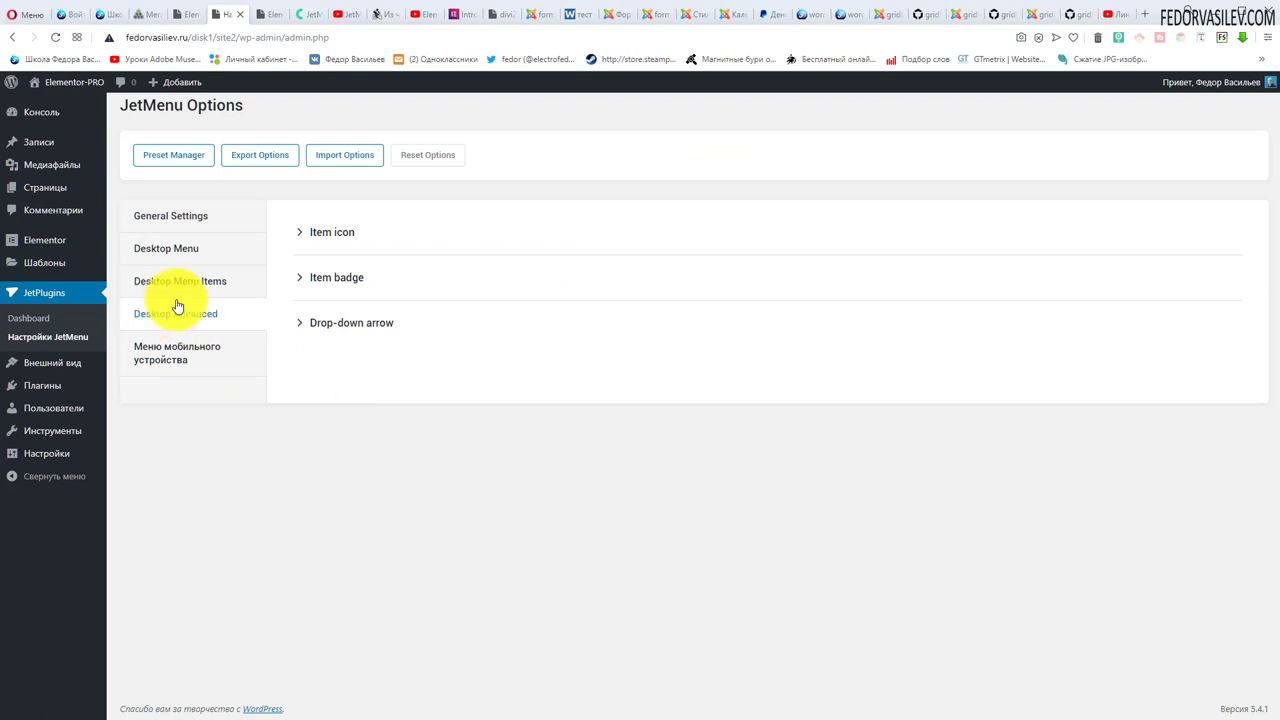
- Open the top level badge settings under Desktop Advanced and examine the padding, margin and position options
left_click(344, 281)
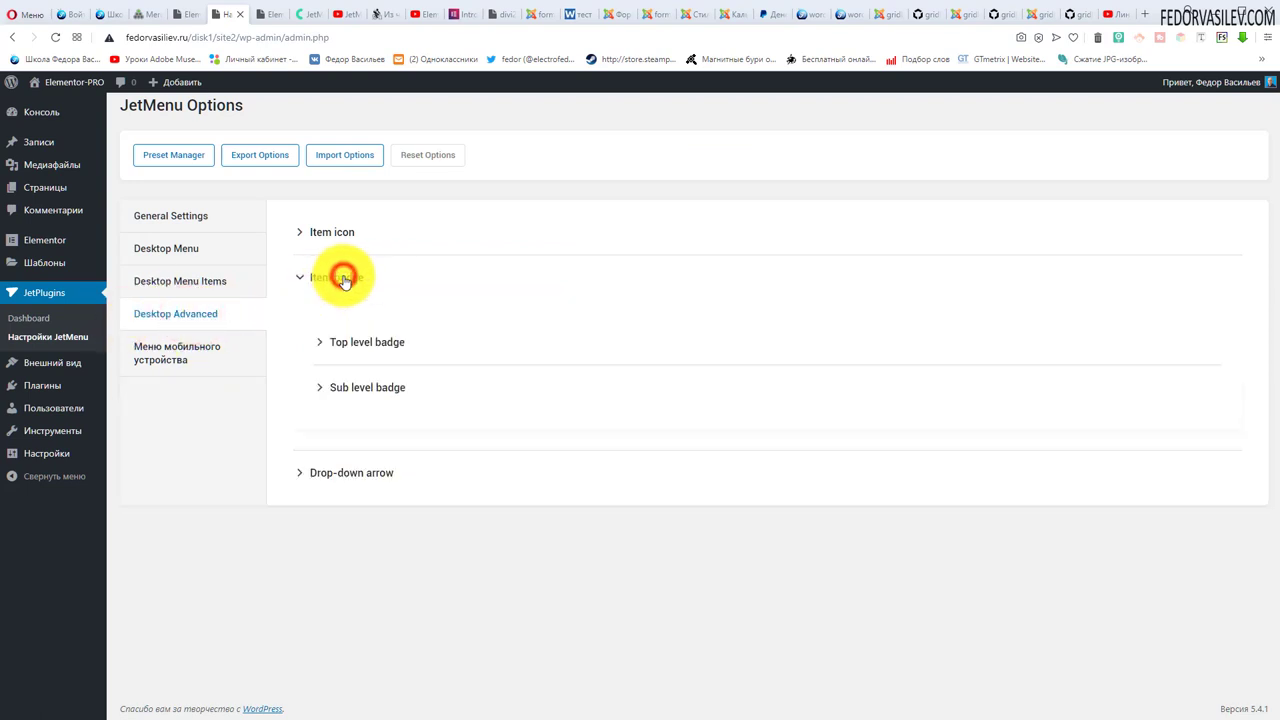
left_click(384, 348)
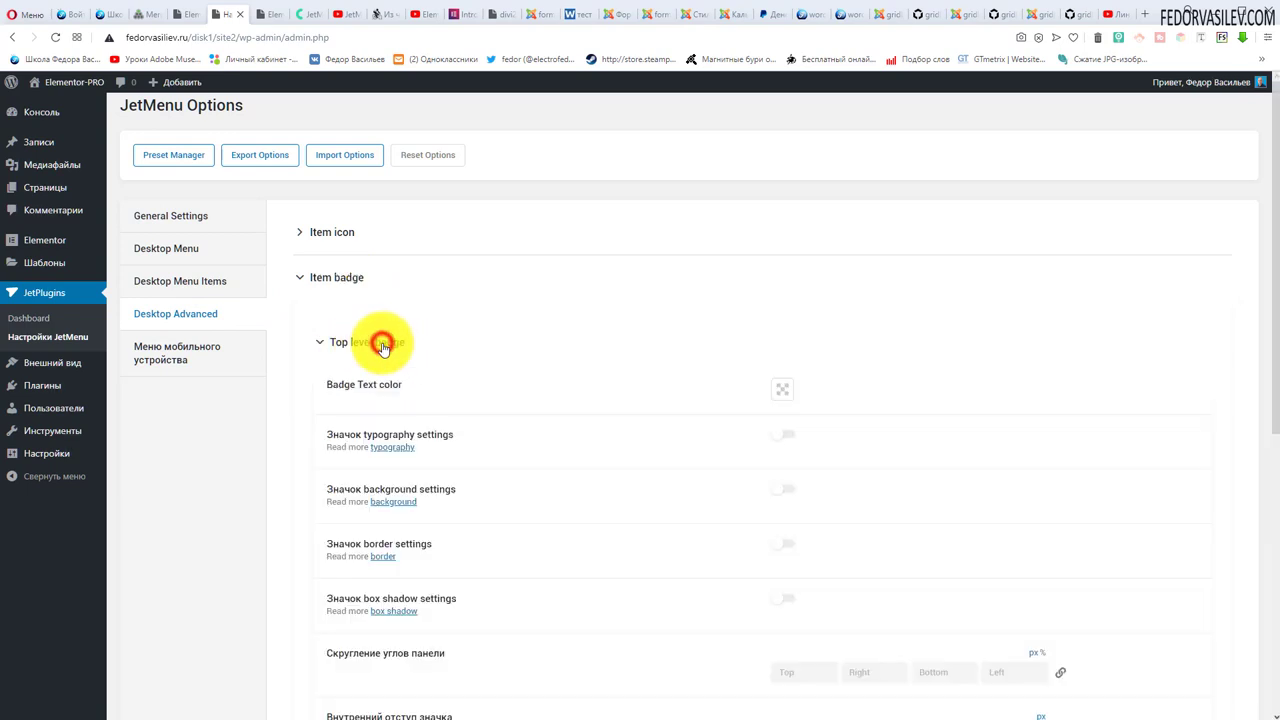
scroll(516, 321, "down", 2)
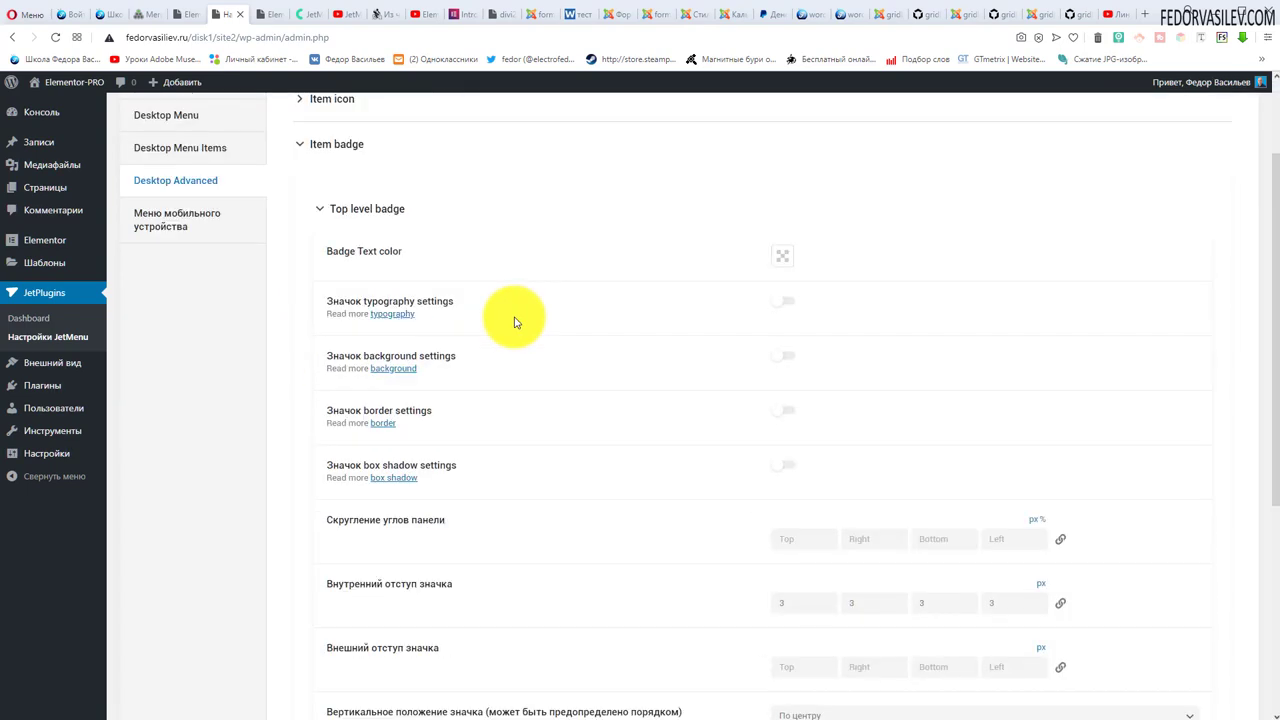
scroll(516, 322, "down", 3)
scroll(560, 375, "up", 3)
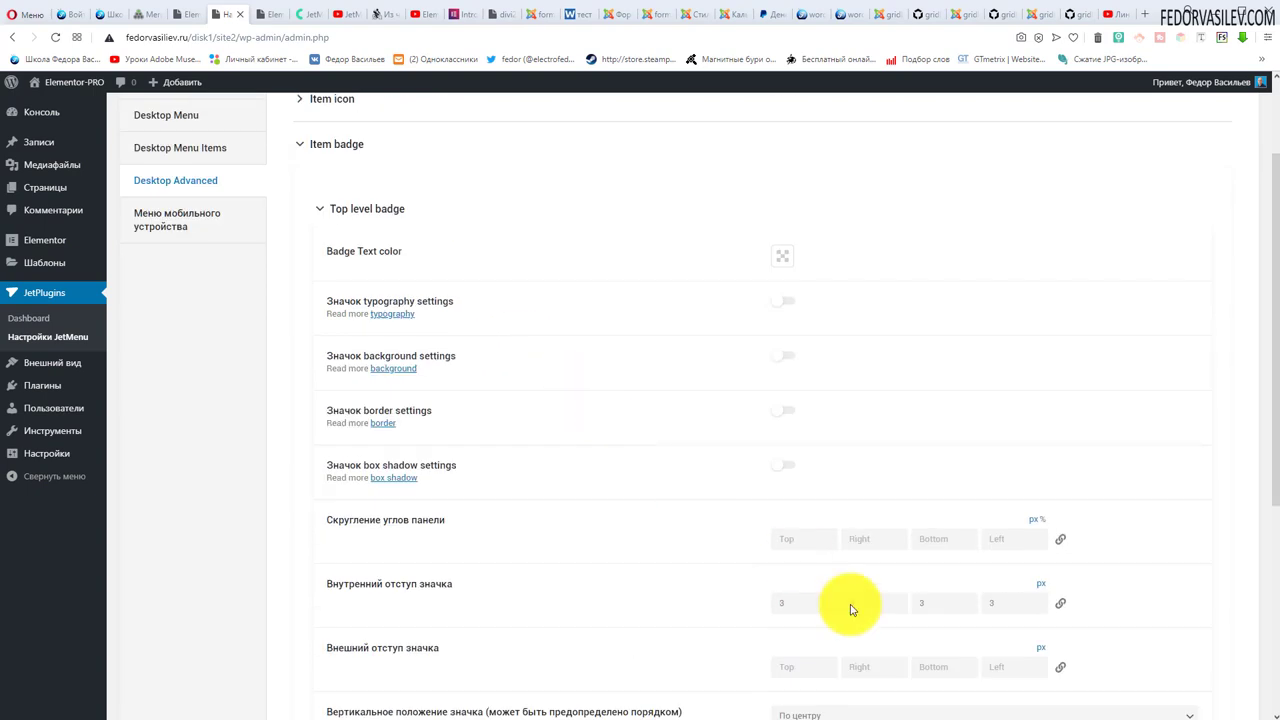
scroll(710, 380, "down", 2)
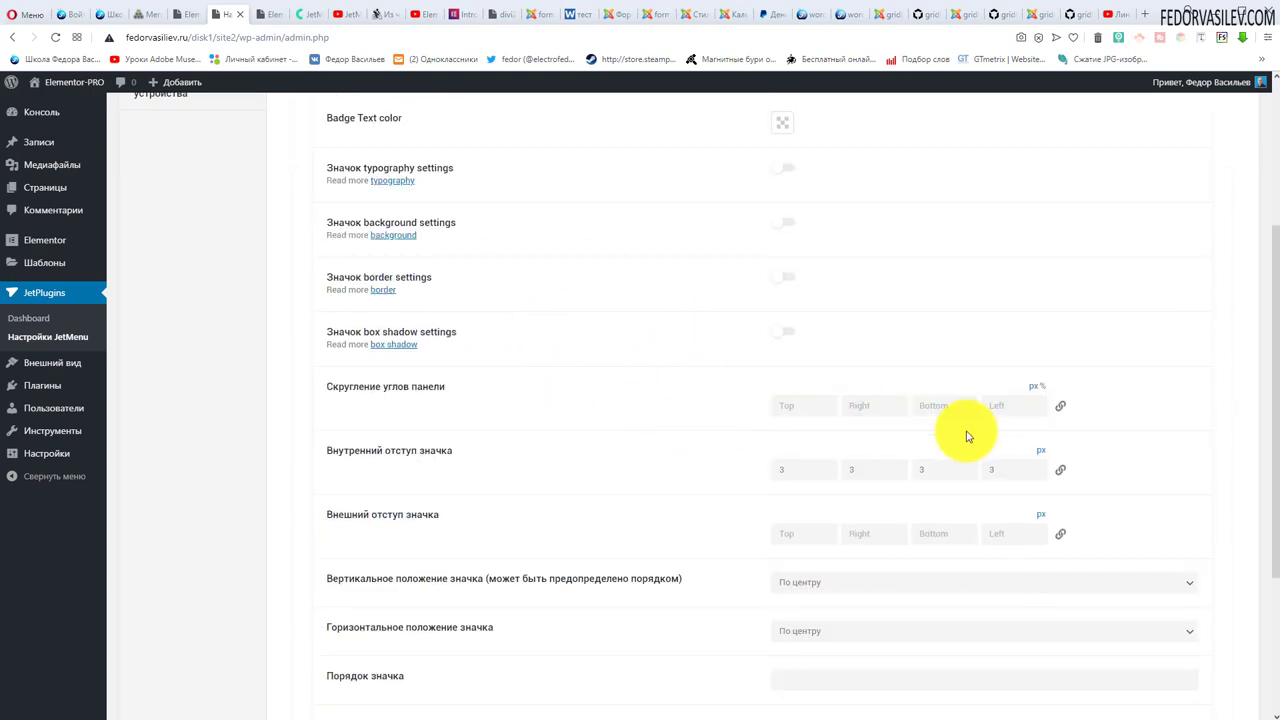
scroll(797, 362, "down", 3)
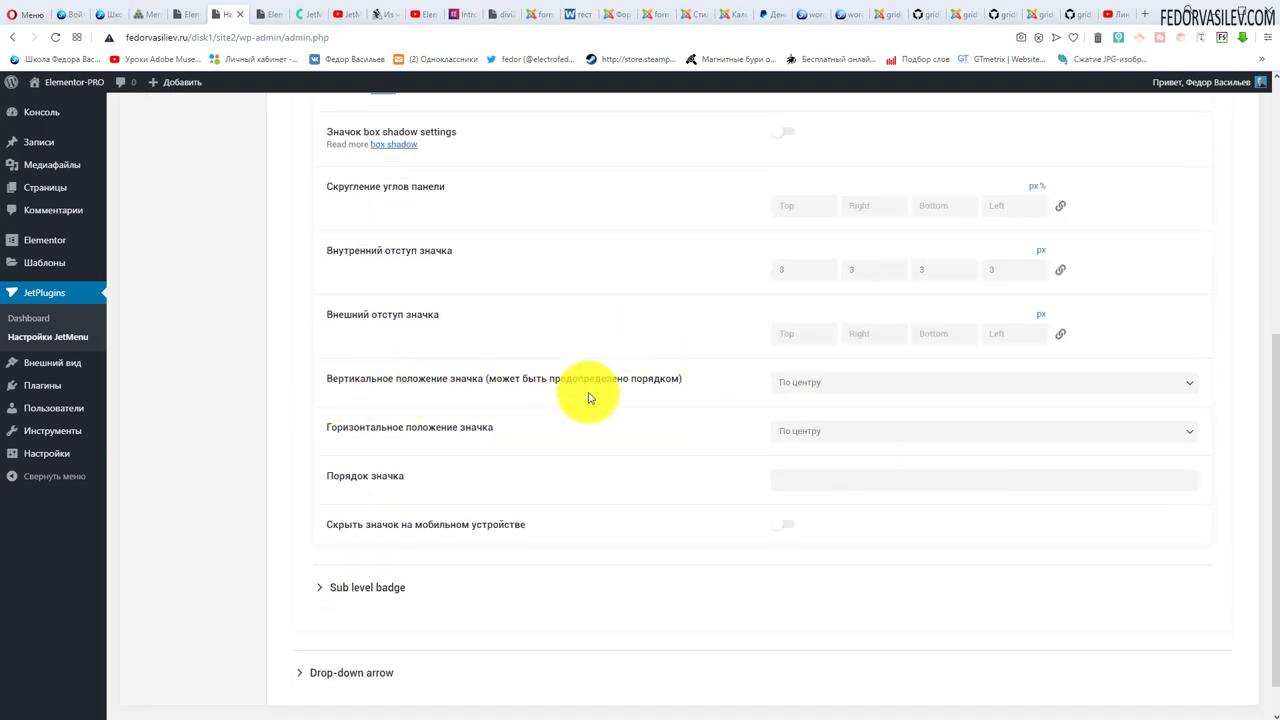
- Set the top level badge's vertical position to "Верх" and check the "хит" badge on the front page
left_click(268, 14)
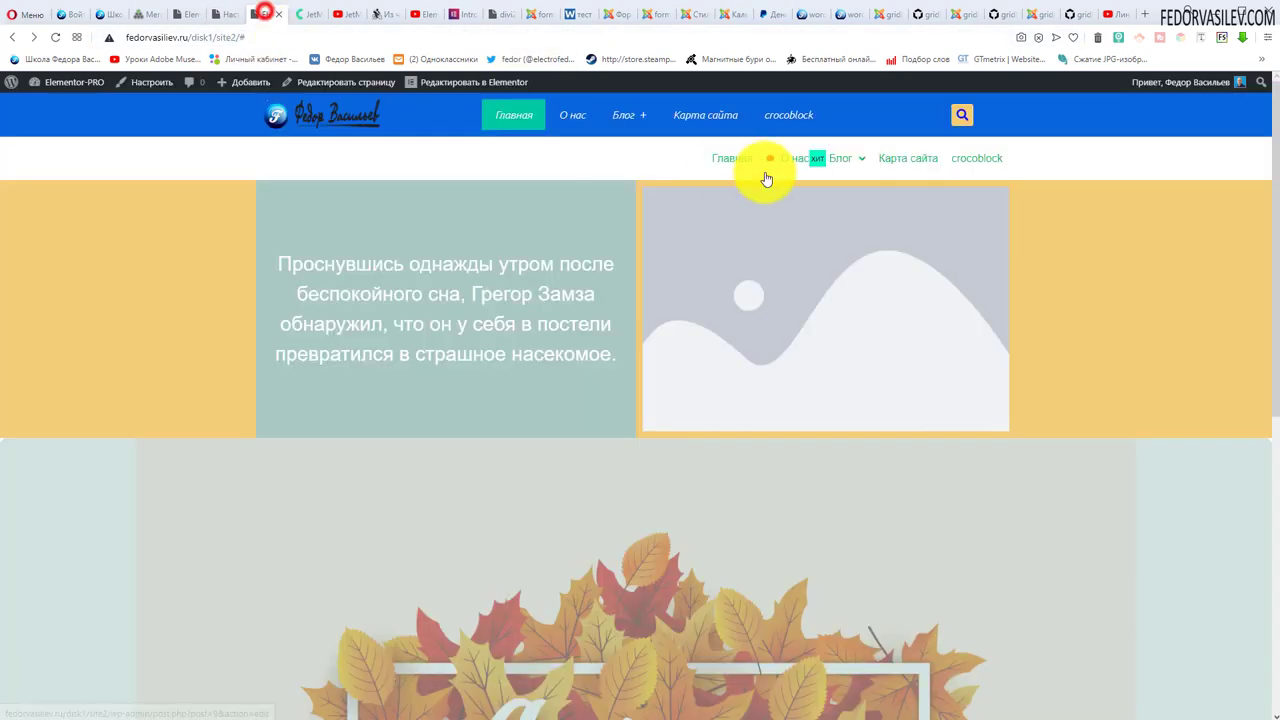
key("ctrl+shift+Tab")
left_click(802, 383)
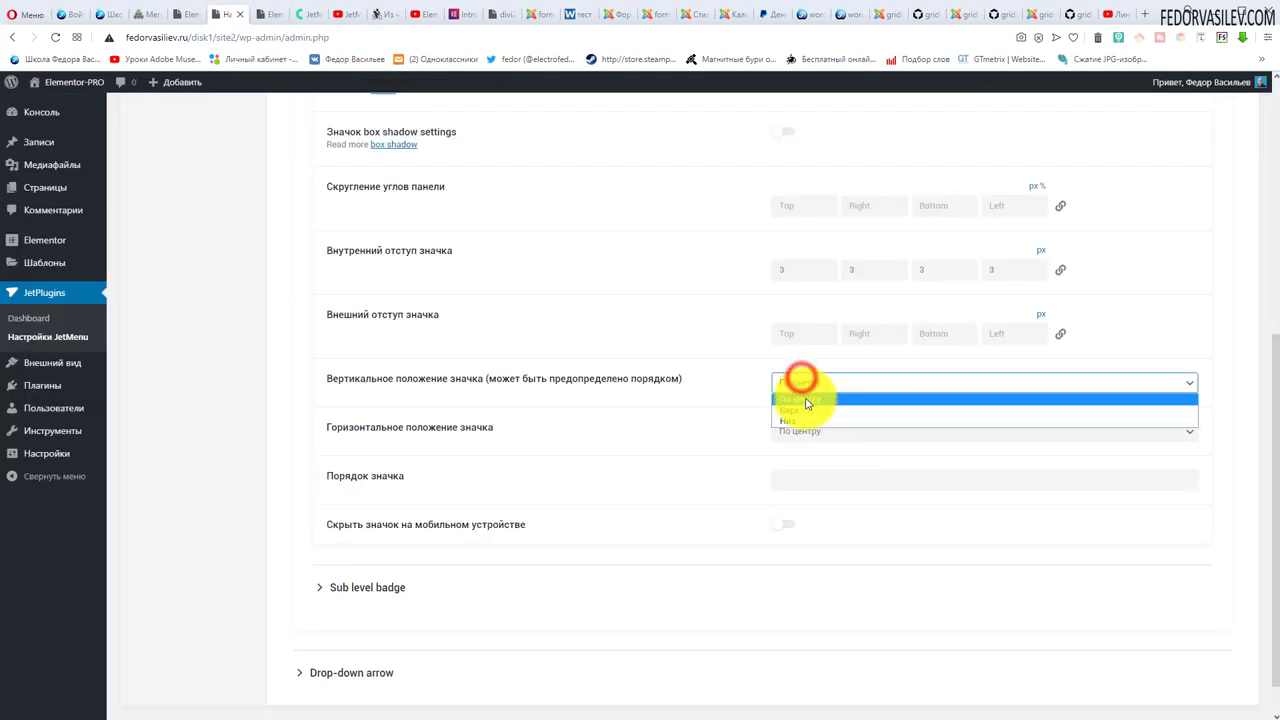
left_click(812, 408)
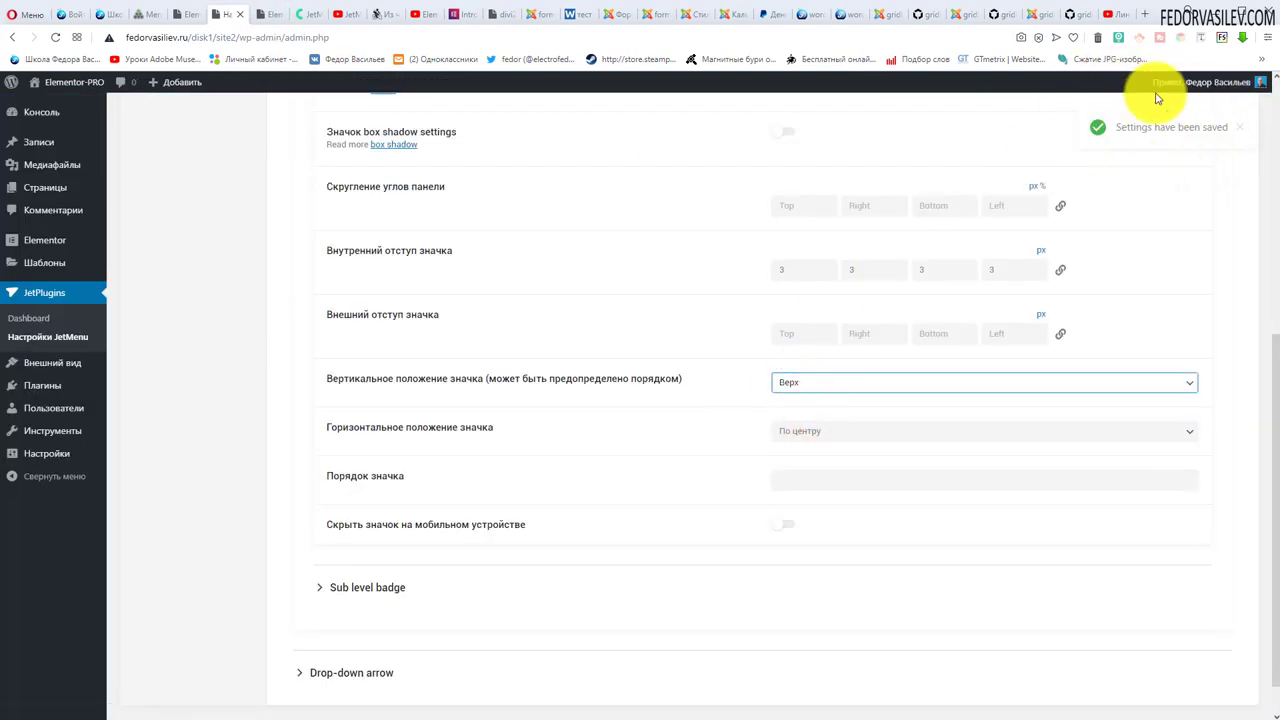
left_click(268, 14)
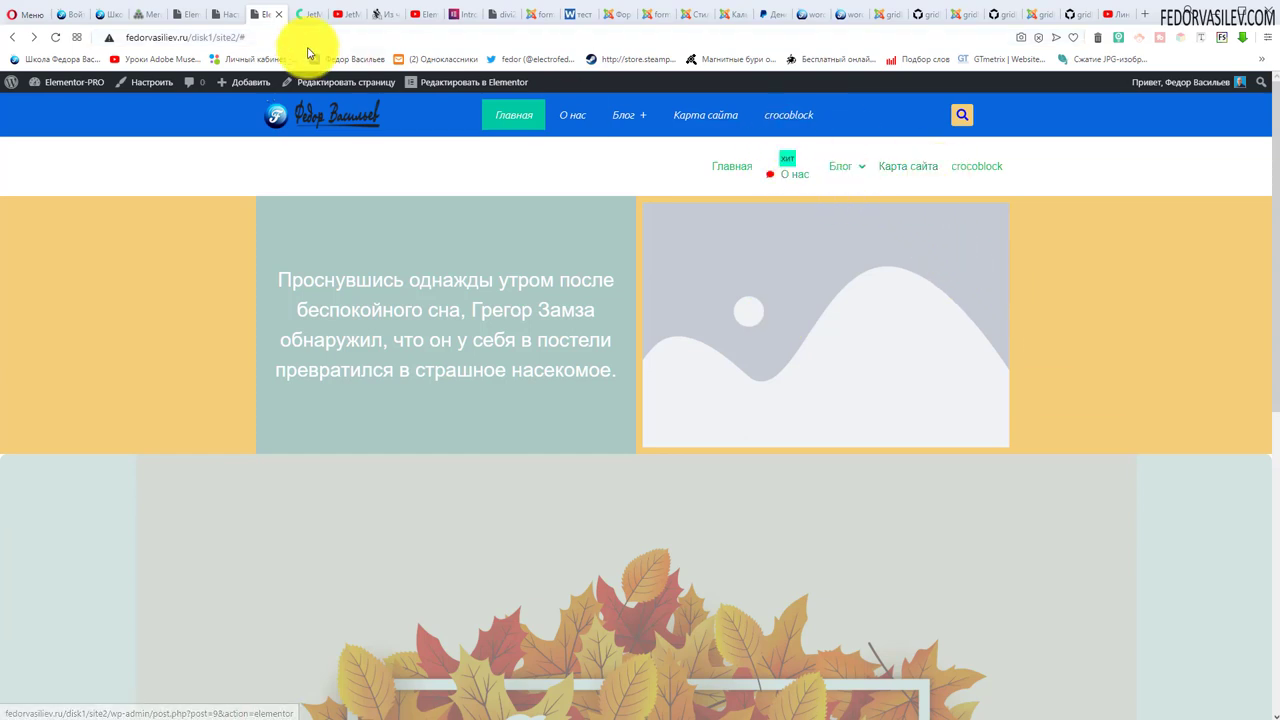
left_click(233, 15)
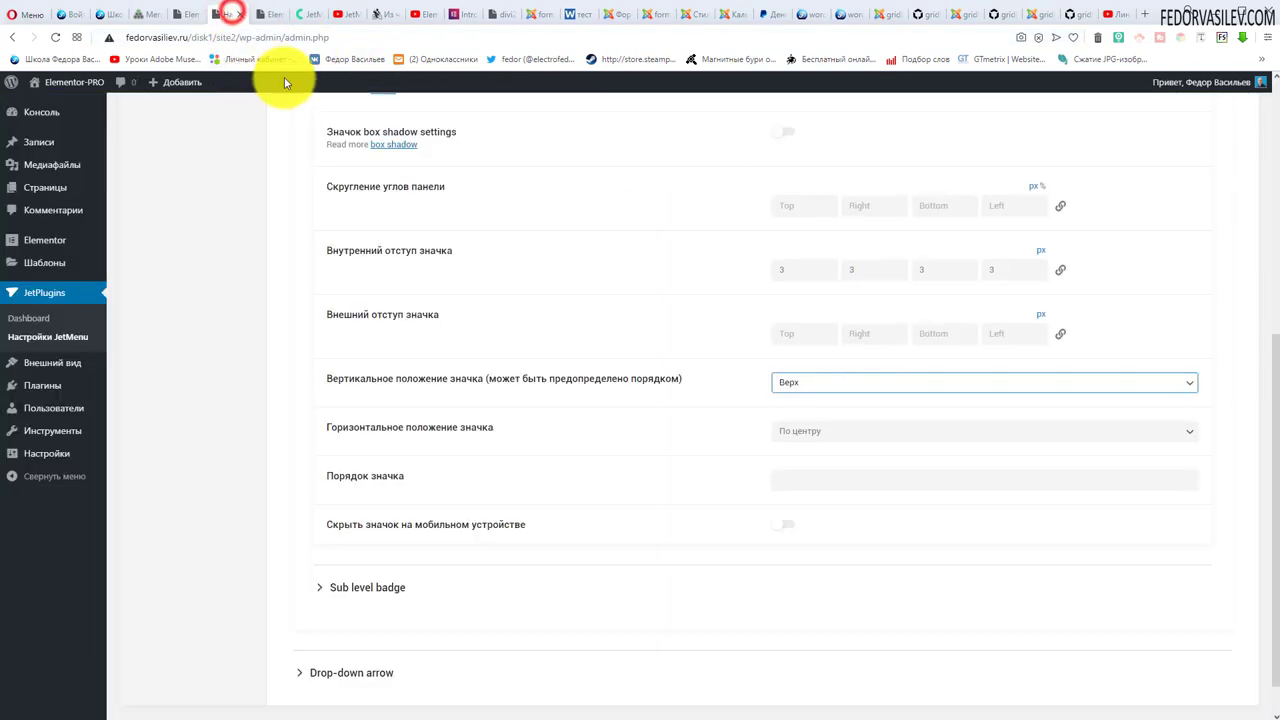
- Review the remaining badge options, the mobile menu settings and the Desktop Menu options of JetMenu, and compare them with the front page
scroll(416, 333, "down", 1)
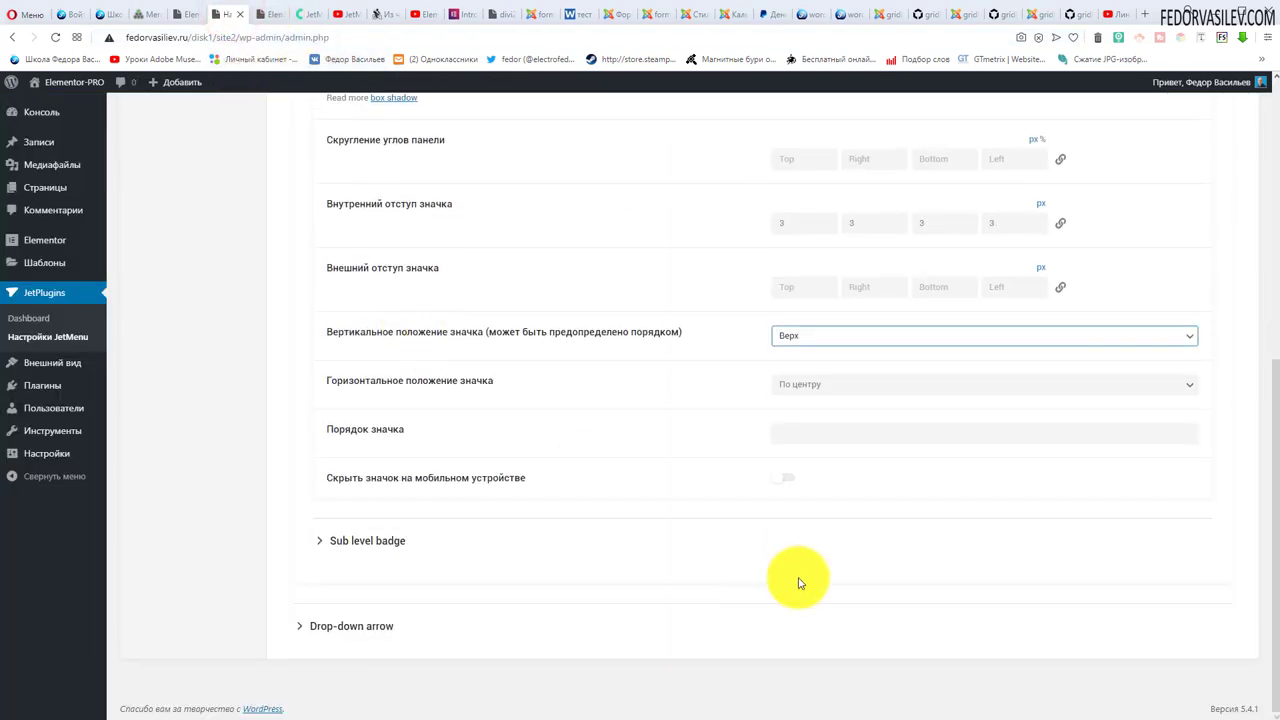
scroll(266, 343, "up", 5)
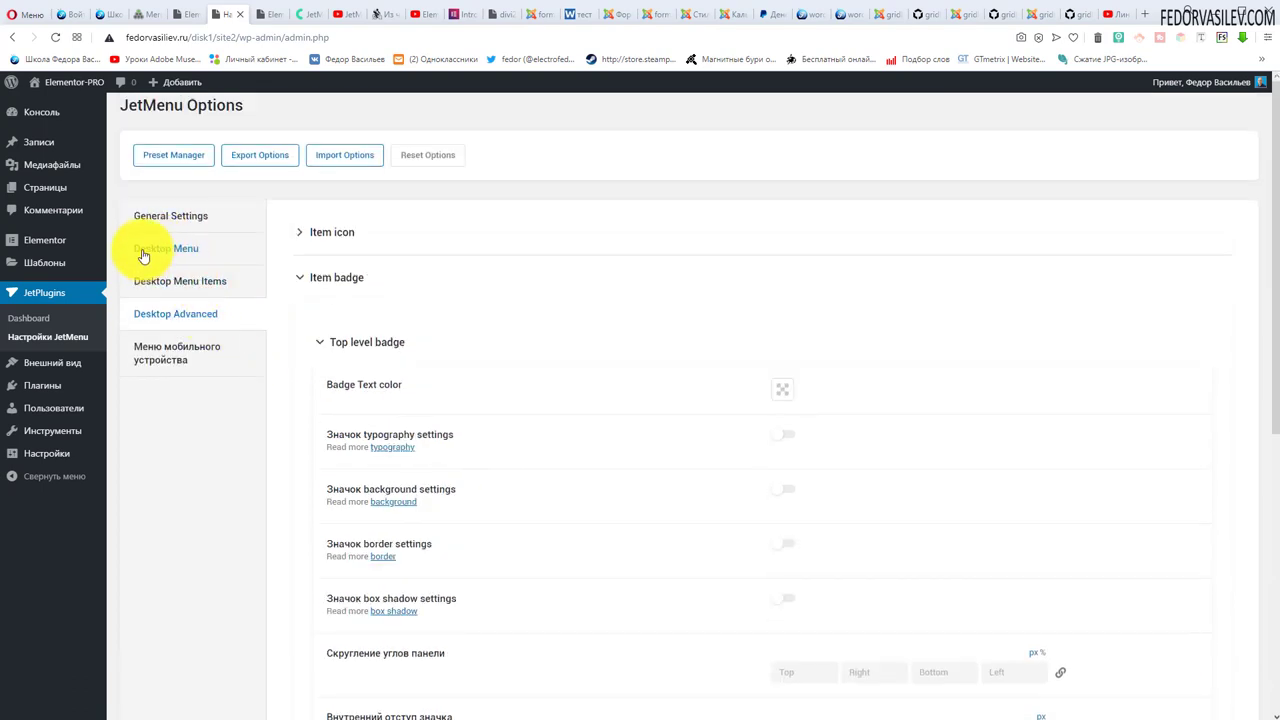
left_click(184, 358)
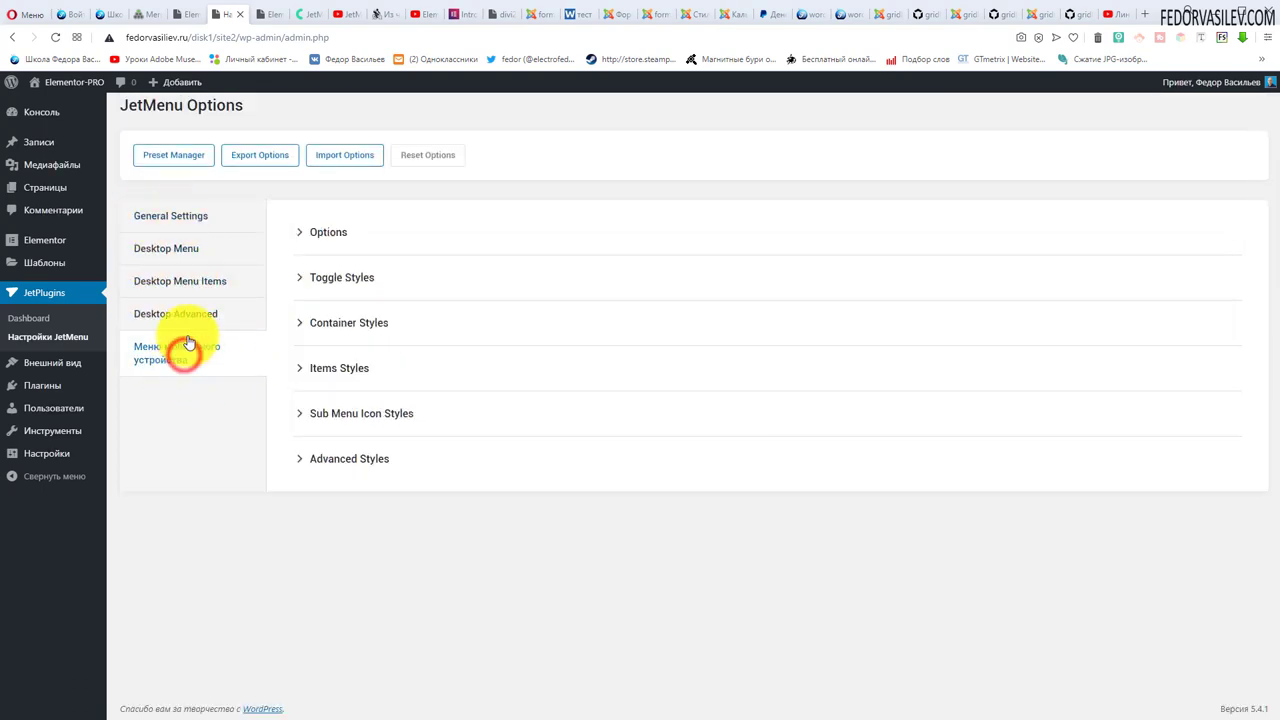
left_click(180, 217)
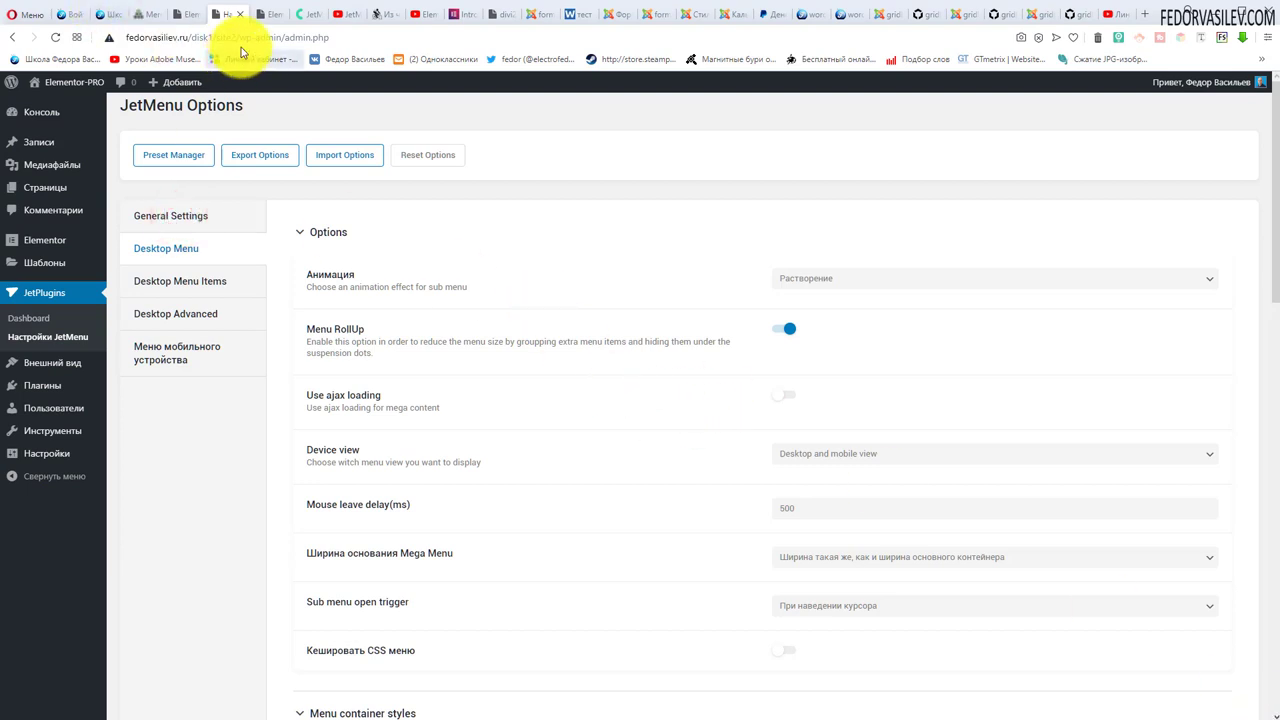
left_click(266, 15)
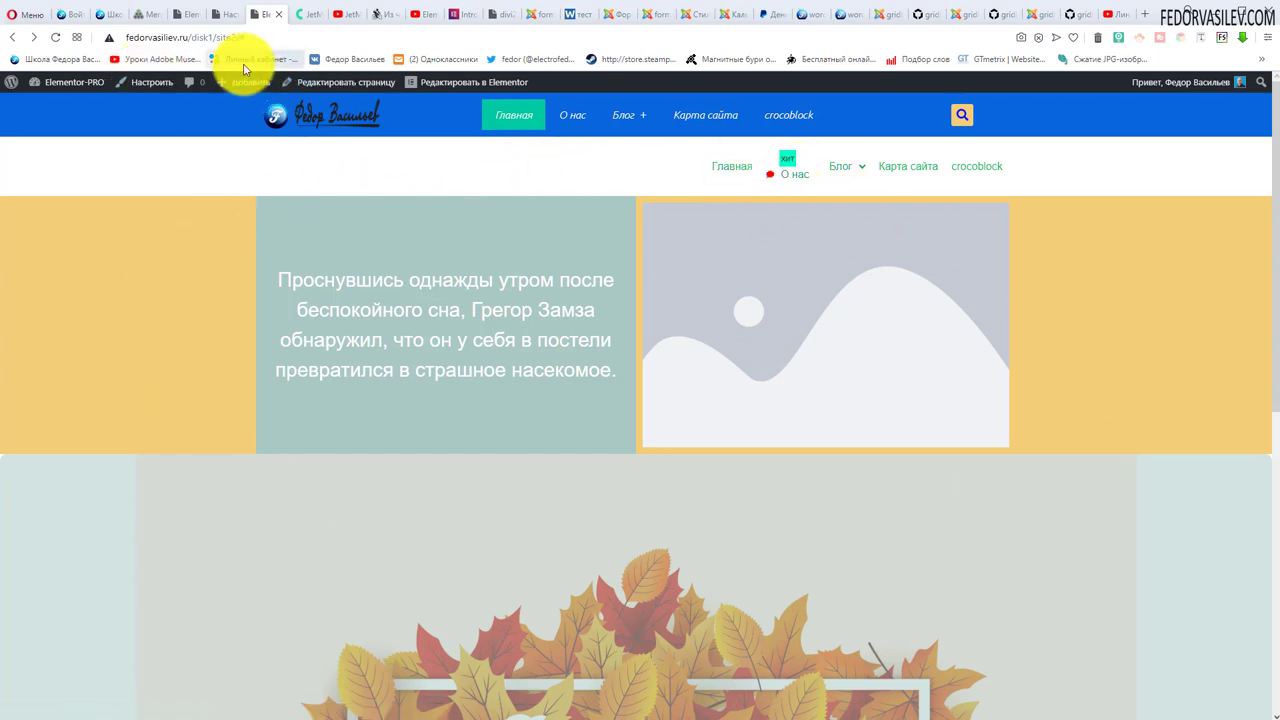
left_click(225, 14)
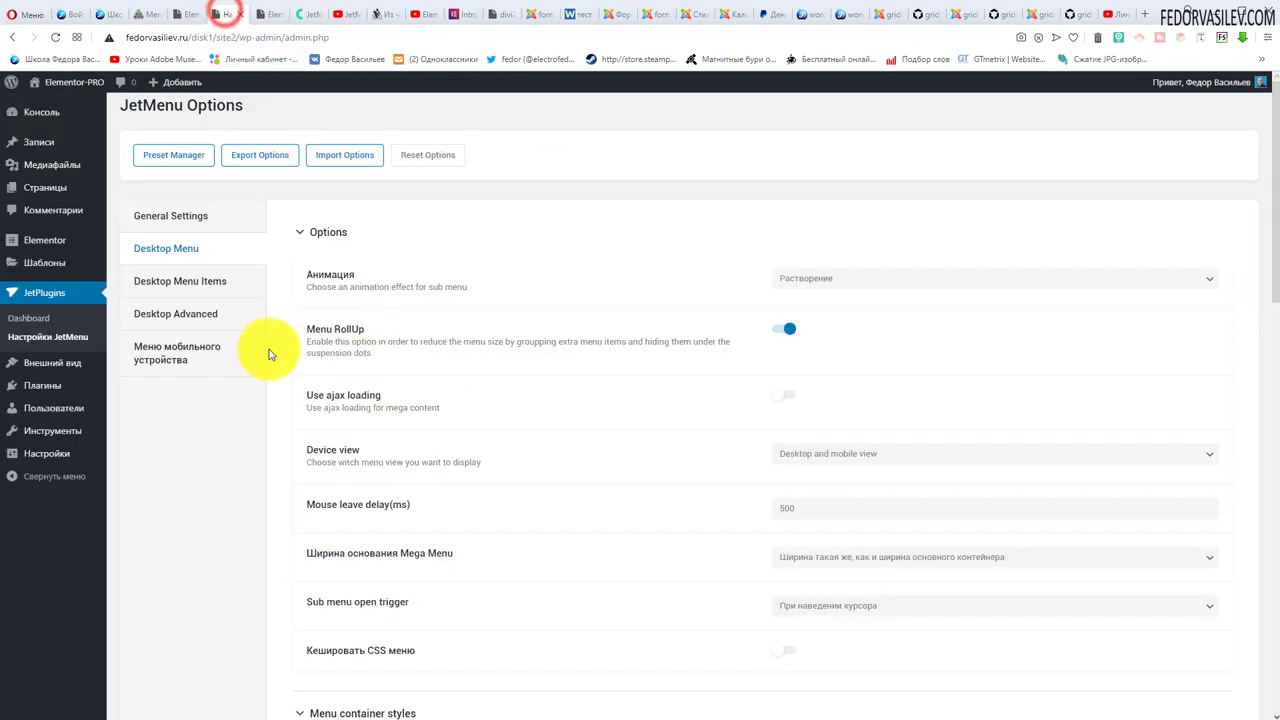
- Enable the mega submenu for the "О нас" item of Menu 1 and open its mega menu content for editing
mouse_move(42, 372)
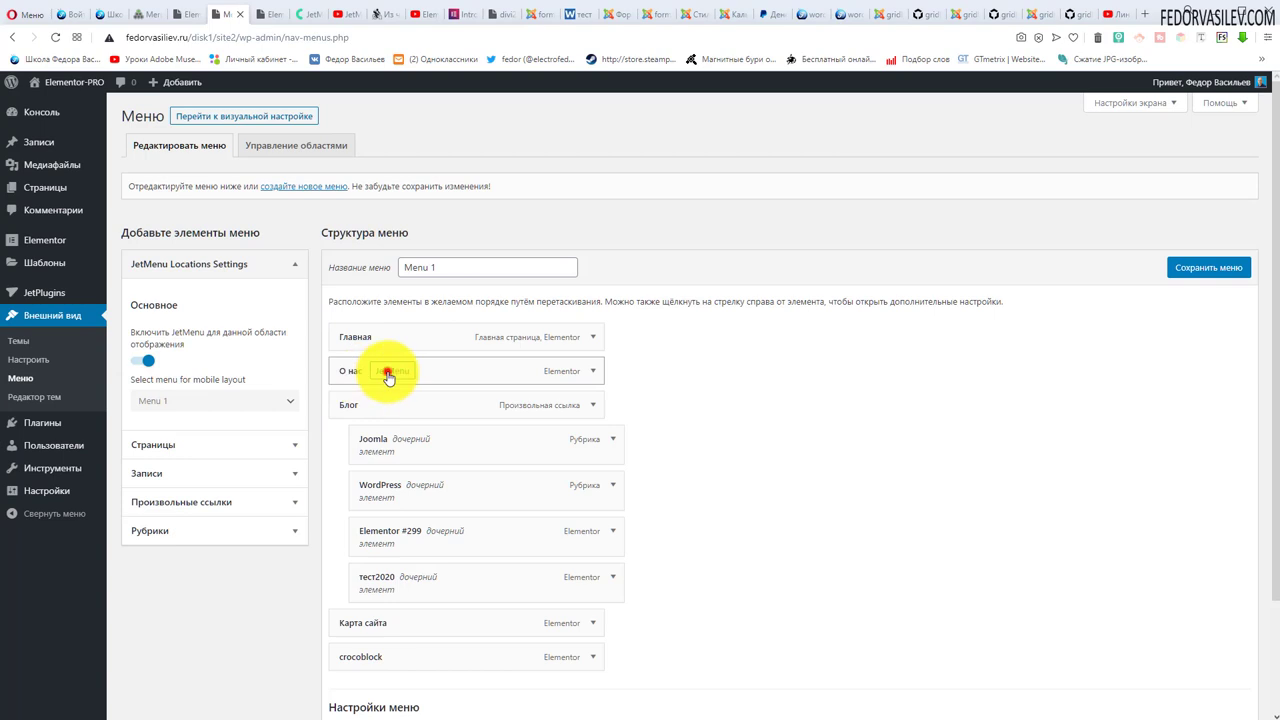
left_click(388, 373)
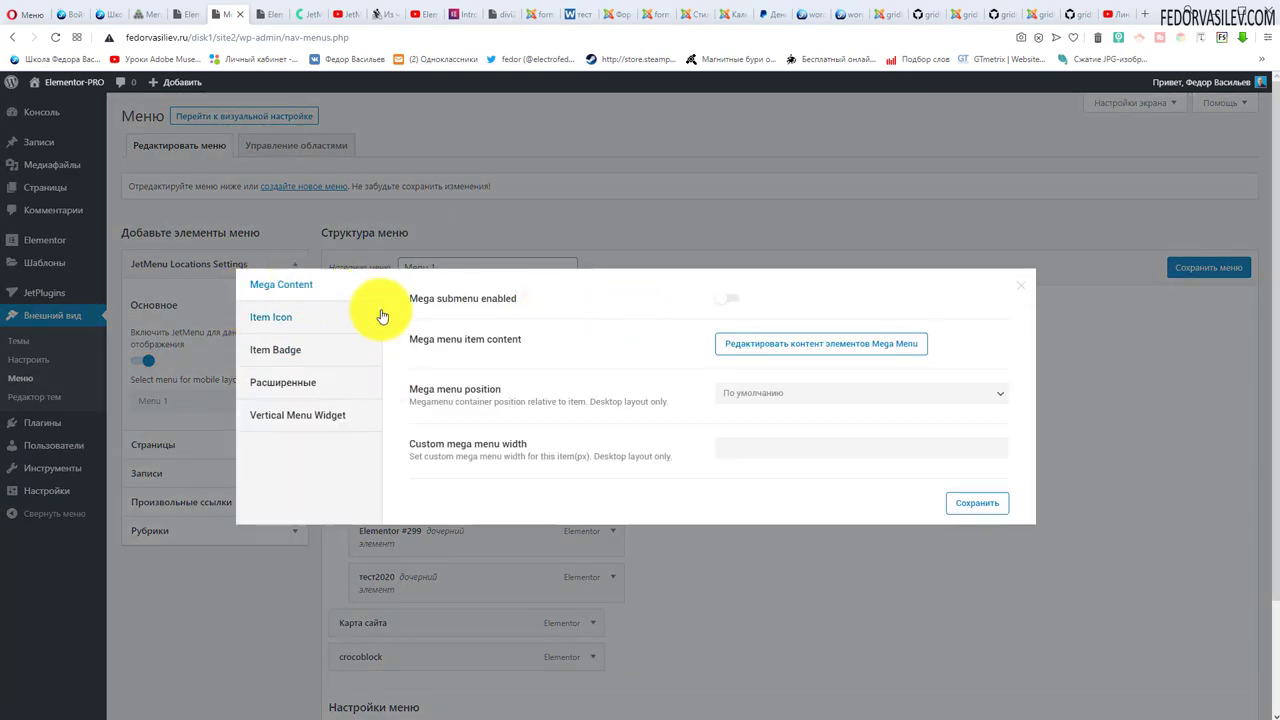
left_click(731, 300)
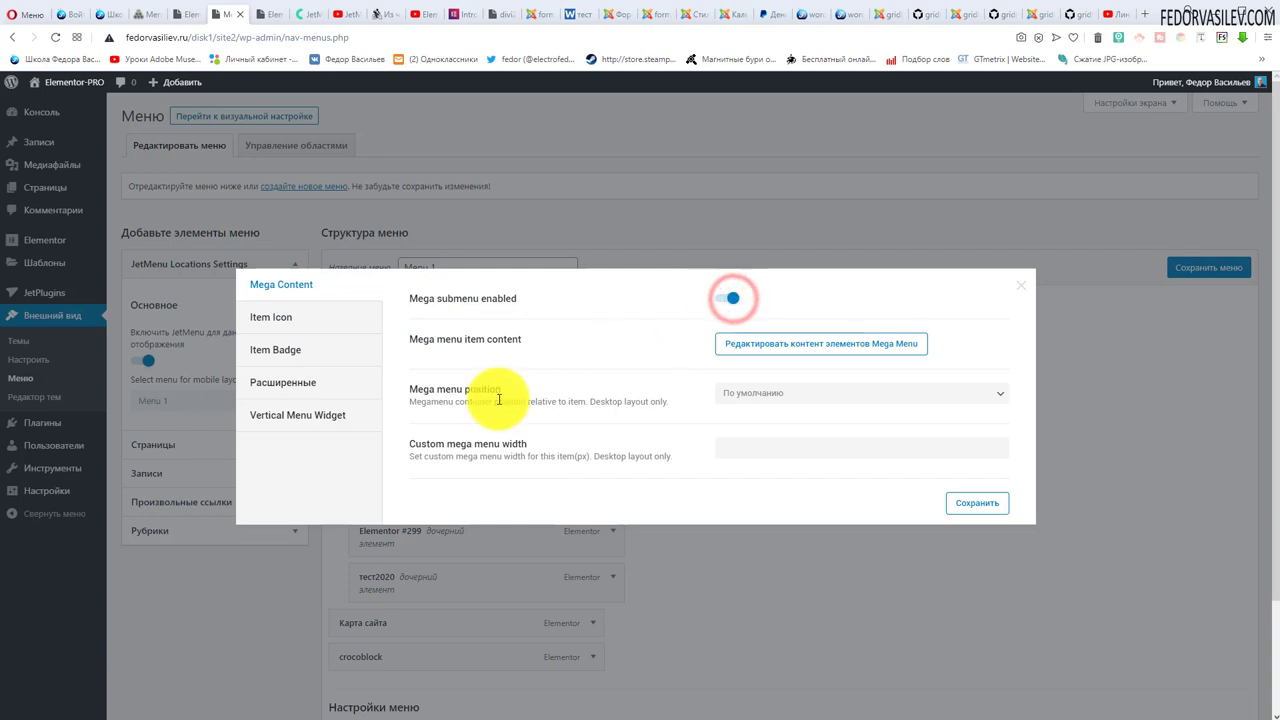
left_click(779, 350)
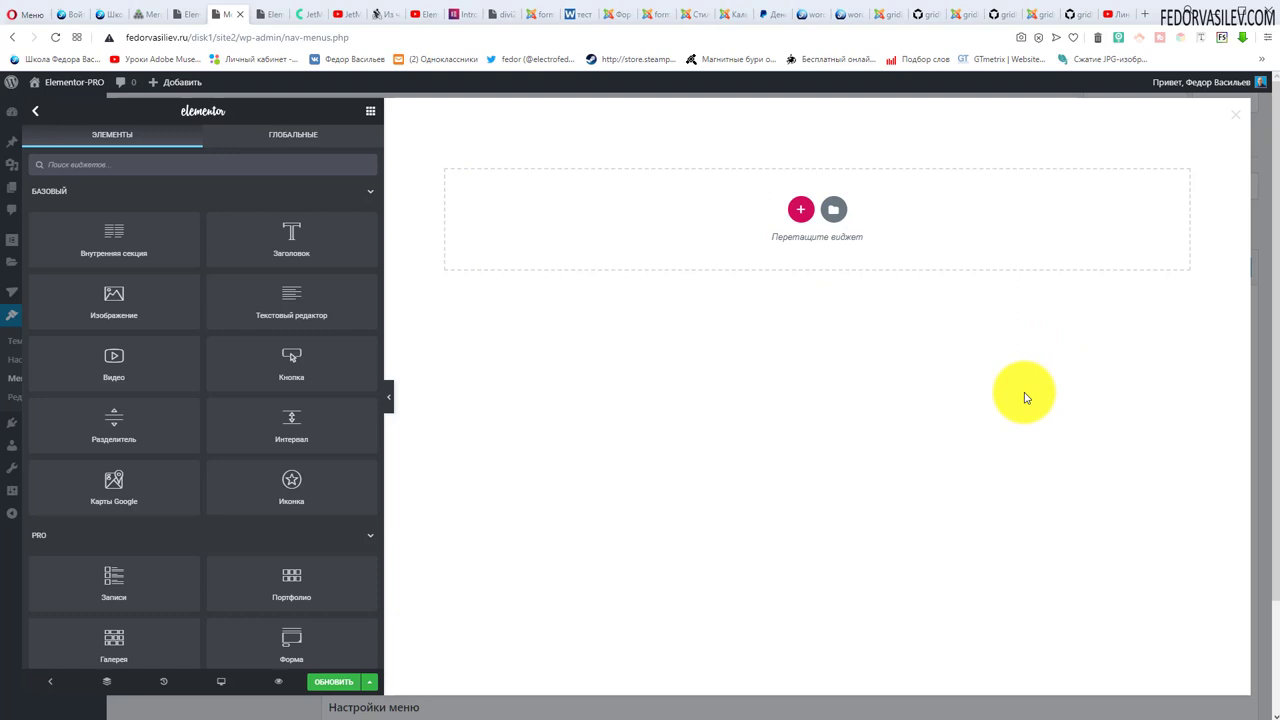
- Add a three-column section to the mega menu and give it a classic salmon-red background colour
left_click(801, 217)
left_click(759, 246)
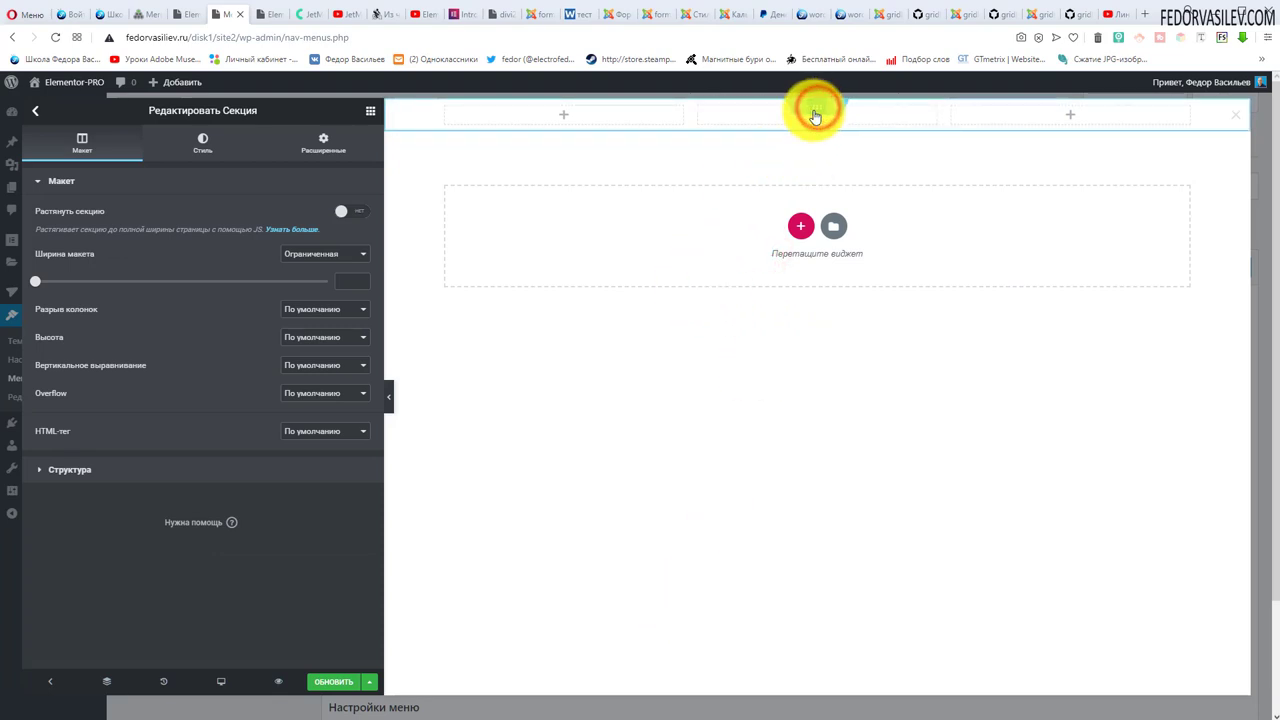
left_click(222, 145)
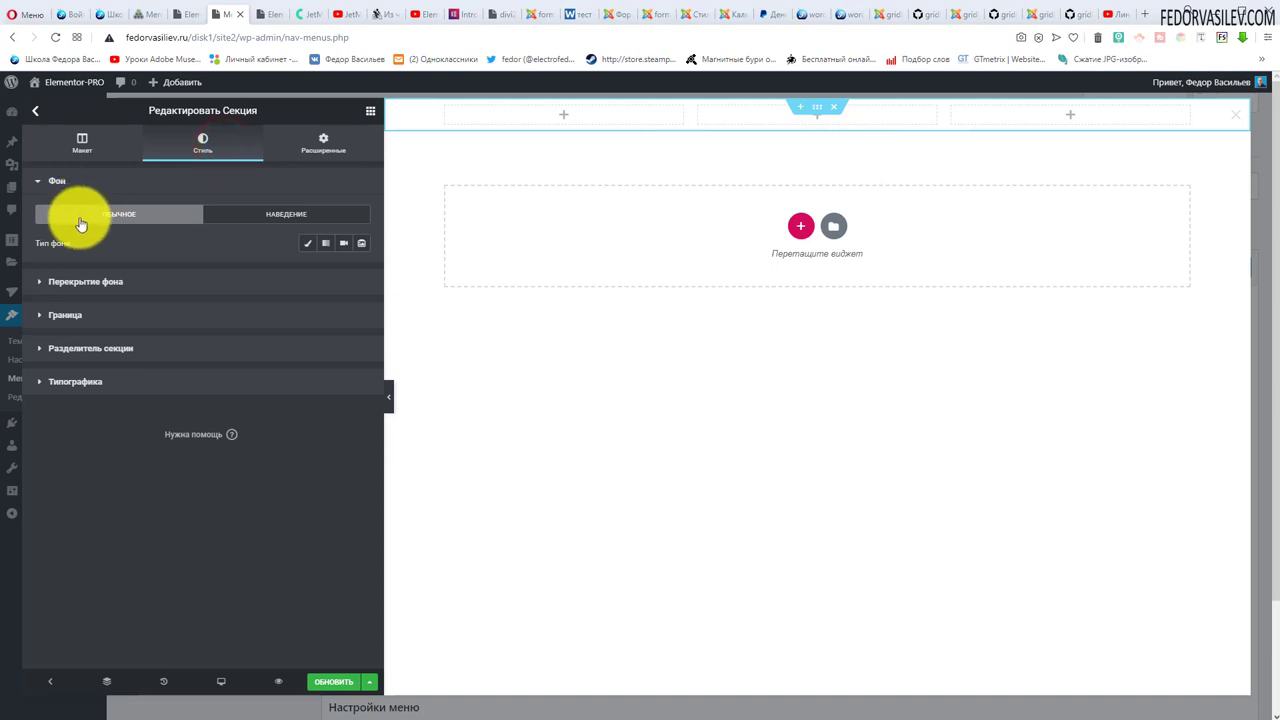
left_click(307, 243)
left_click(343, 270)
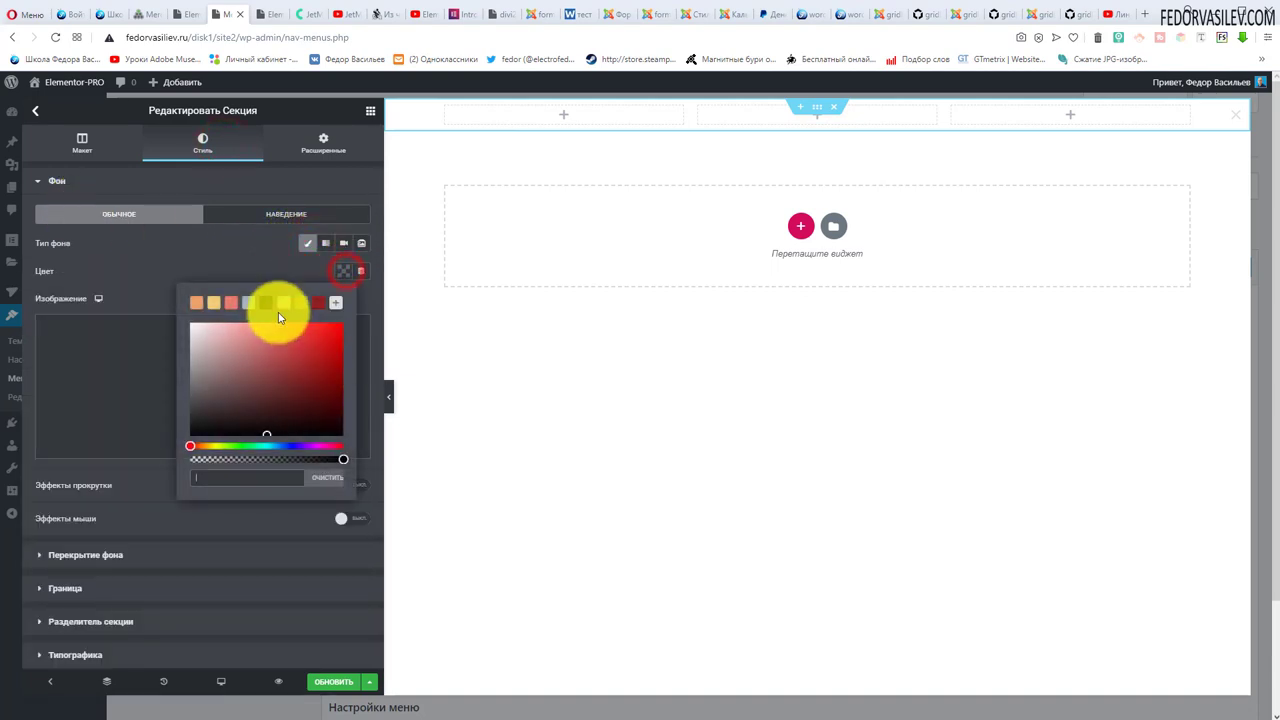
left_click(230, 302)
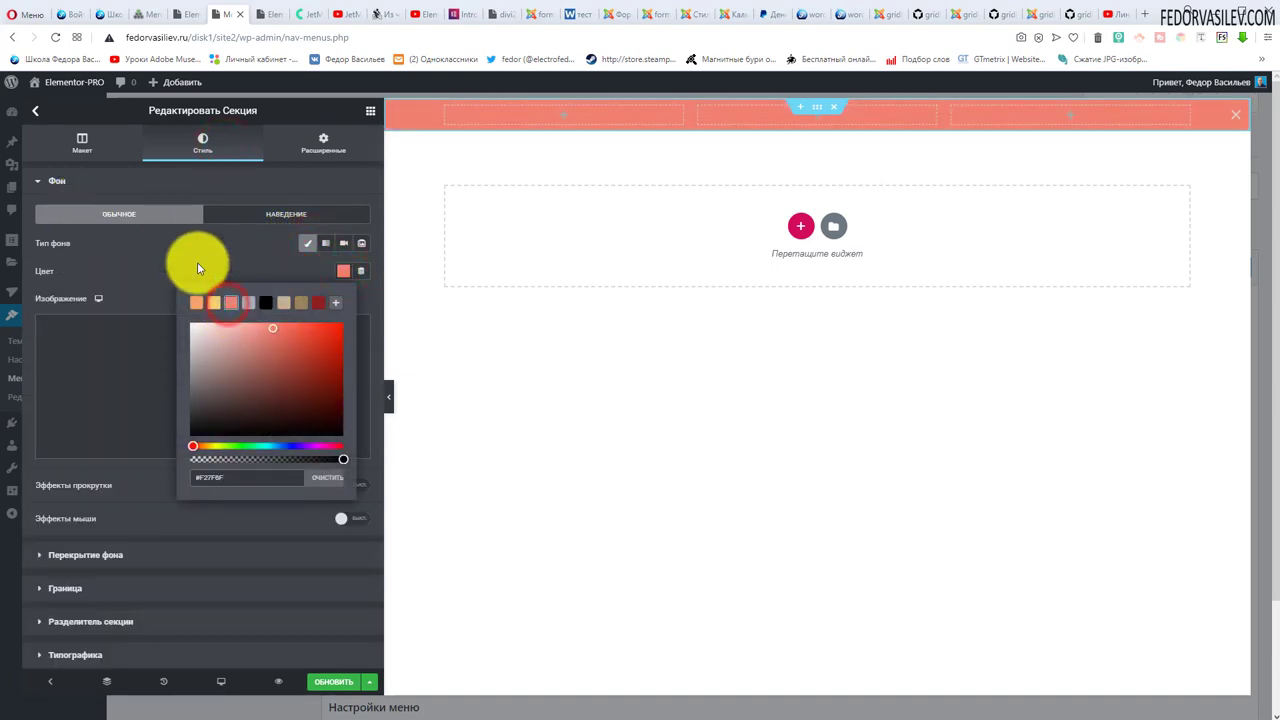
- Place an Изображение widget in the first column and insert the tiger photo from the media library
left_click(37, 112)
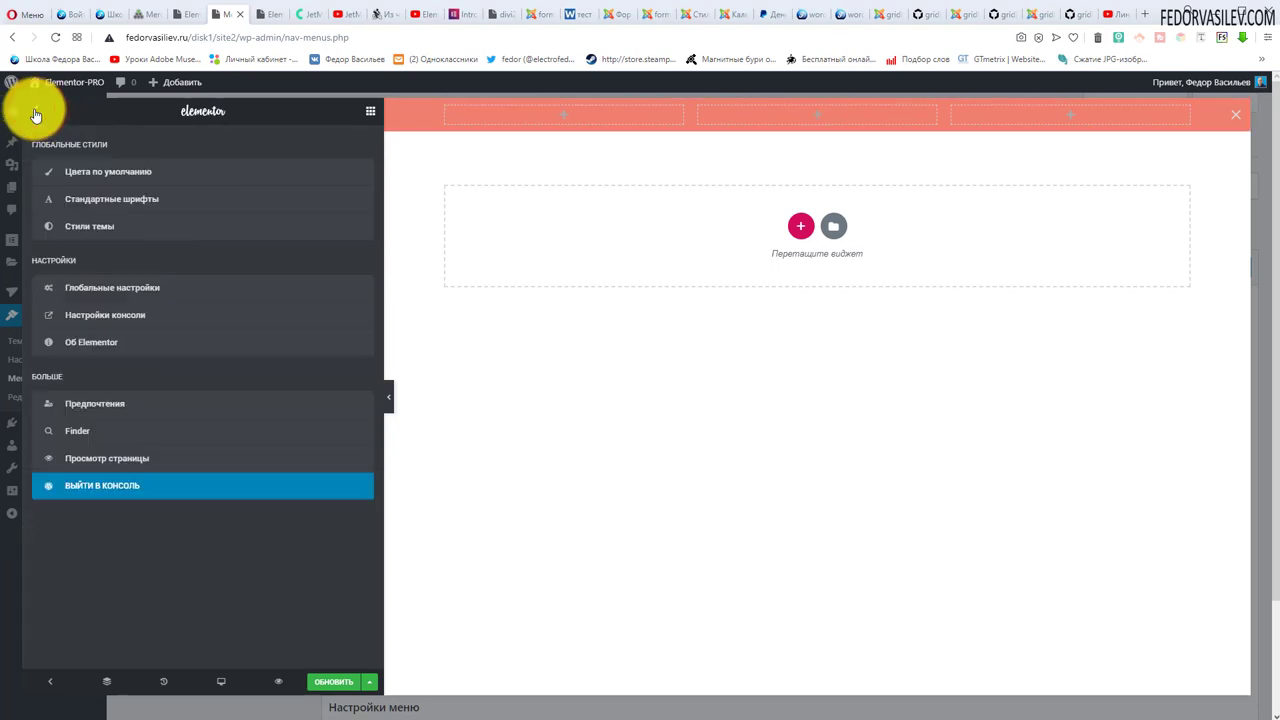
left_click(35, 114)
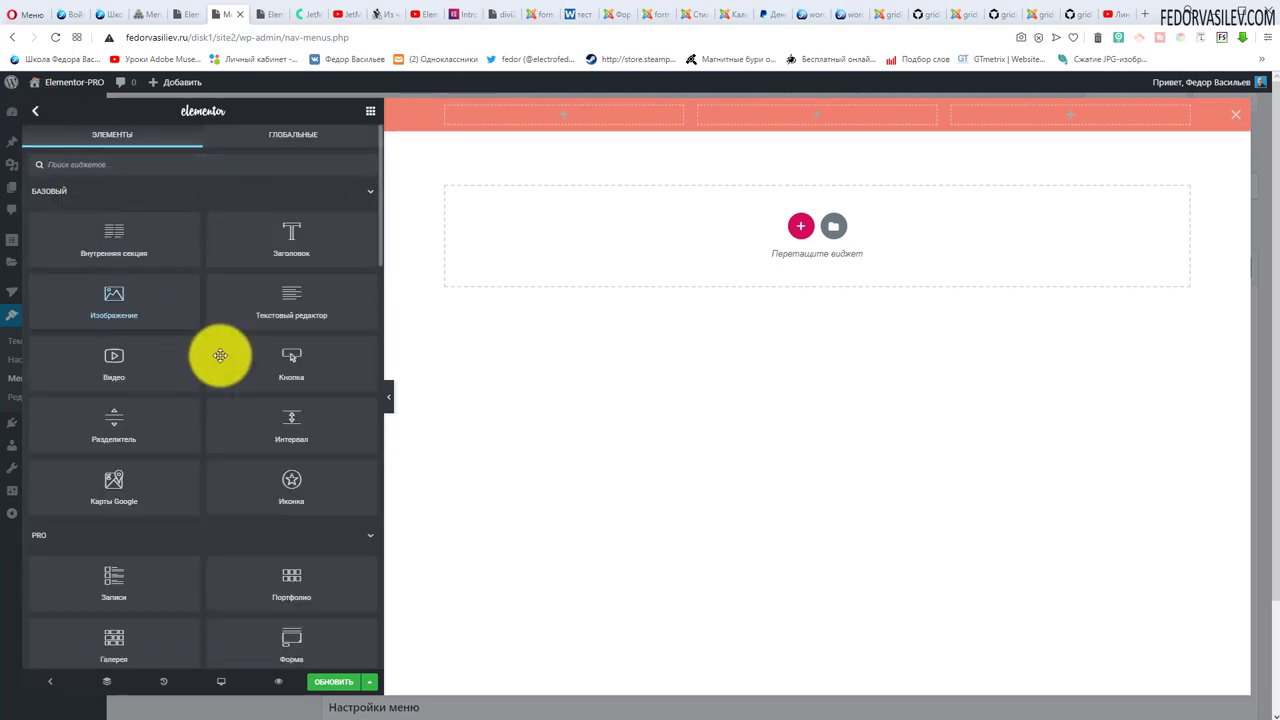
left_click_drag(114, 300, 563, 125)
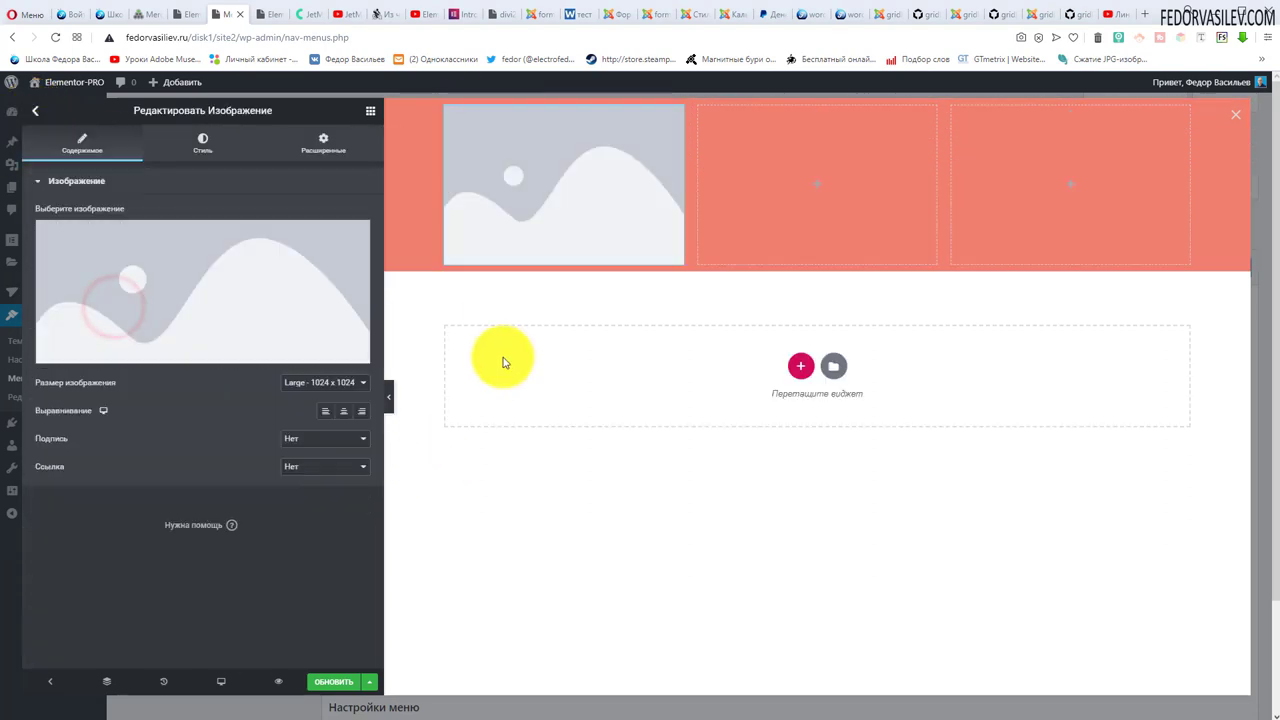
left_click(212, 307)
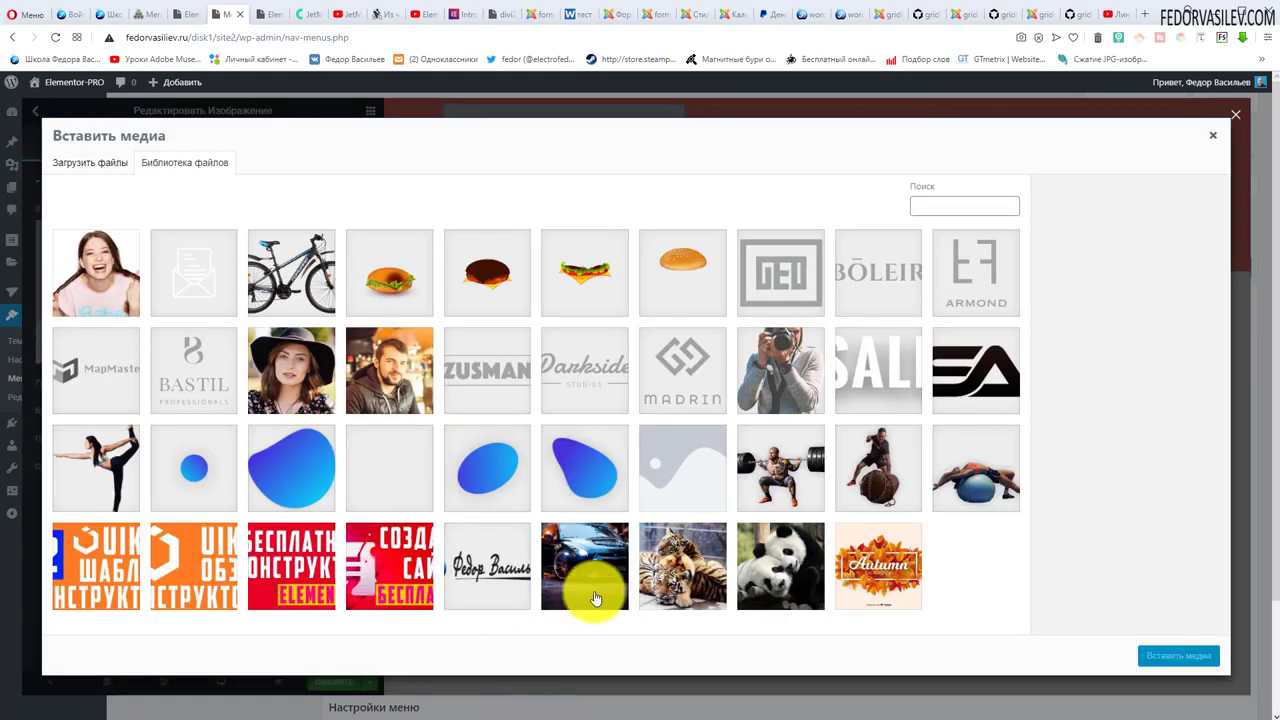
left_click(660, 566)
left_click(1150, 656)
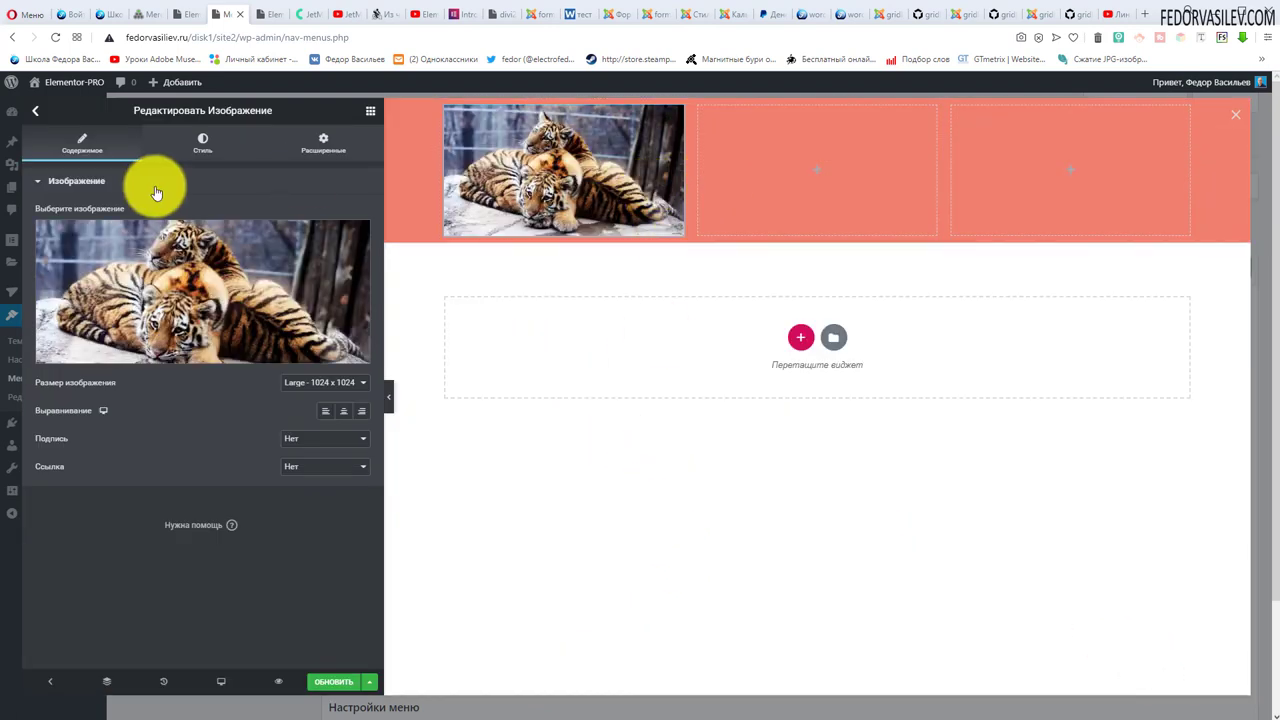
- Place a Флип-бокс widget in the second column of the mega menu section
left_click(38, 117)
left_click(38, 117)
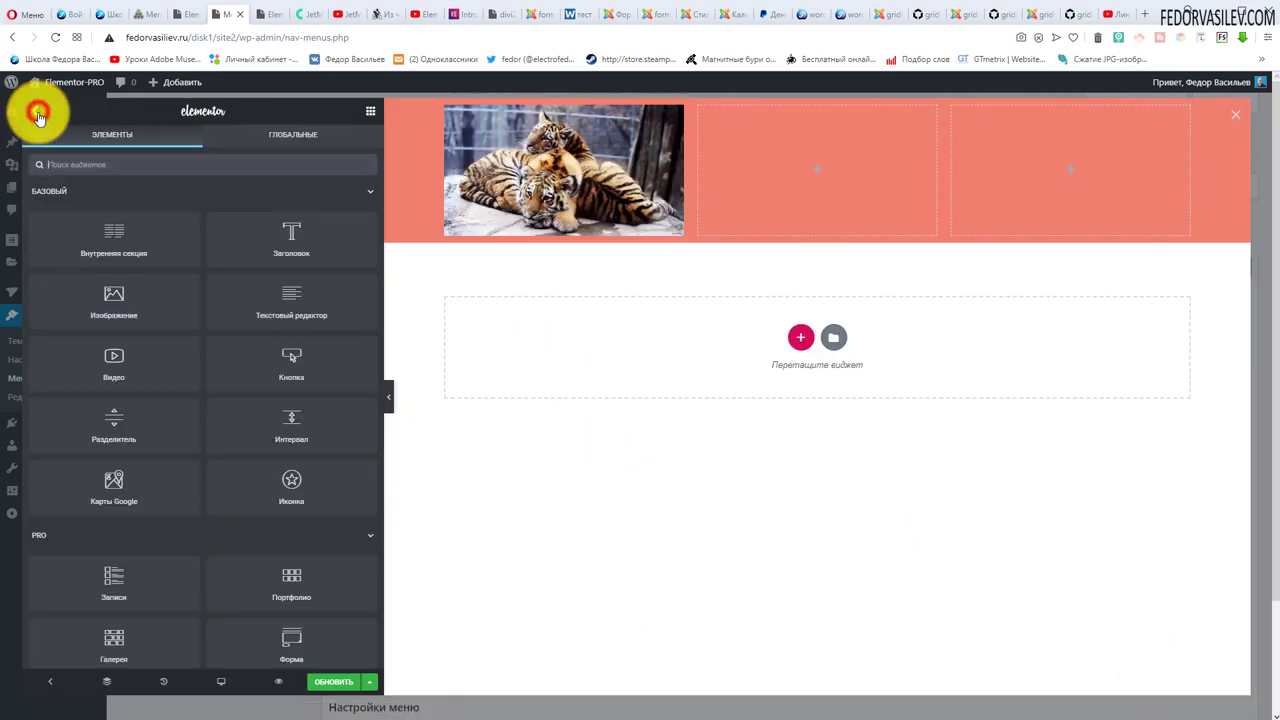
scroll(213, 356, "down", 4)
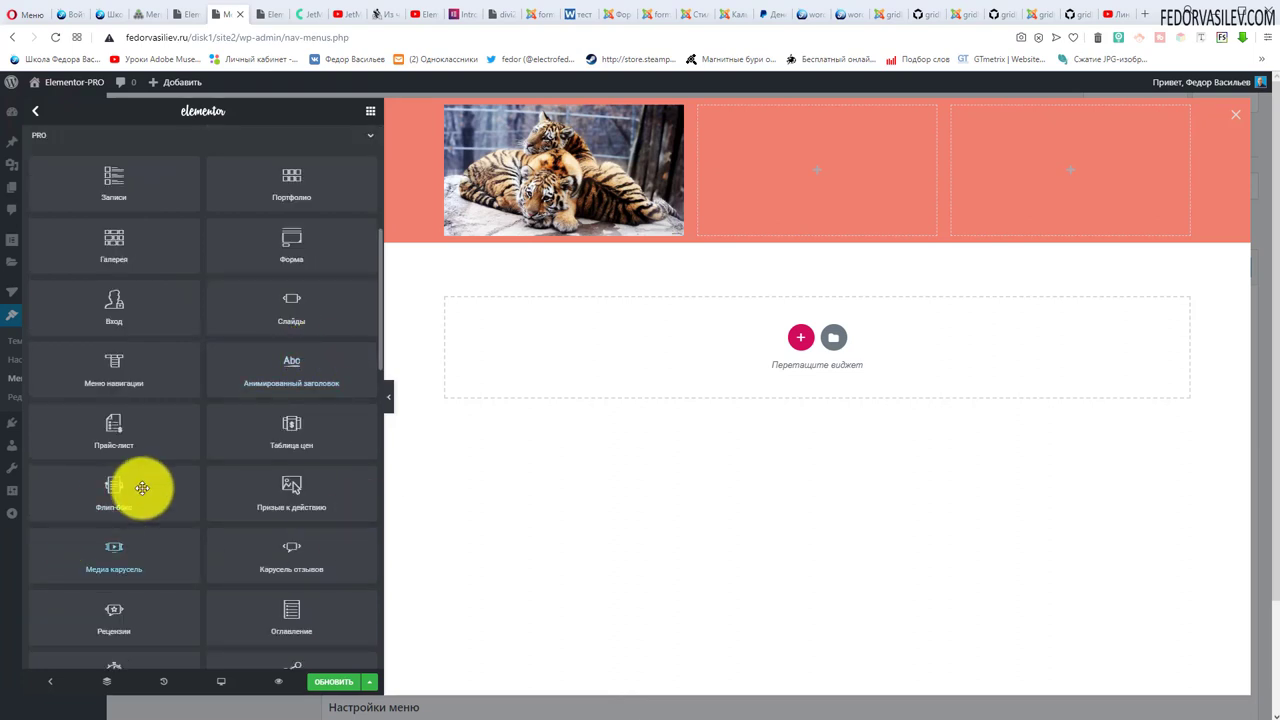
left_click_drag(137, 486, 780, 165)
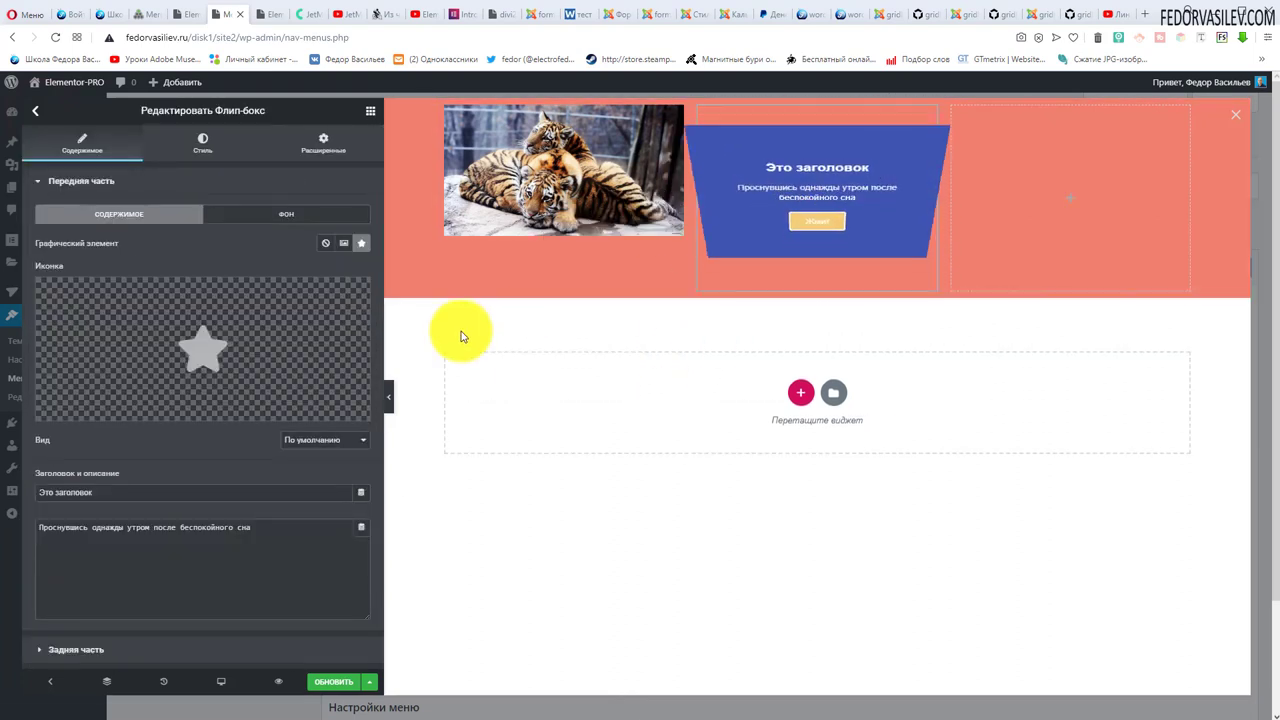
- Place a Видео widget in the third column of the mega menu section
left_click(41, 111)
left_click(40, 112)
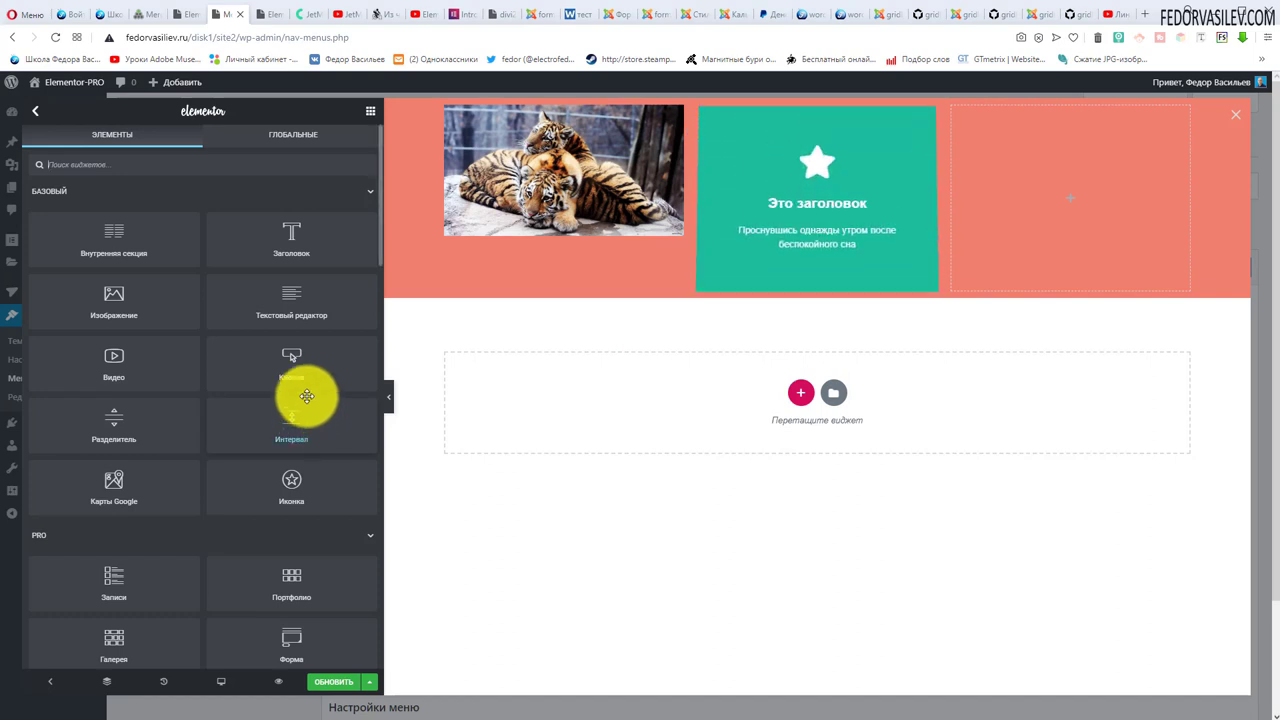
left_click_drag(125, 360, 1040, 168)
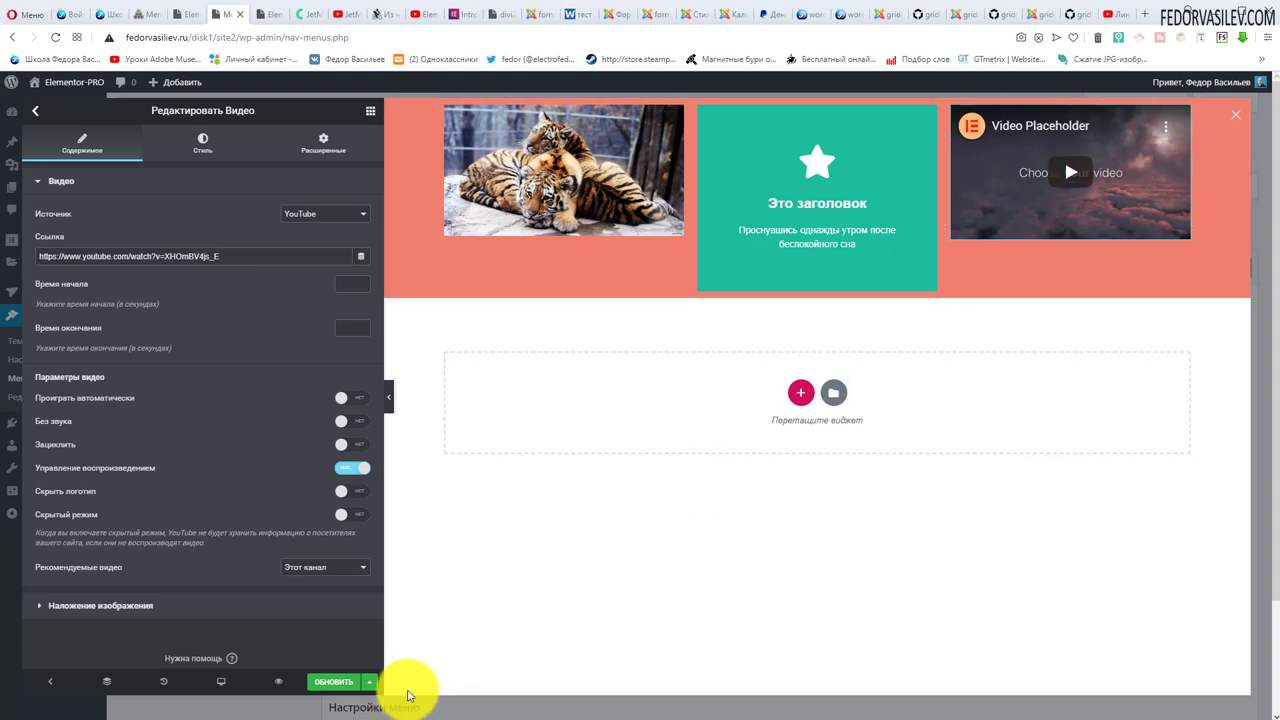
- Update the mega menu content, close its editor and save the "О нас" item settings
left_click(322, 681)
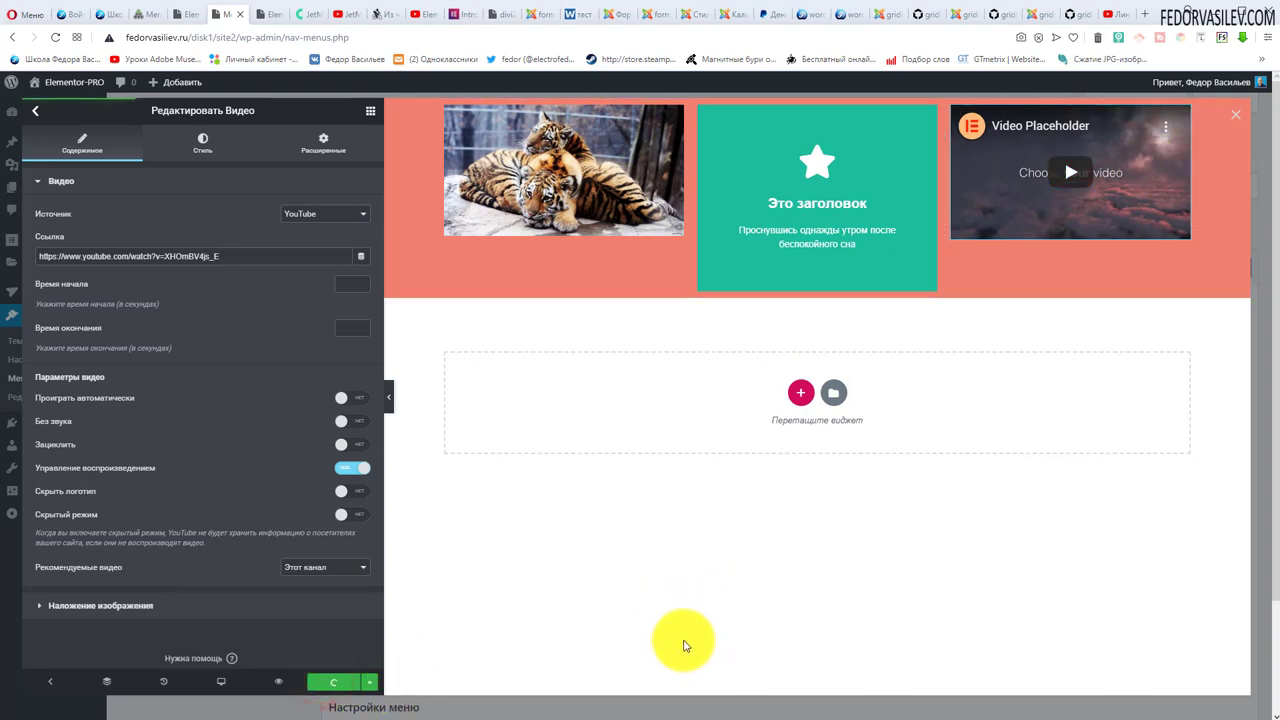
left_click(680, 630)
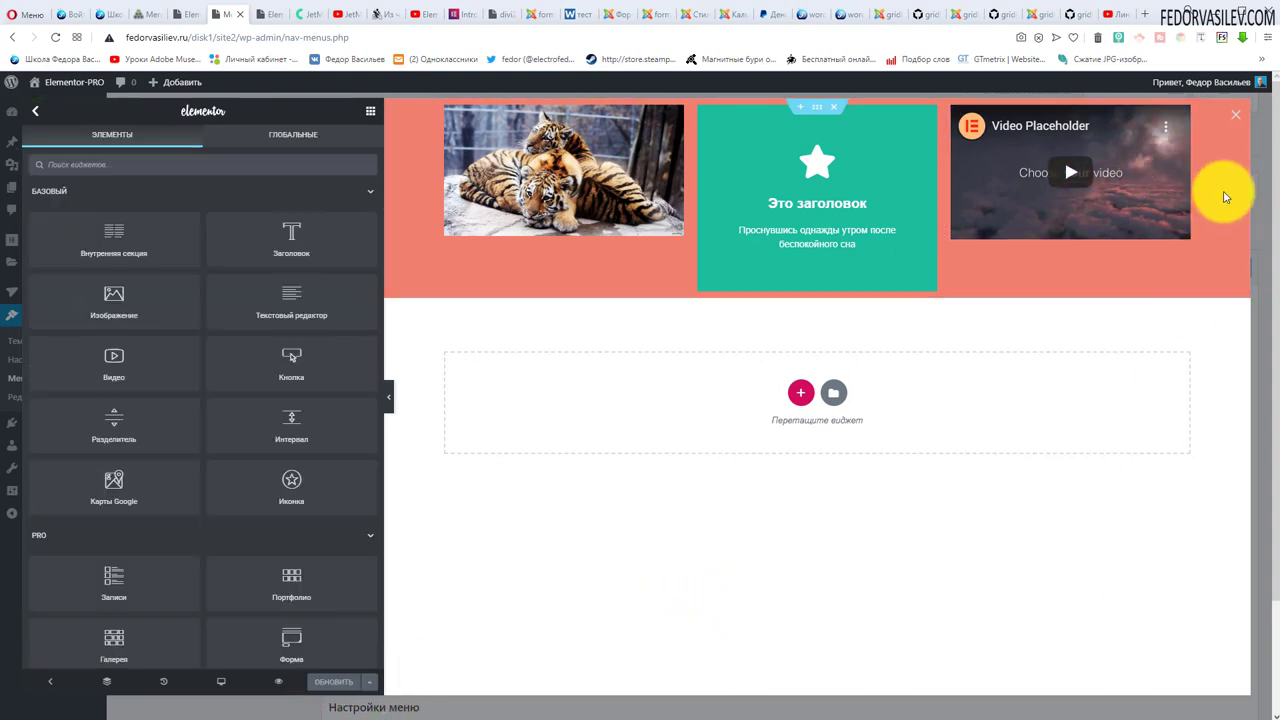
left_click(1237, 118)
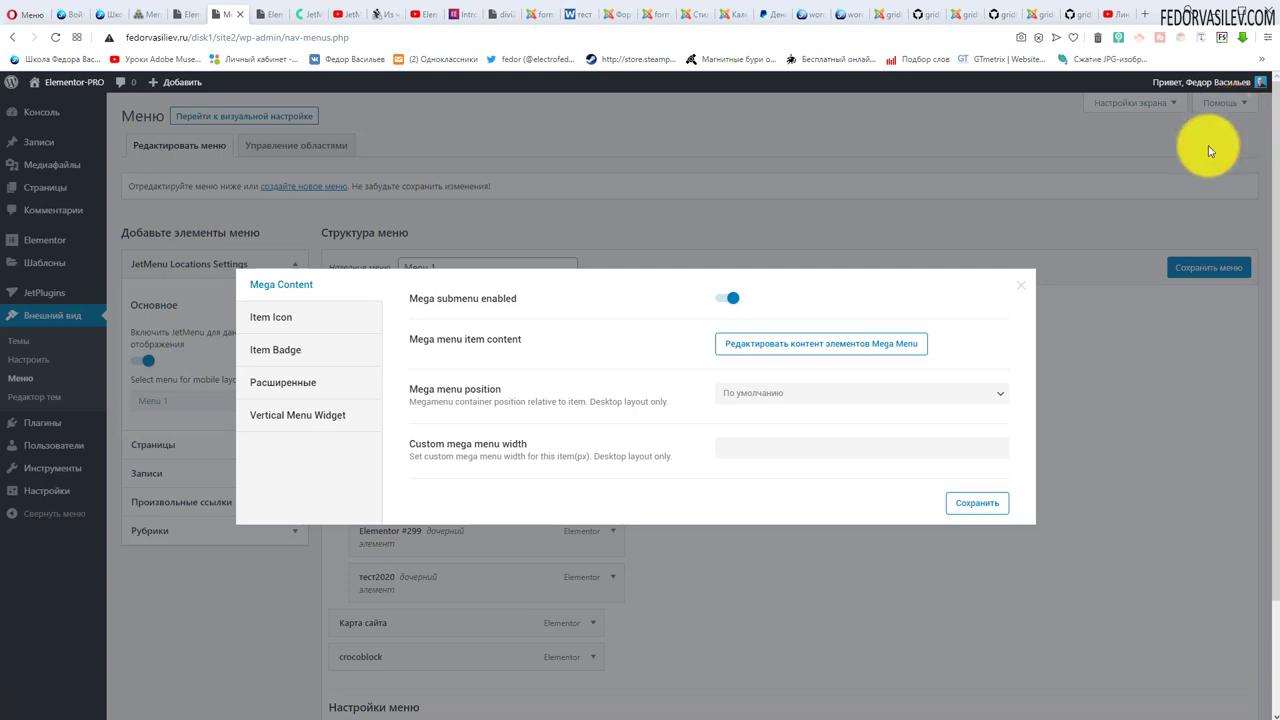
left_click(974, 505)
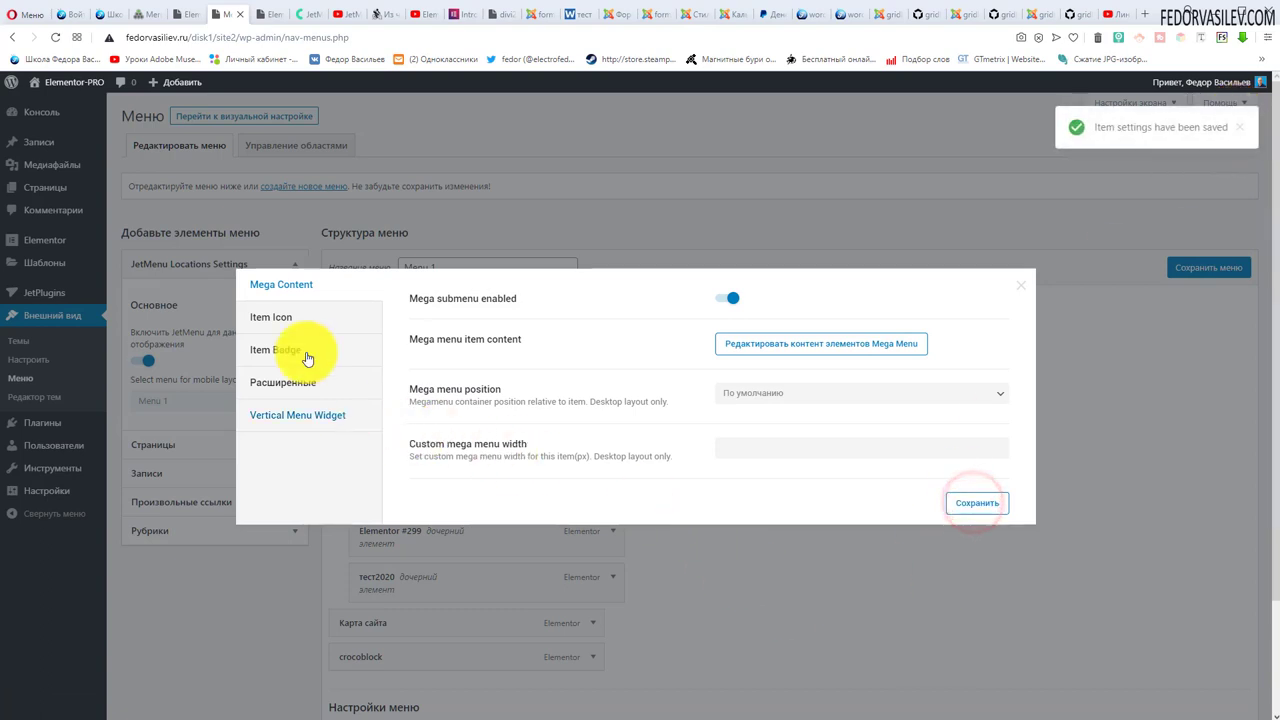
- Reload the front page and check the "О нас" mega menu, playing and pausing its video and viewing the flip box
left_click(263, 15)
left_click(55, 37)
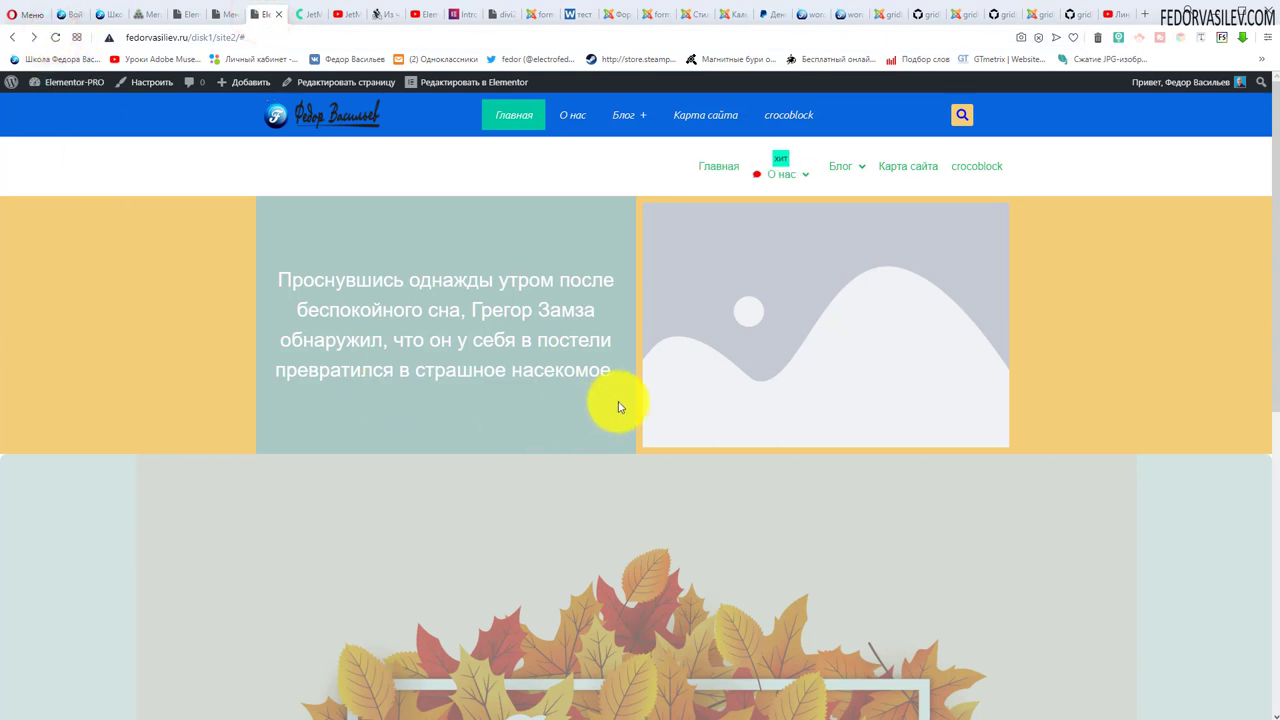
mouse_move(775, 165)
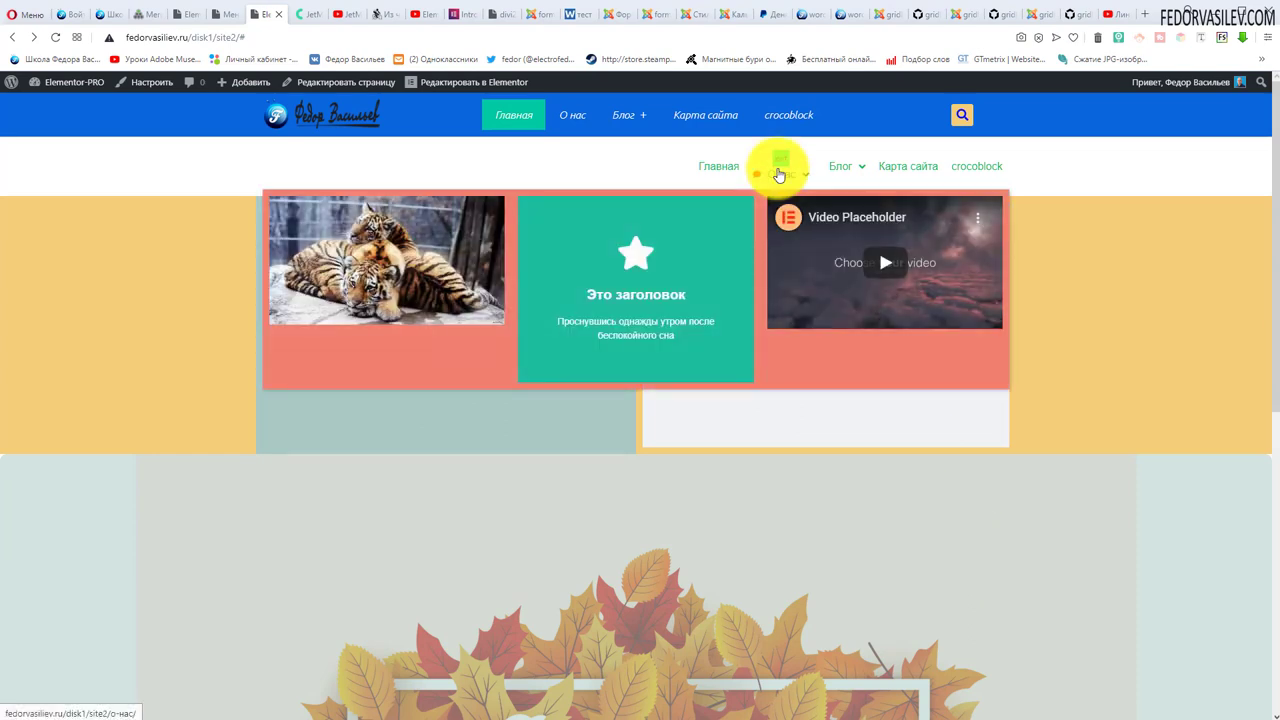
left_click(870, 265)
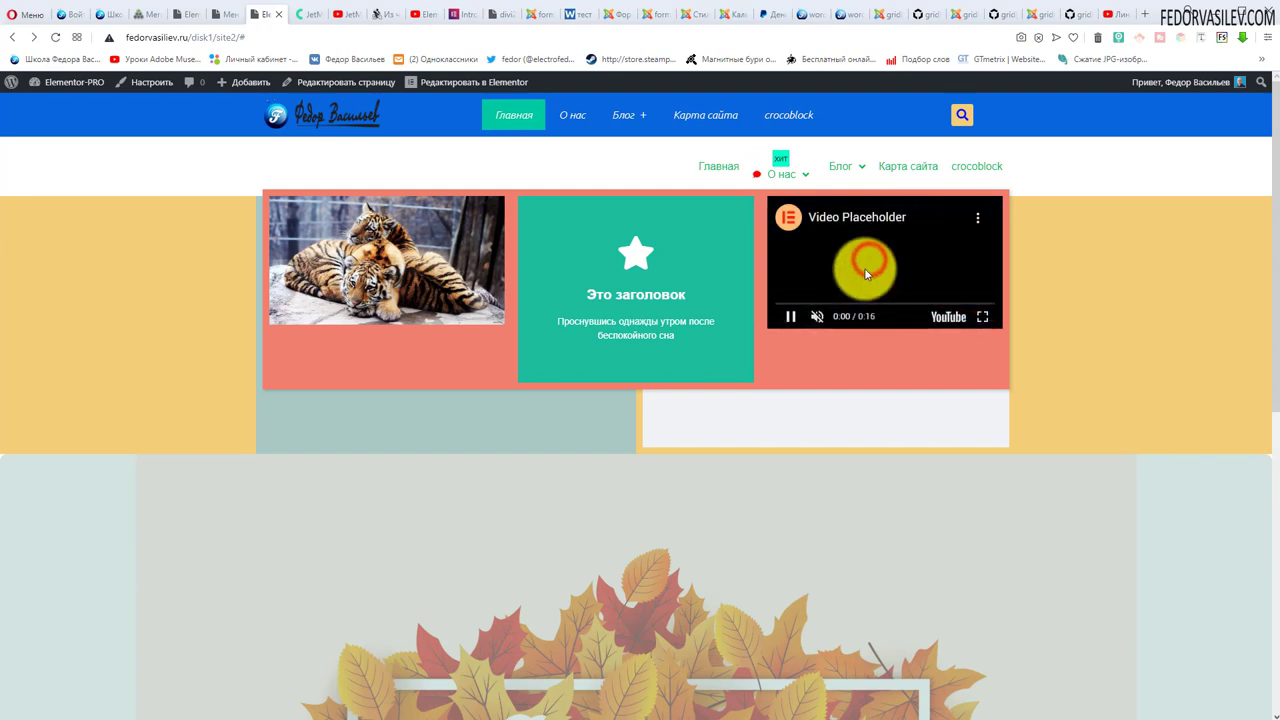
left_click(789, 320)
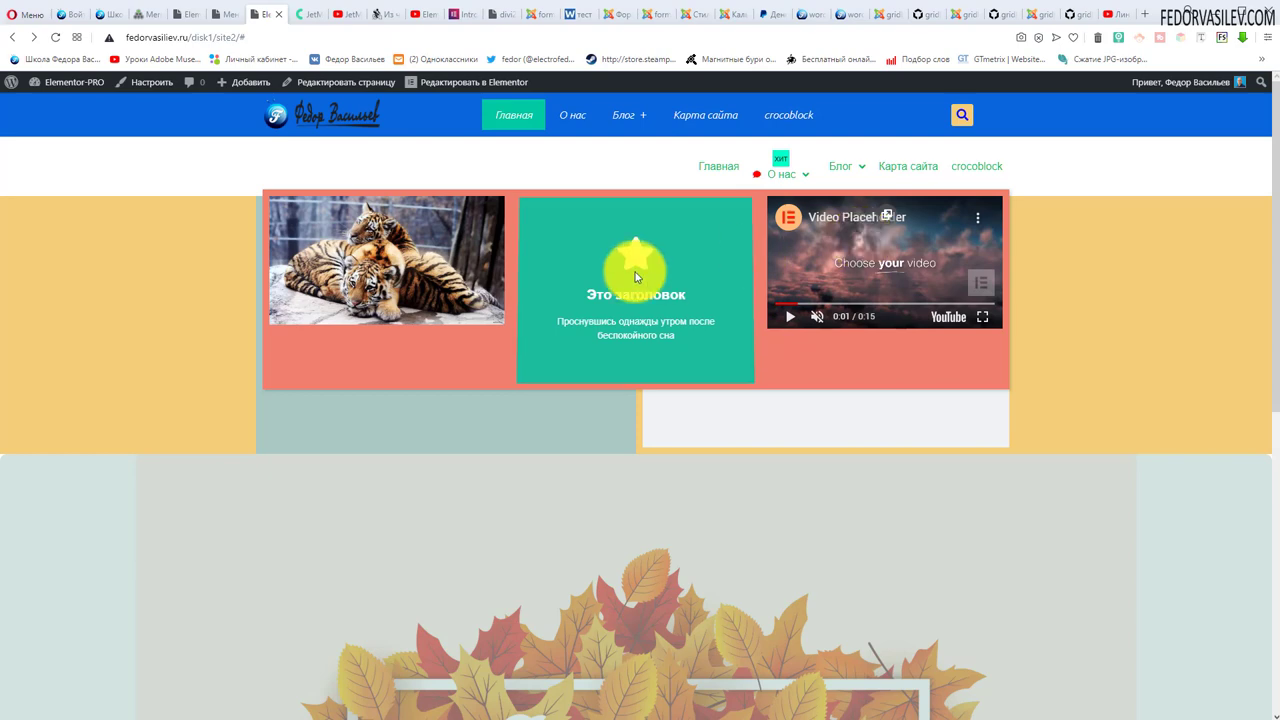
mouse_move(636, 277)
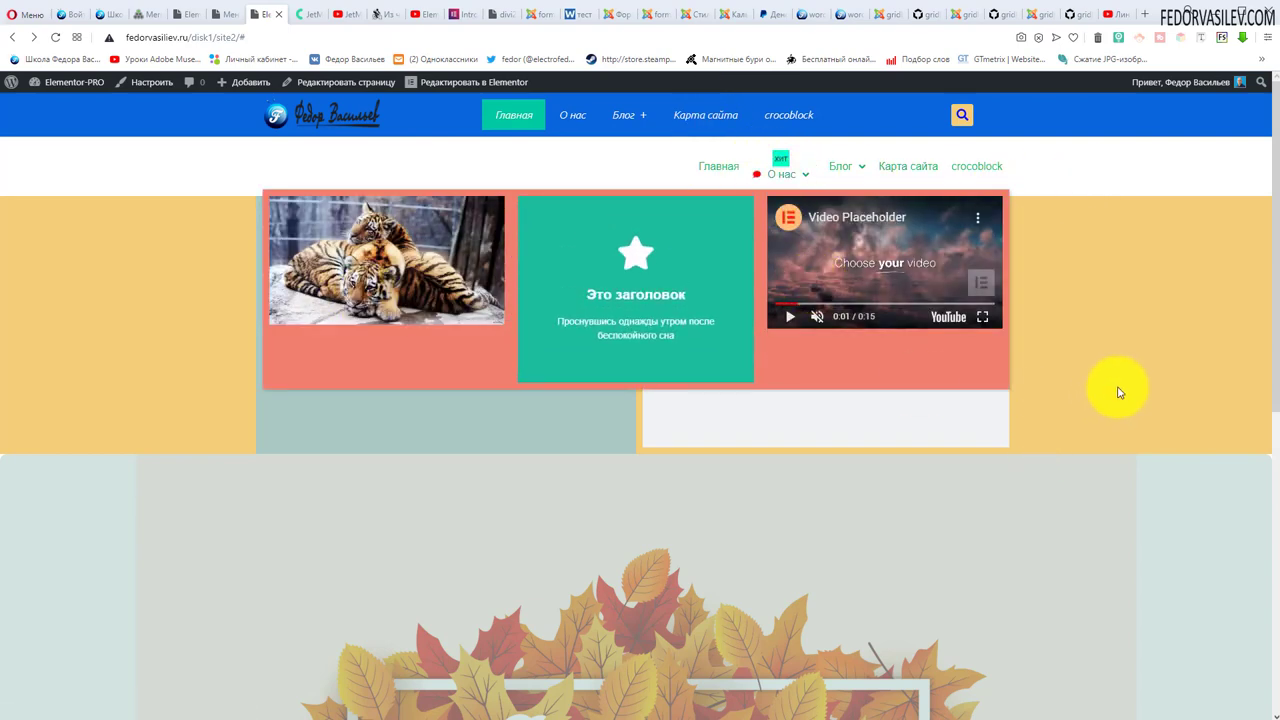
- Inspect the front page in the Galaxy S5 mobile view, try the "О нас" item there and close the developer tools
right_click(1056, 398)
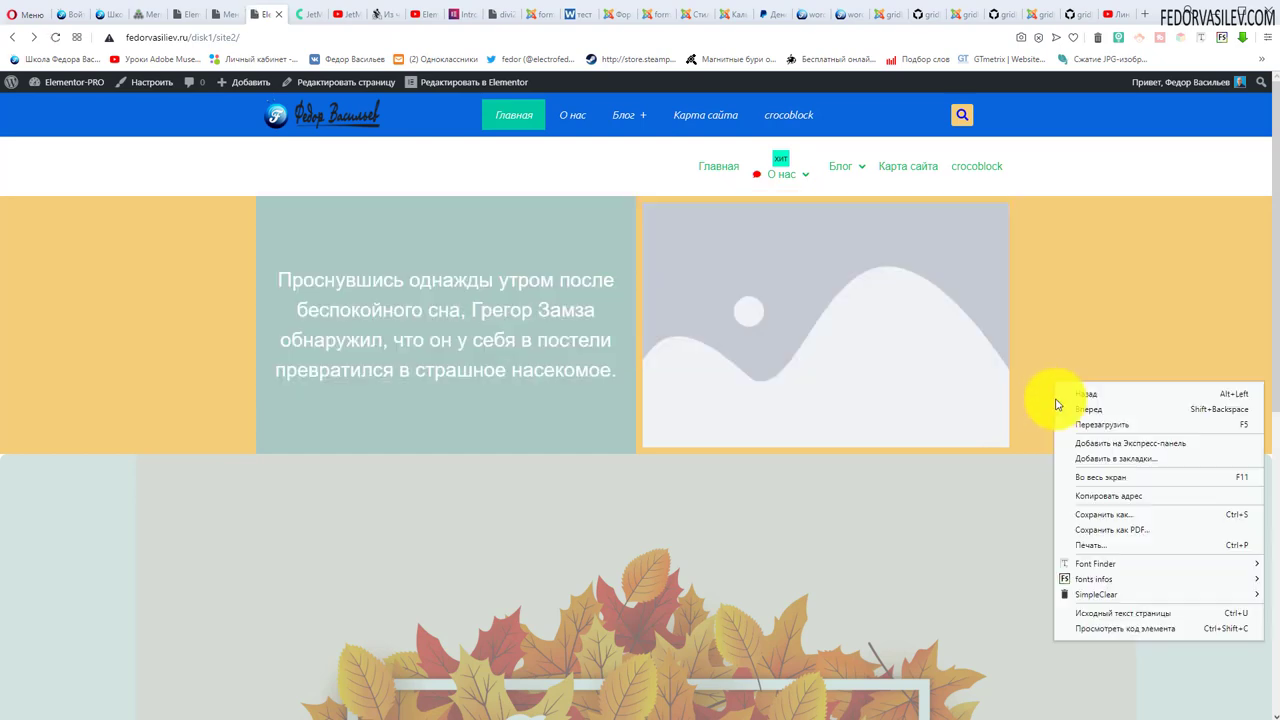
left_click(1100, 628)
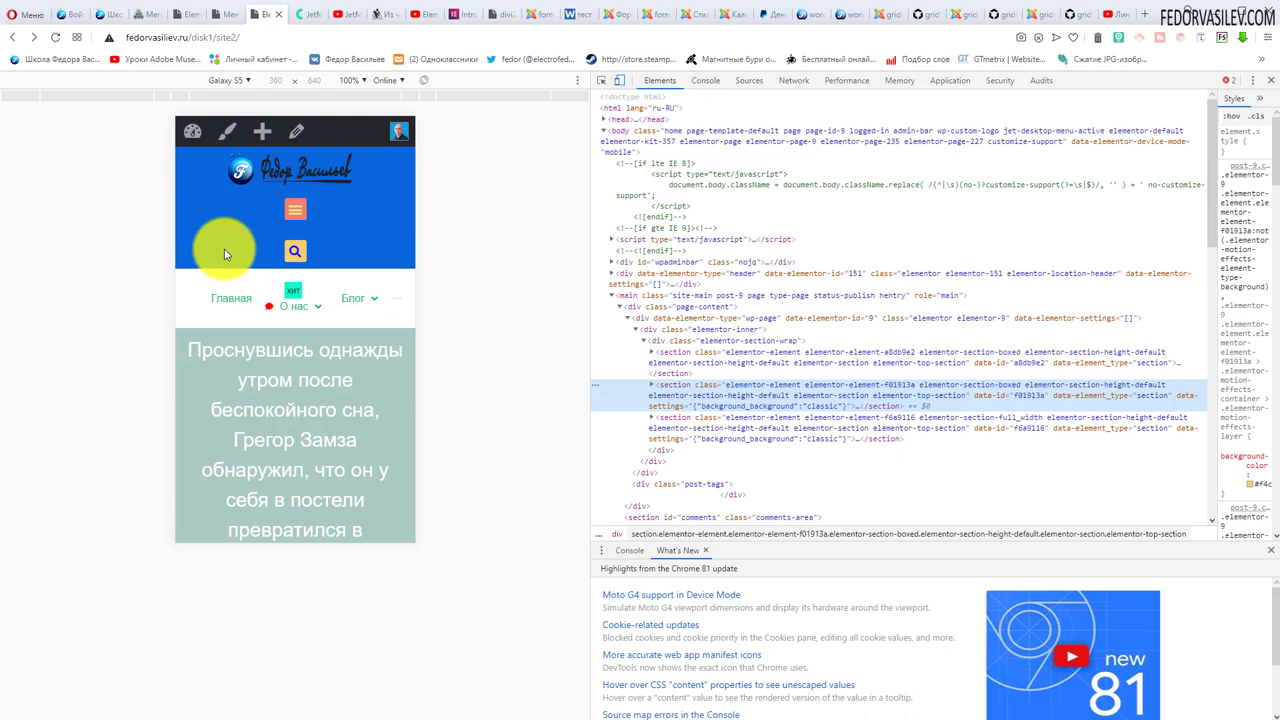
left_click(318, 307)
scroll(290, 270, "down", 1)
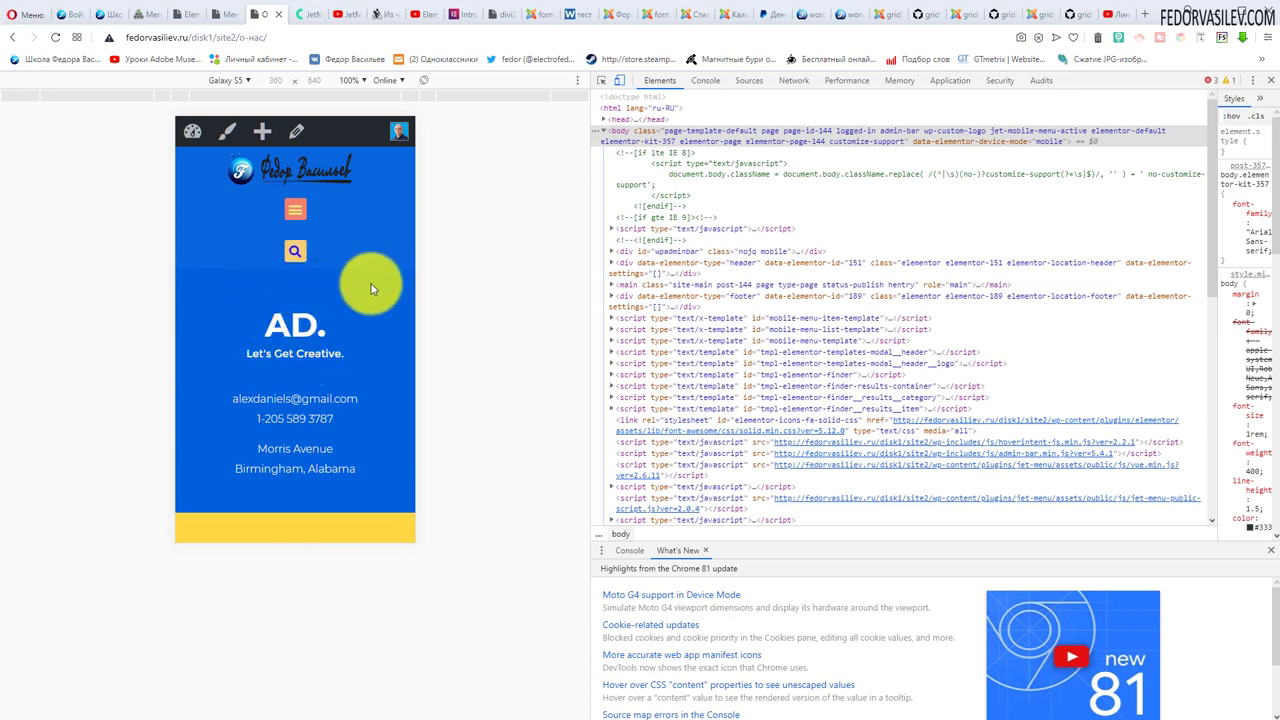
left_click(1271, 80)
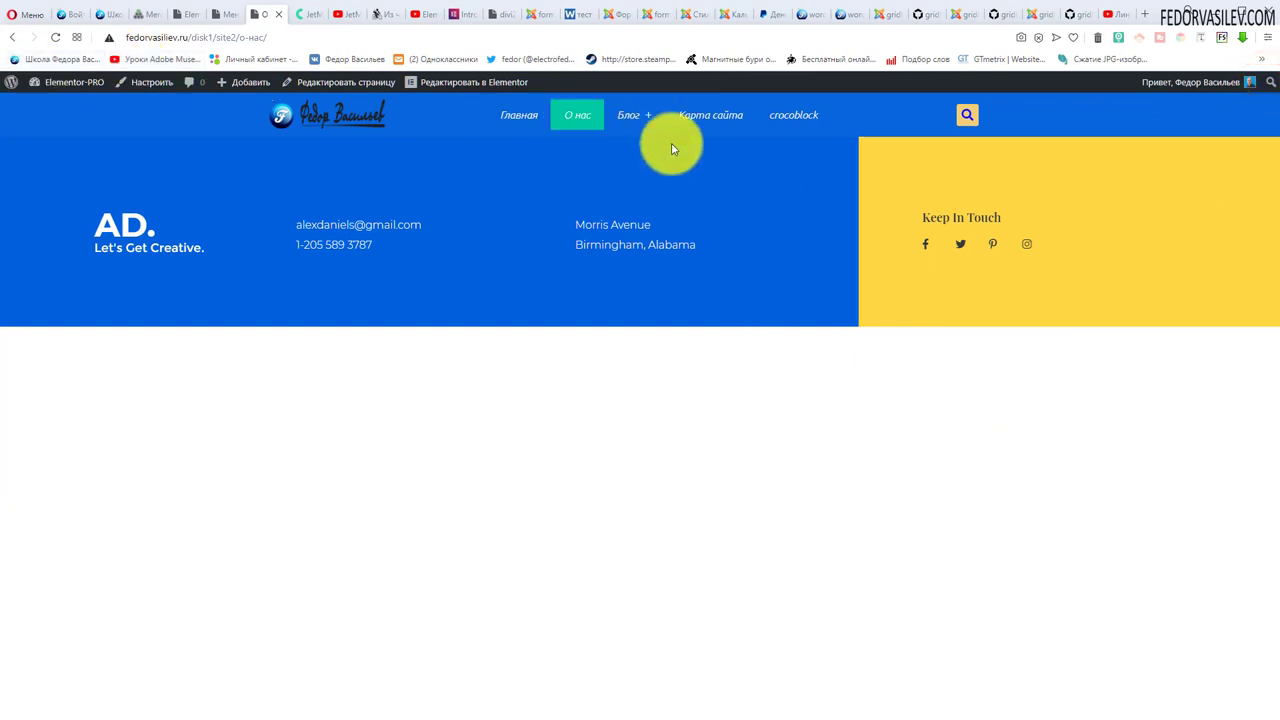
- Check the Блог submenu in the desktop header, return to the front page and view the "О нас" mega menu
mouse_move(635, 114)
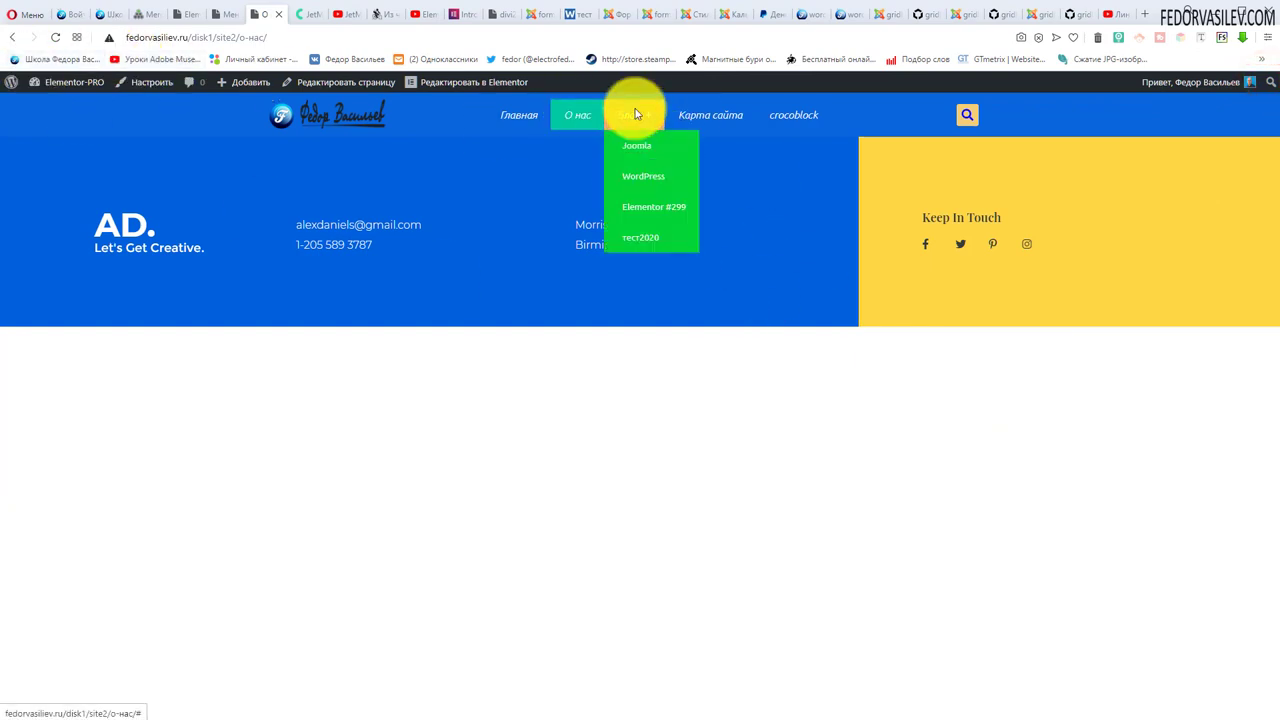
left_click(15, 37)
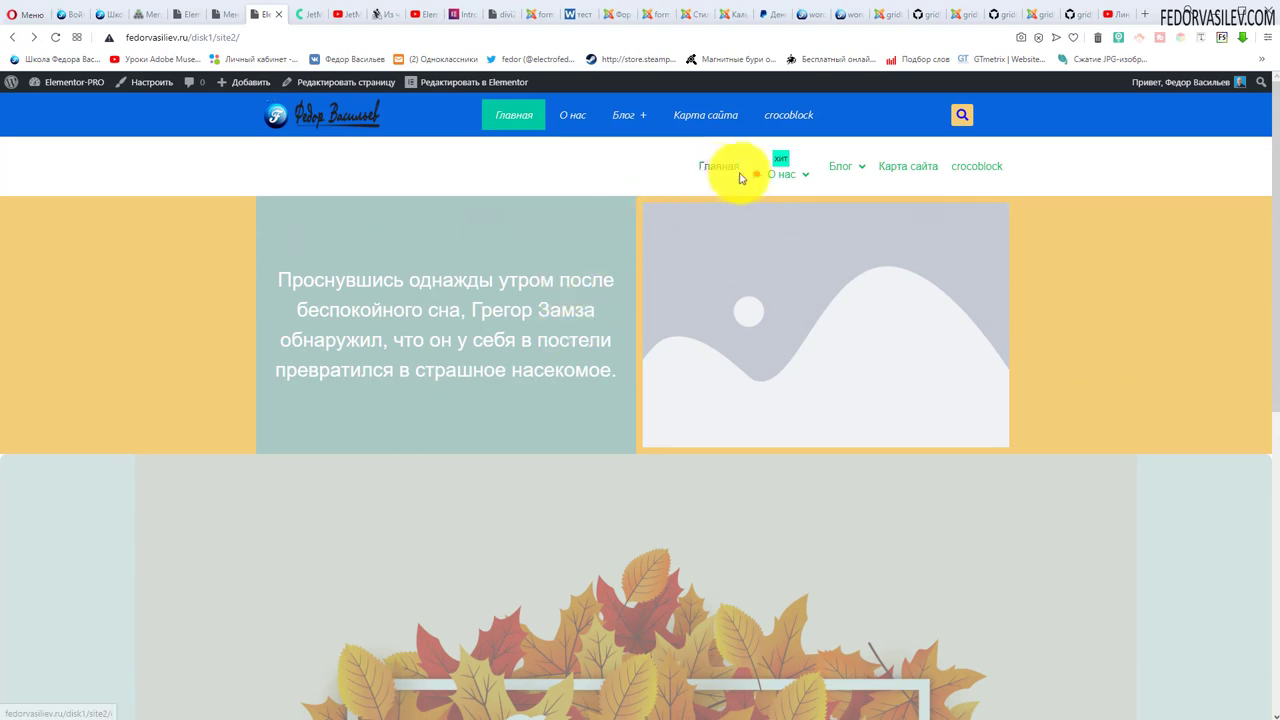
mouse_move(768, 177)
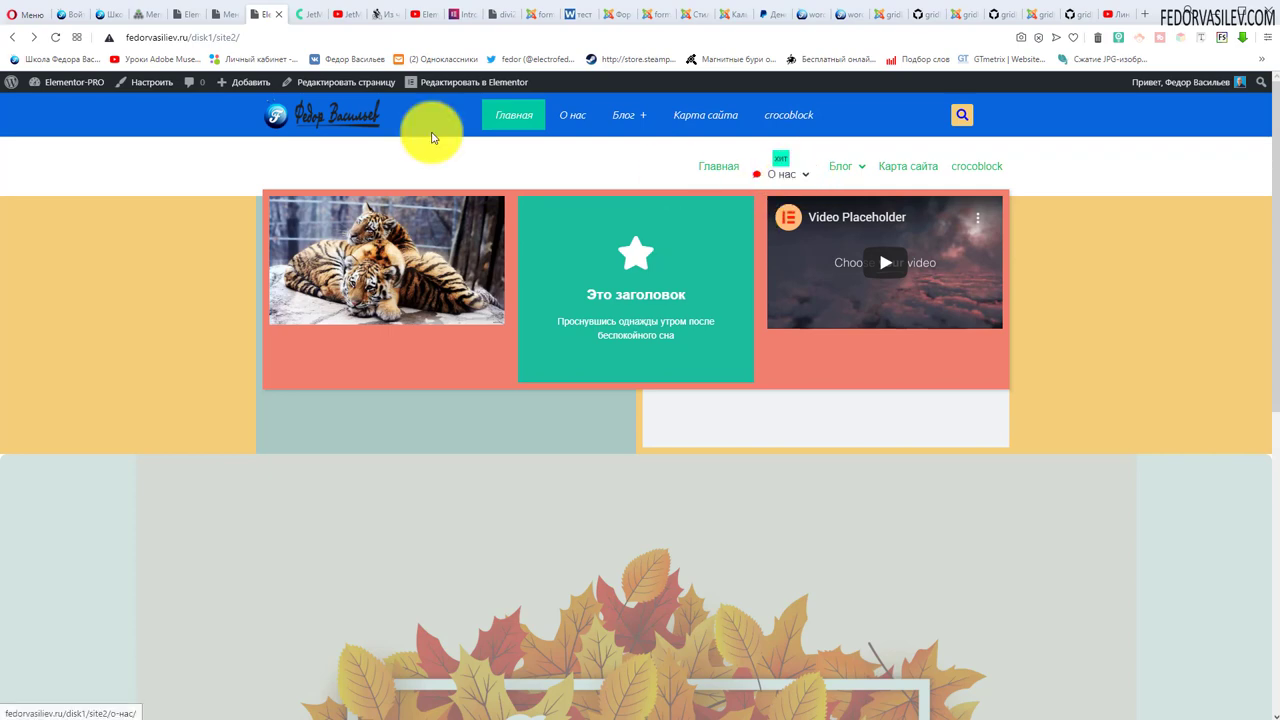
- Close the item's JetMenu settings on the WordPress menu editing page and open the Произвольные ссылки form at its link text
left_click(224, 14)
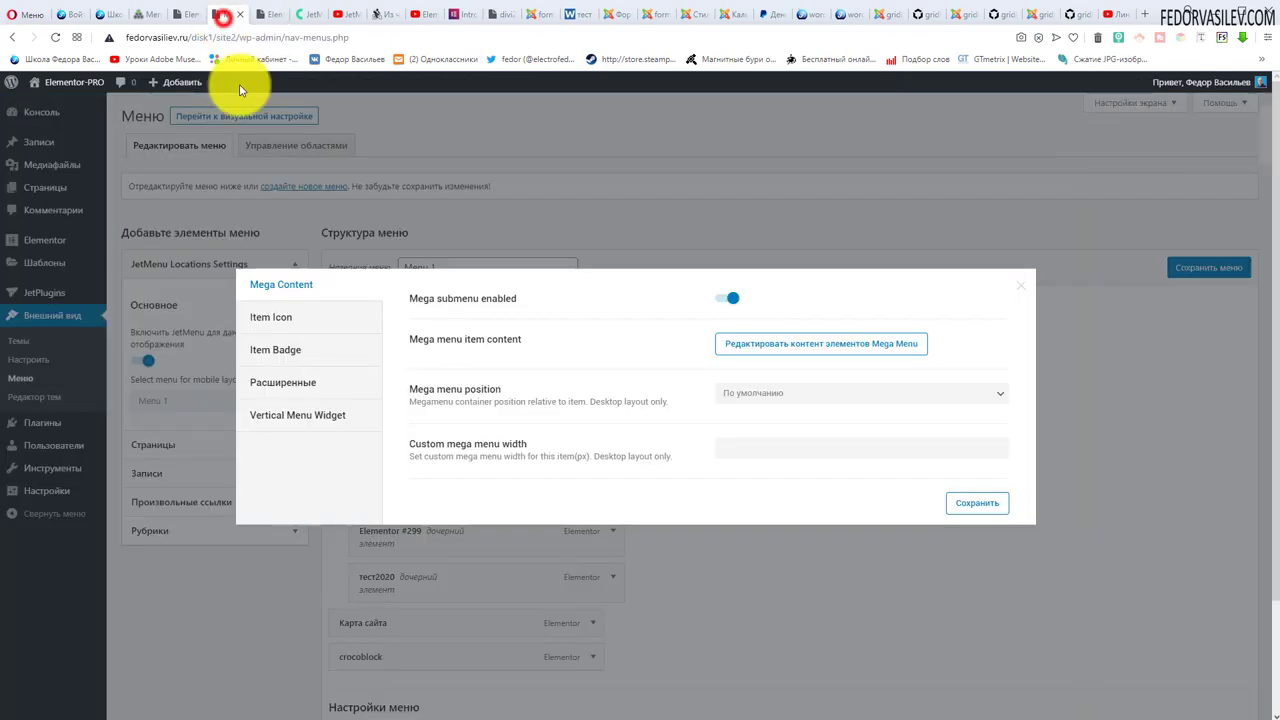
left_click(1020, 275)
left_click(1019, 282)
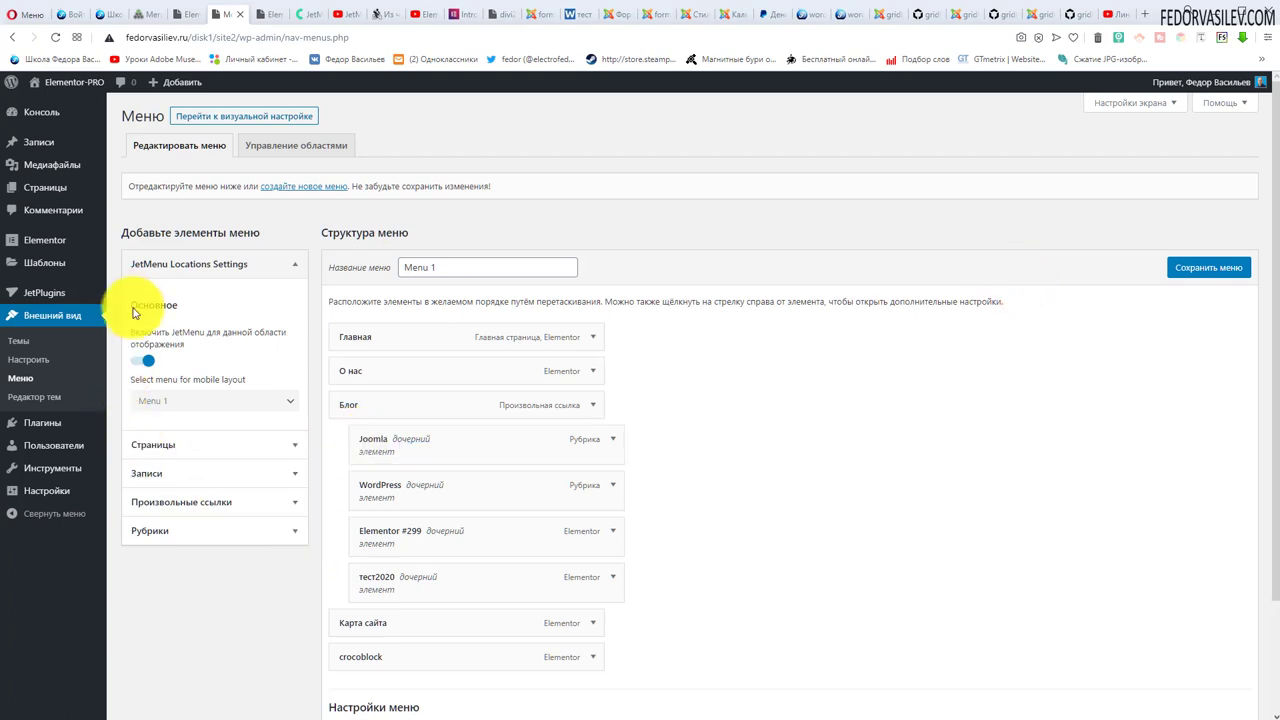
left_click(169, 503)
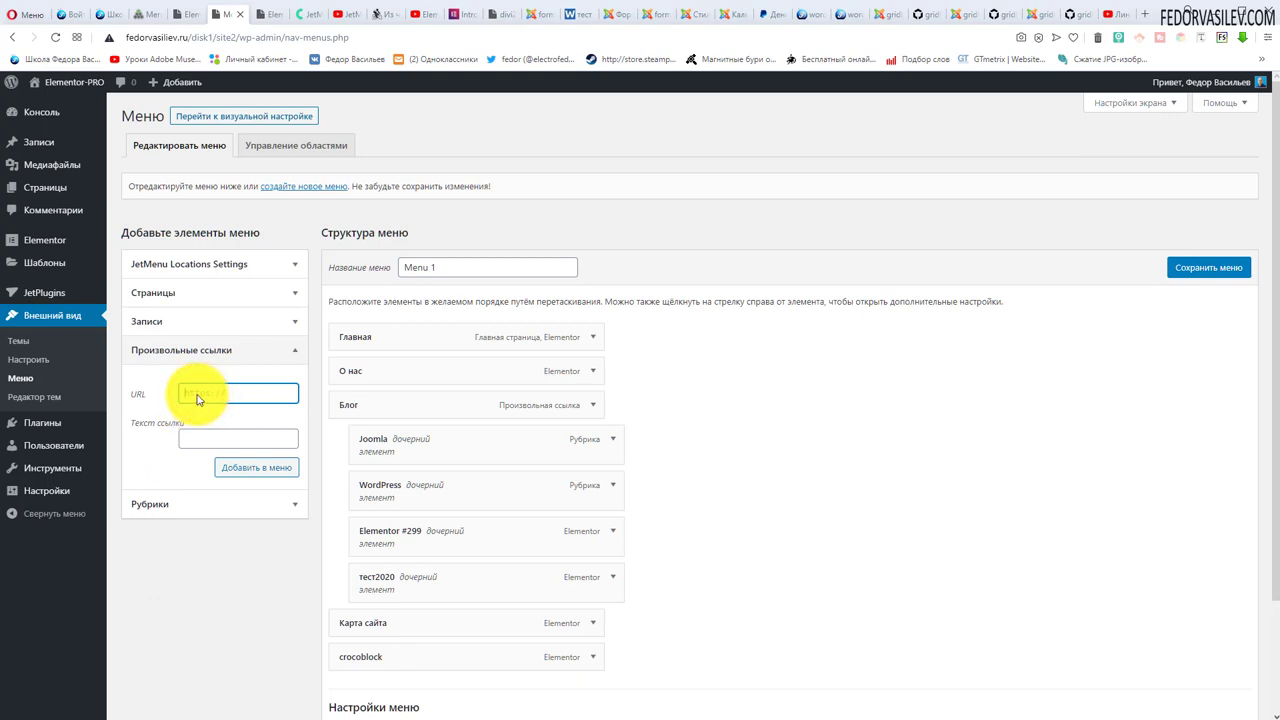
left_click(193, 441)
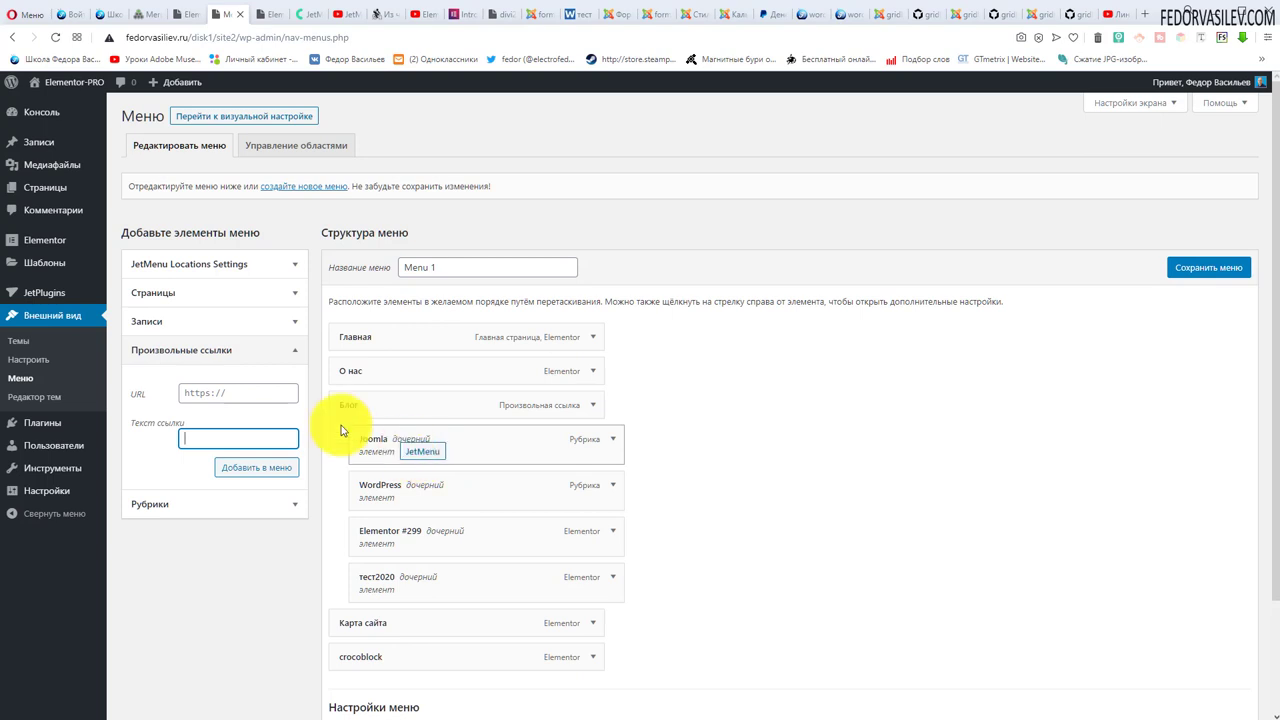
key("ctrl+Tab")
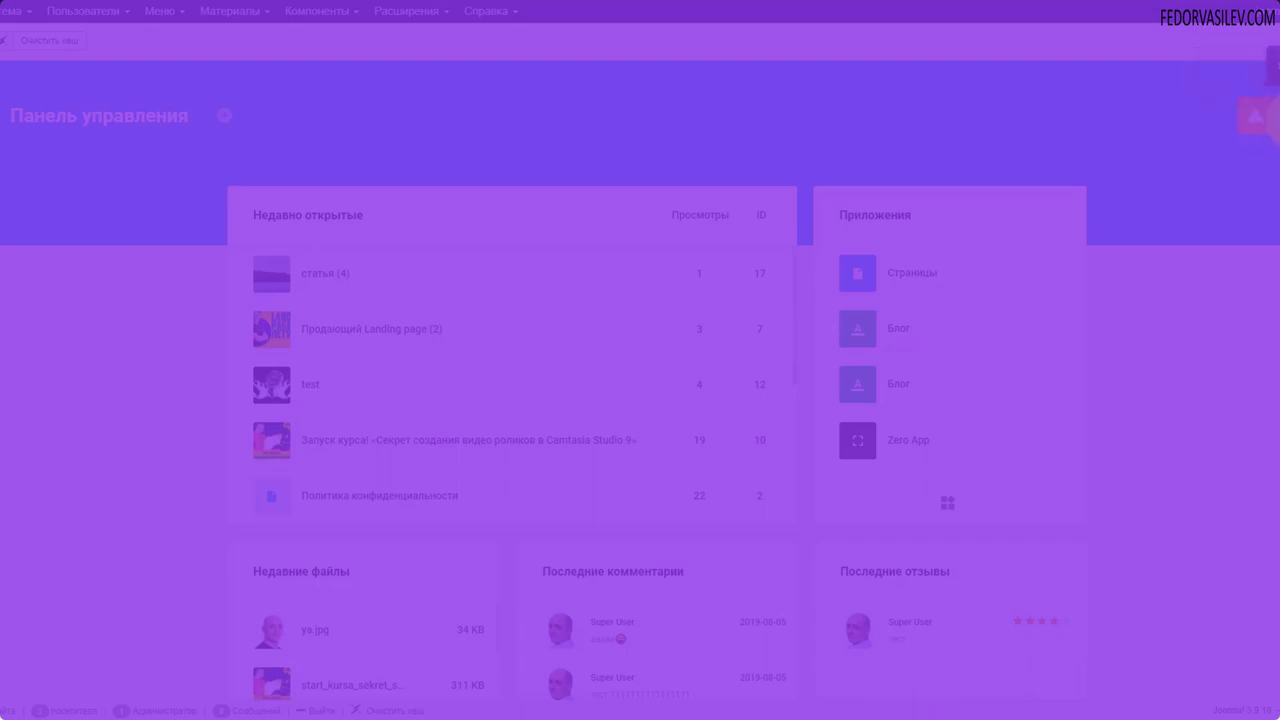
left_click(1254, 115)
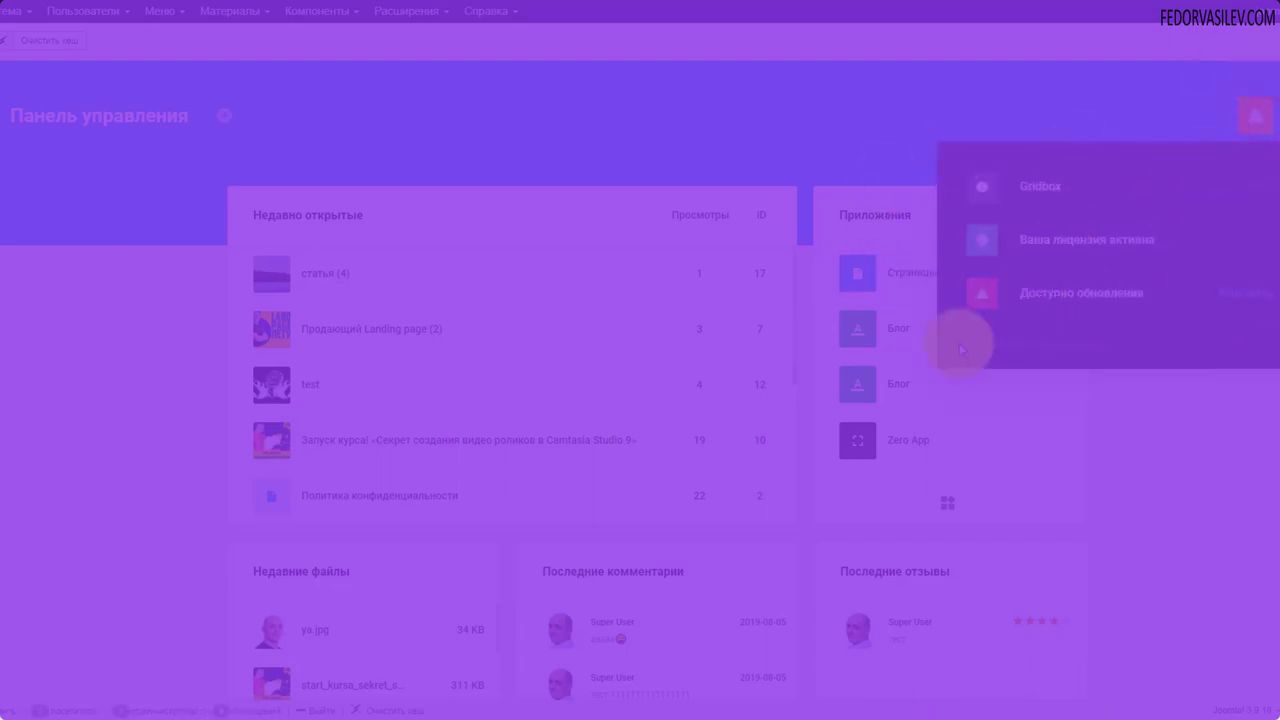
left_click(1030, 233)
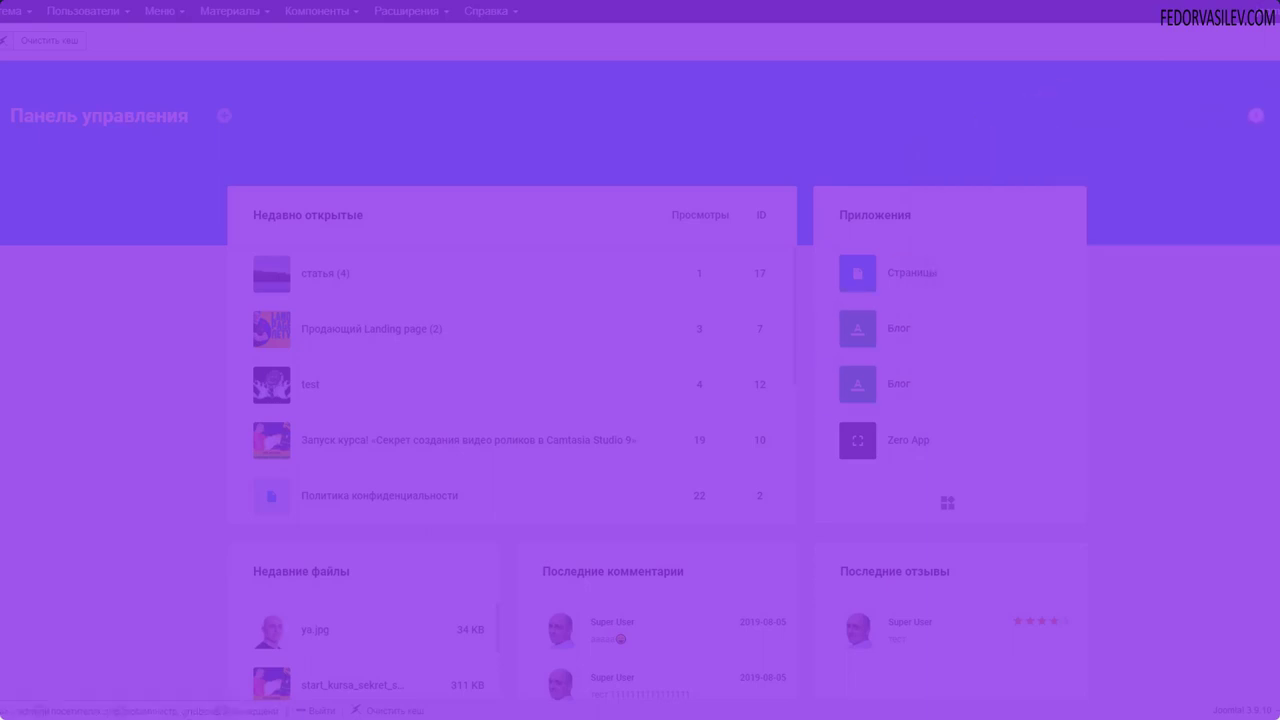
left_click(20, 241)
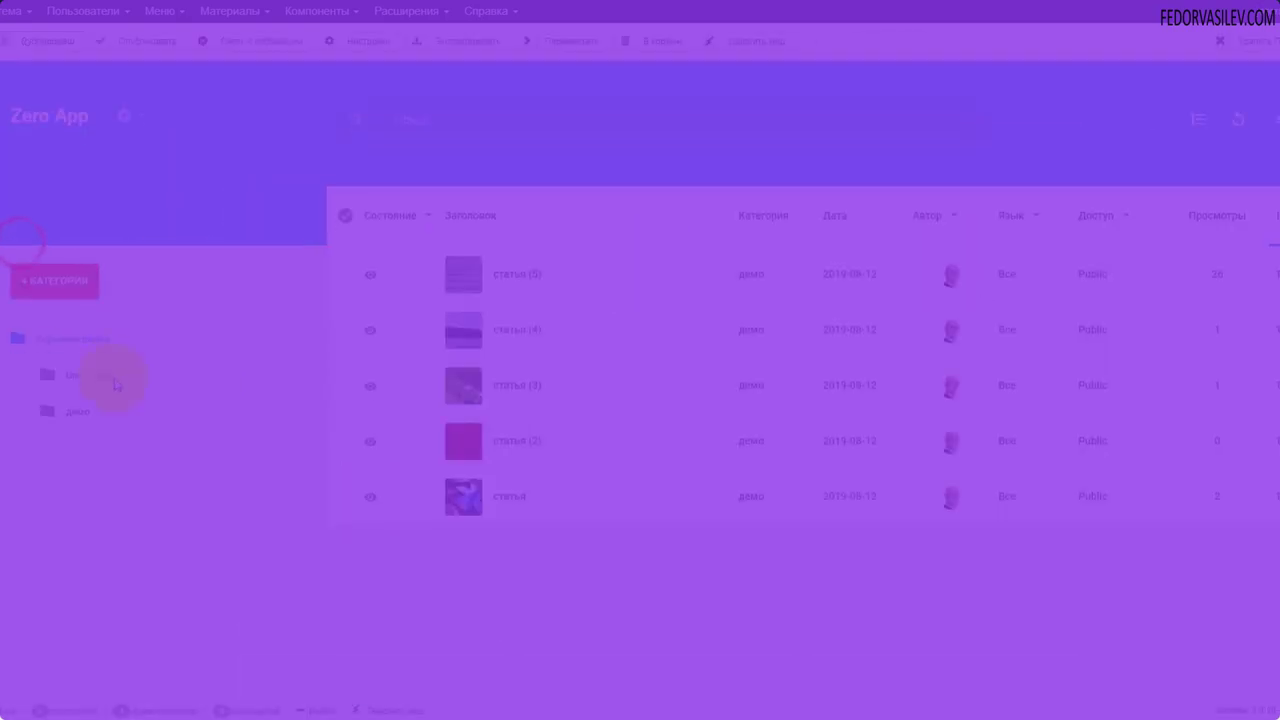
left_click(390, 432)
left_click(124, 116)
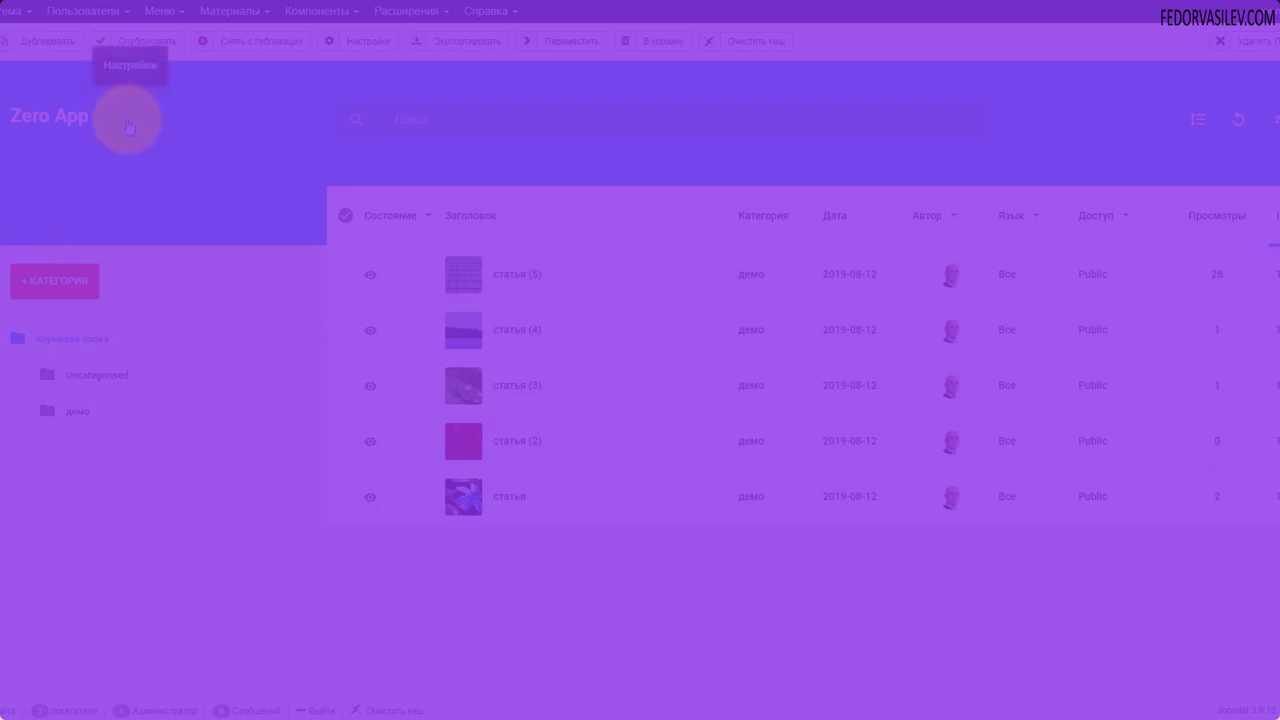